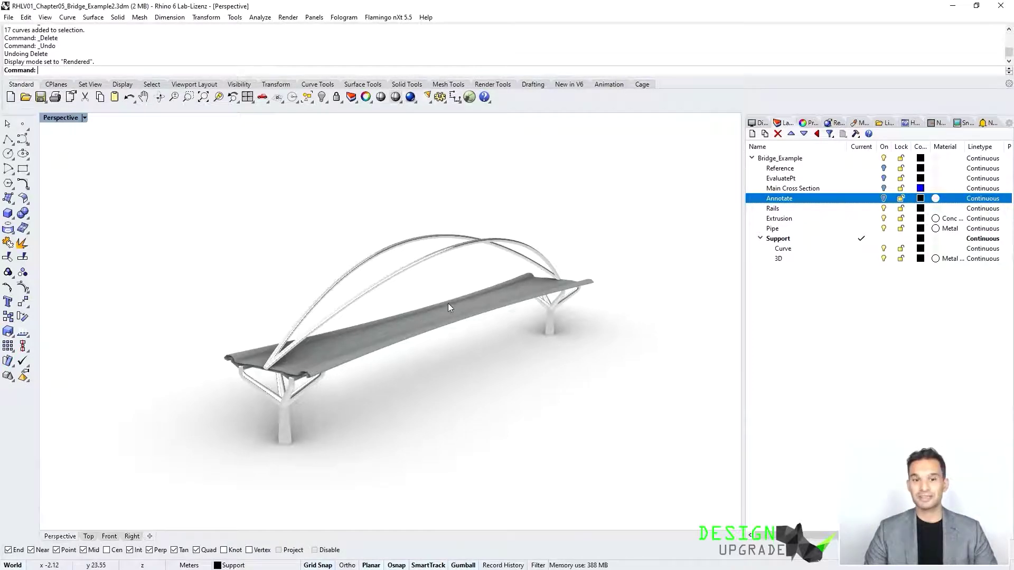
Step: Collapse the Support layer, add a new top-level layer named Cables and make it current
right_drag(387, 393, 380, 326)
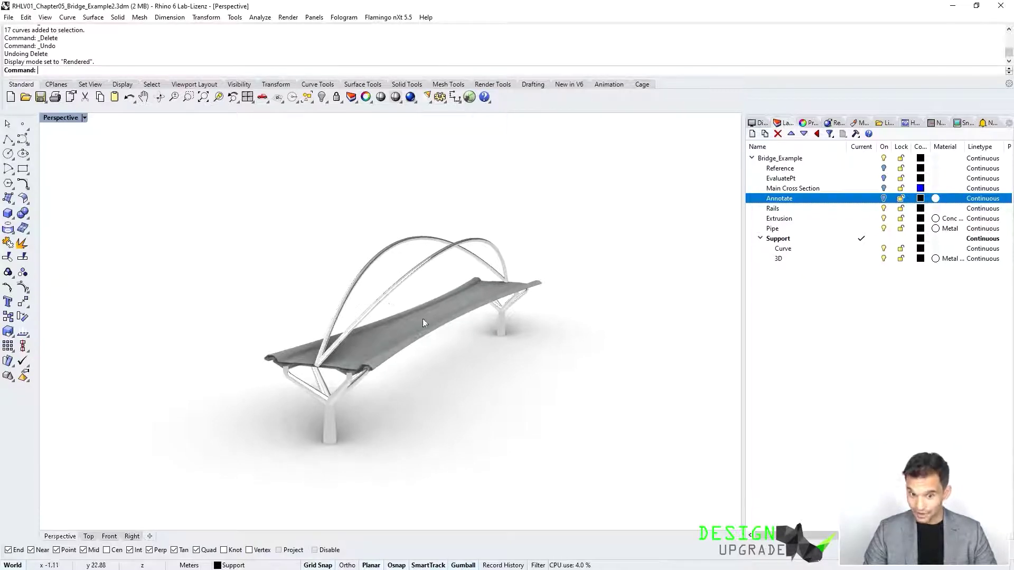
click(760, 238)
right_click(764, 264)
click(799, 273)
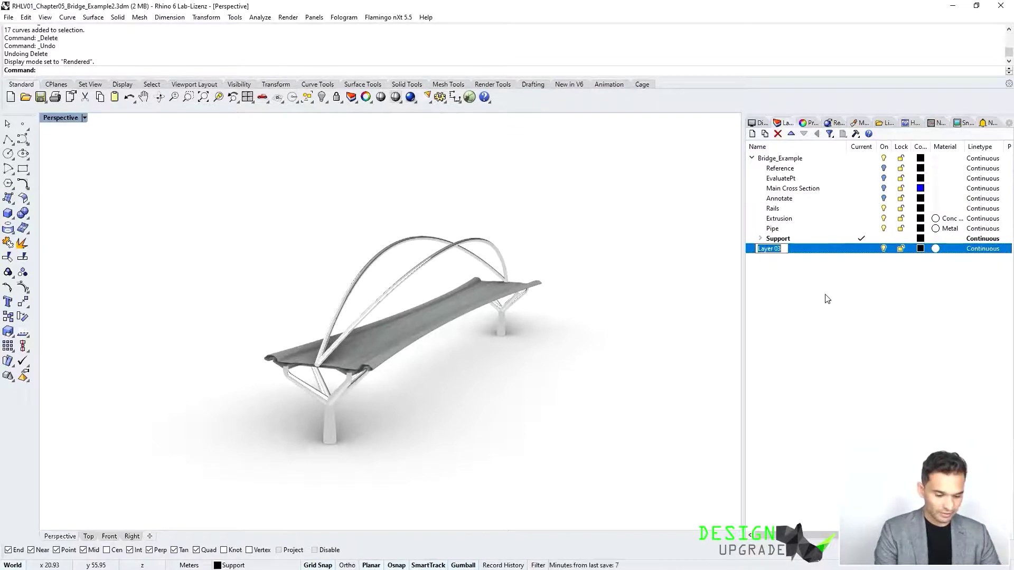
text(Cab)
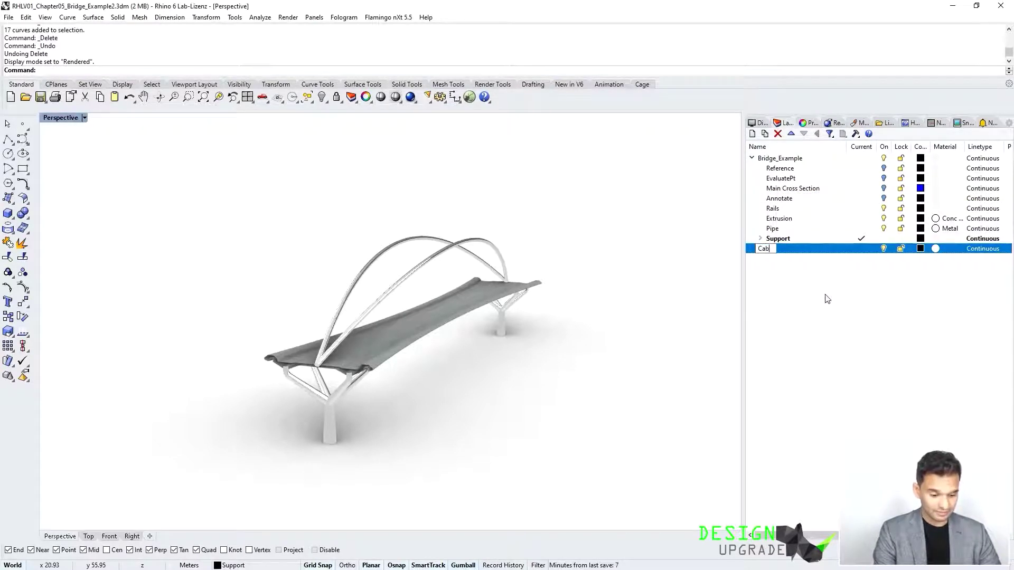
click(825, 295)
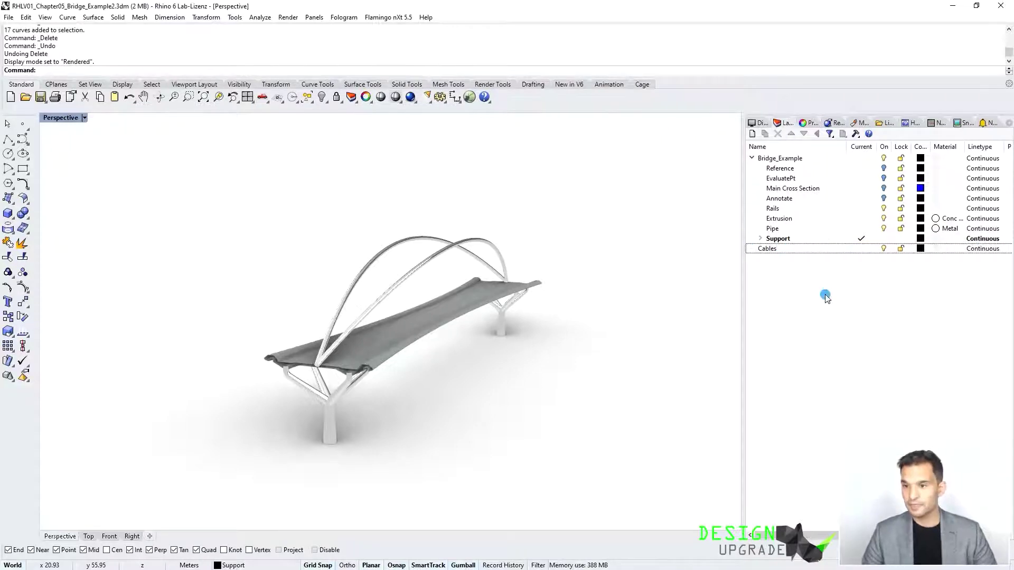
double_click(800, 249)
Step: Add three new sublayers beneath the Cables layer
click(752, 134)
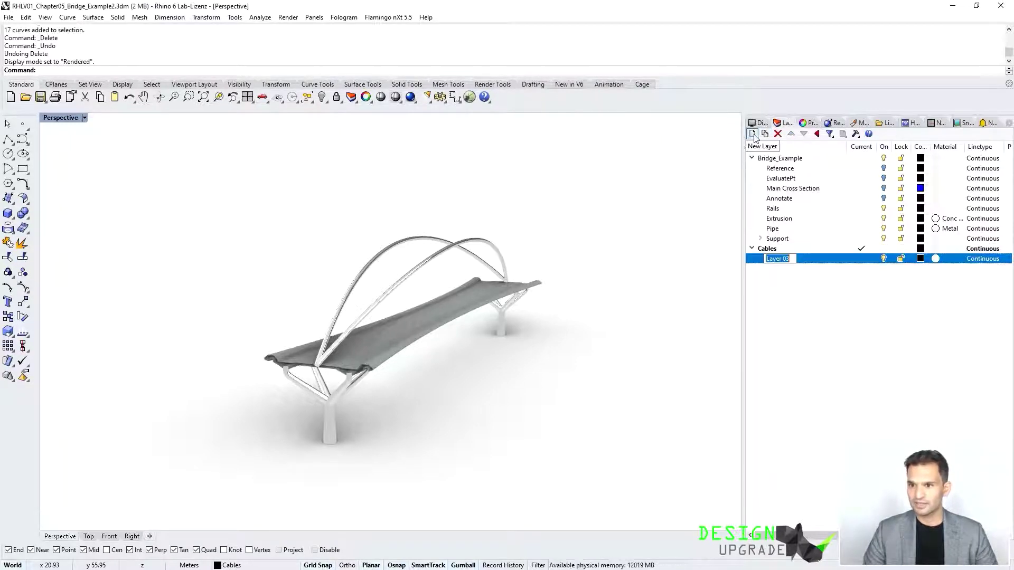
click(752, 134)
click(753, 134)
click(794, 299)
Step: Rename the first sublayer of Cables to MainCurves
double_click(787, 260)
text(Cu)
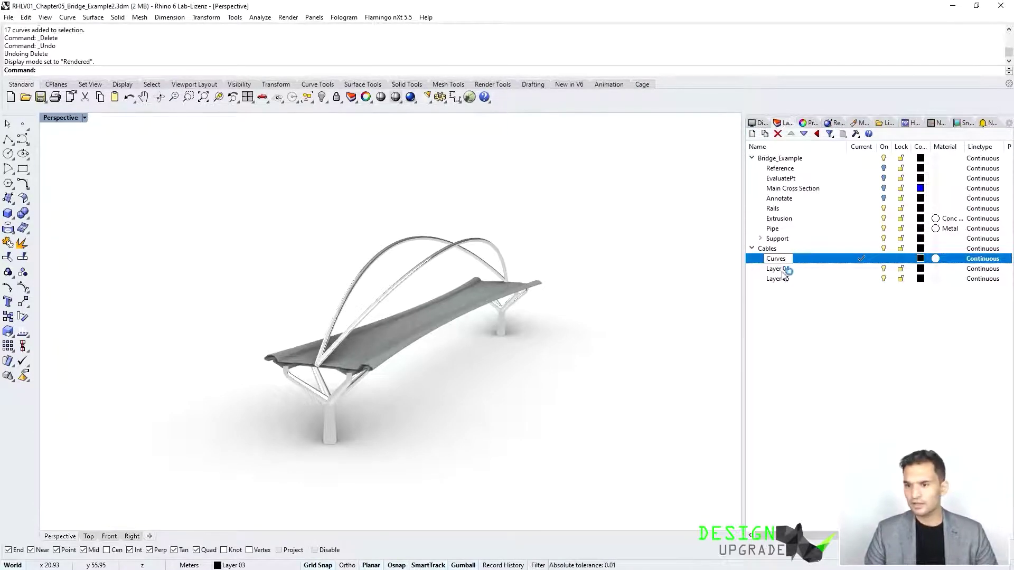
text(rves)
key(Home)
text(MAin)
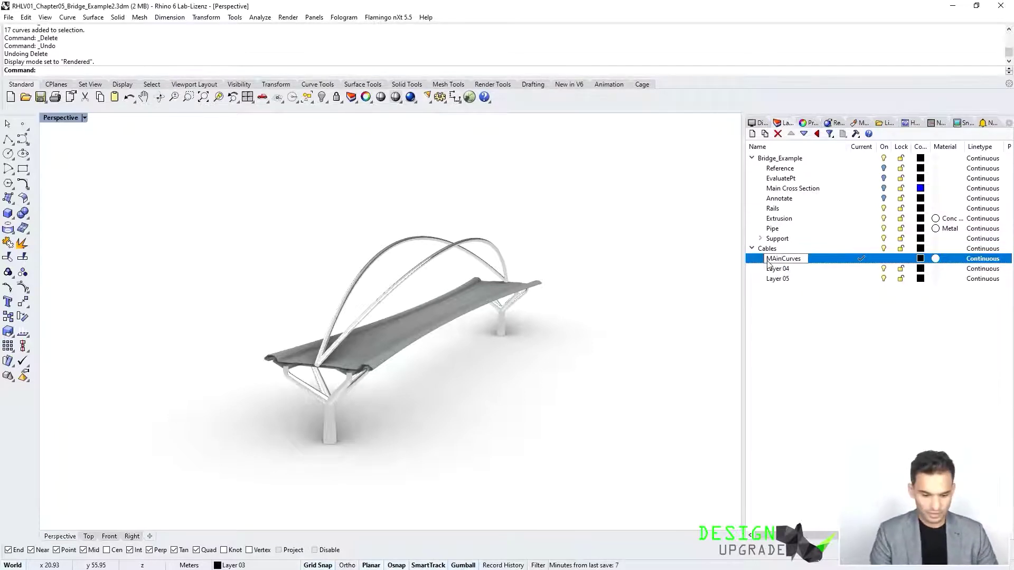
Step: Rename the second sublayer of Cables to LoftSrf and the third to Planes
click(779, 280)
double_click(781, 269)
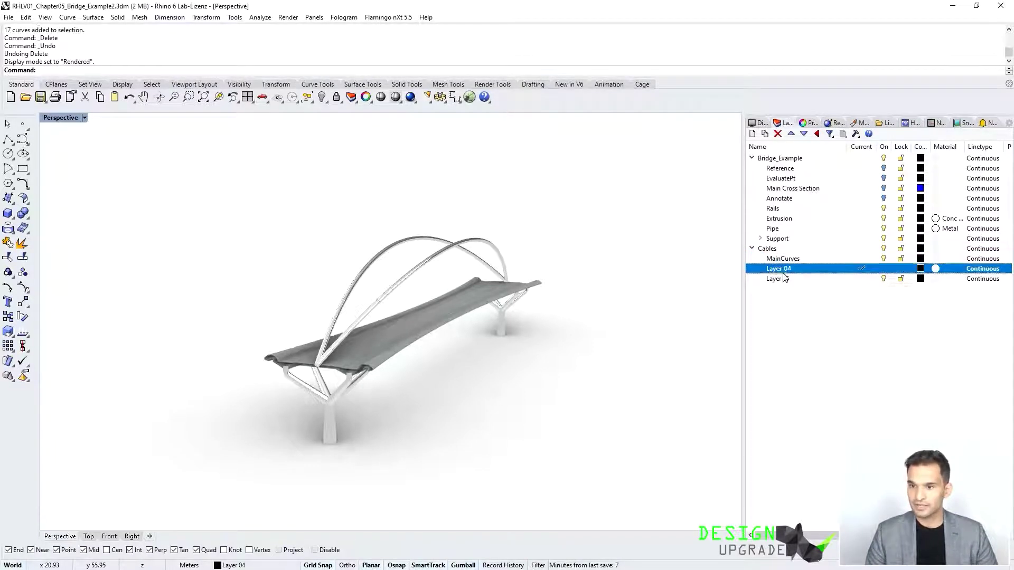
text(LoftSrf)
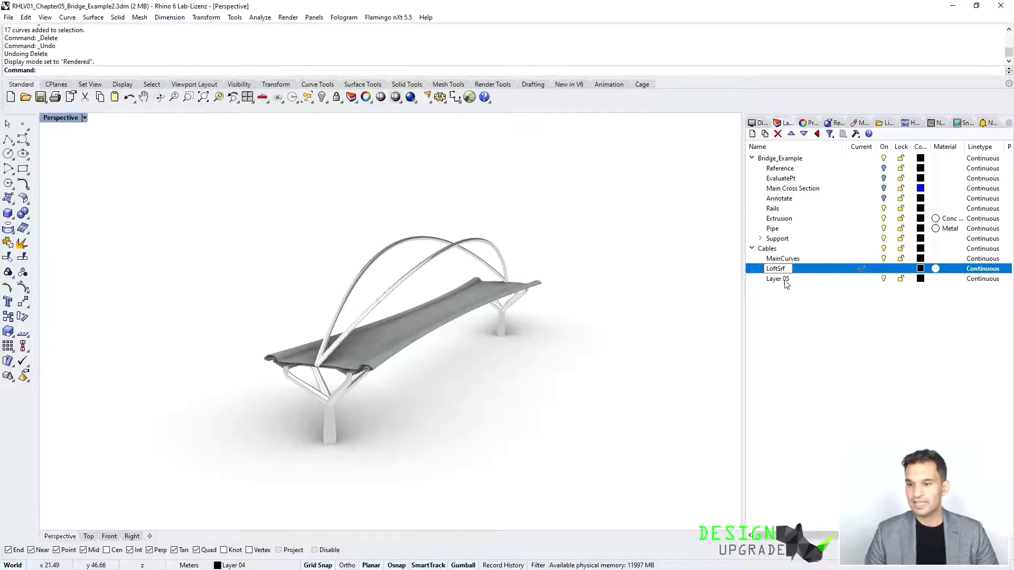
double_click(785, 280)
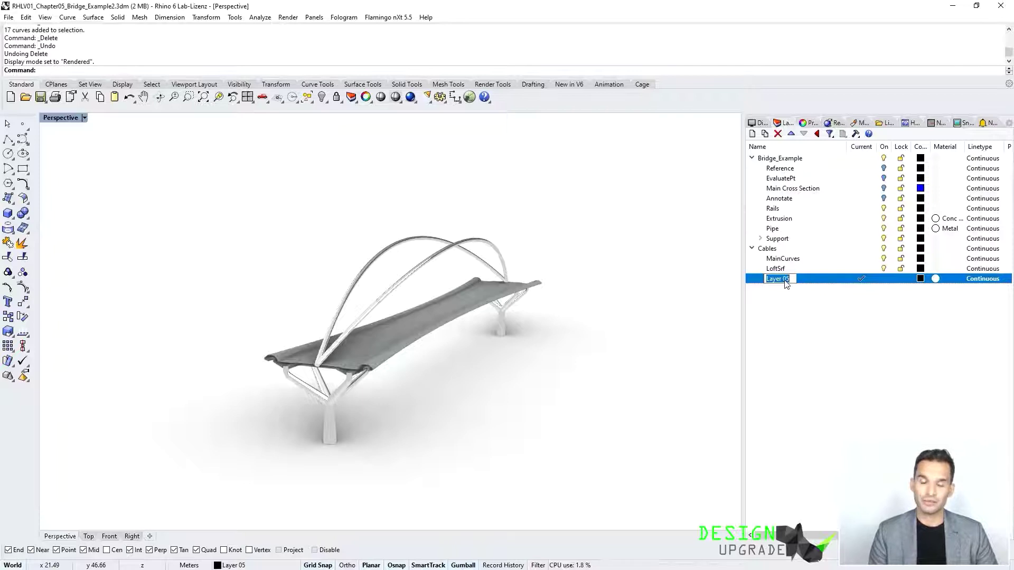
text(PL)
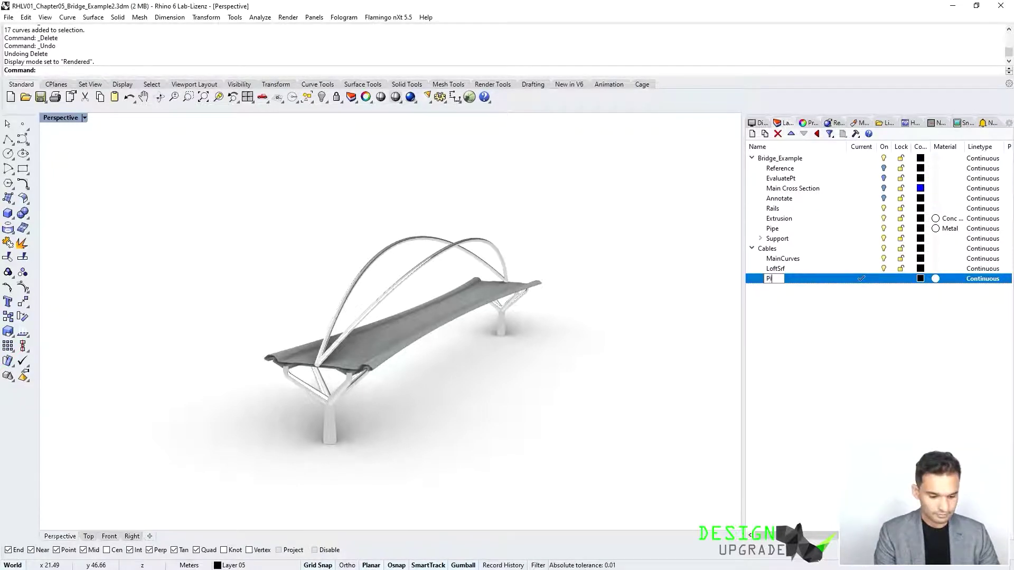
text(anes)
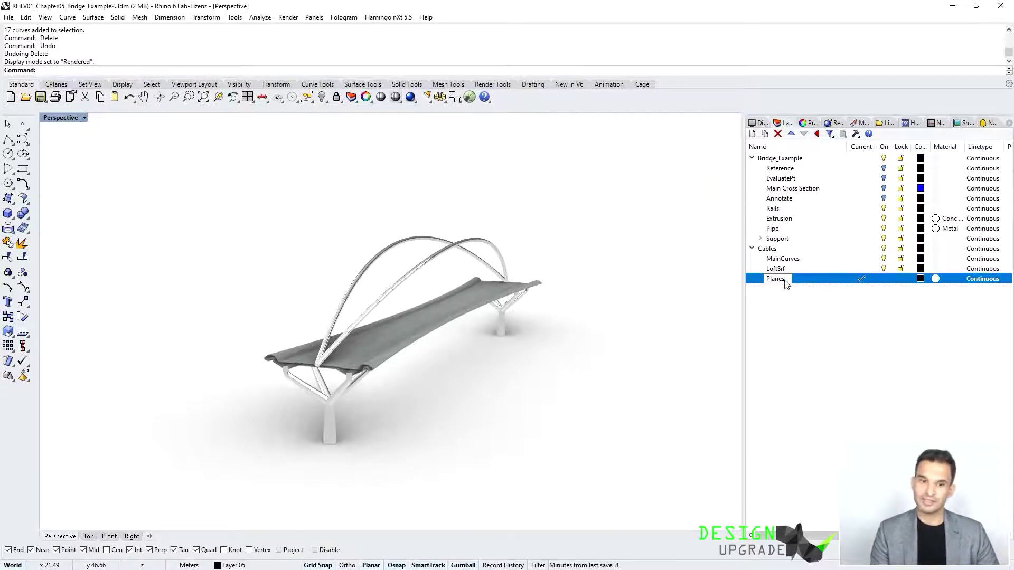
click(802, 291)
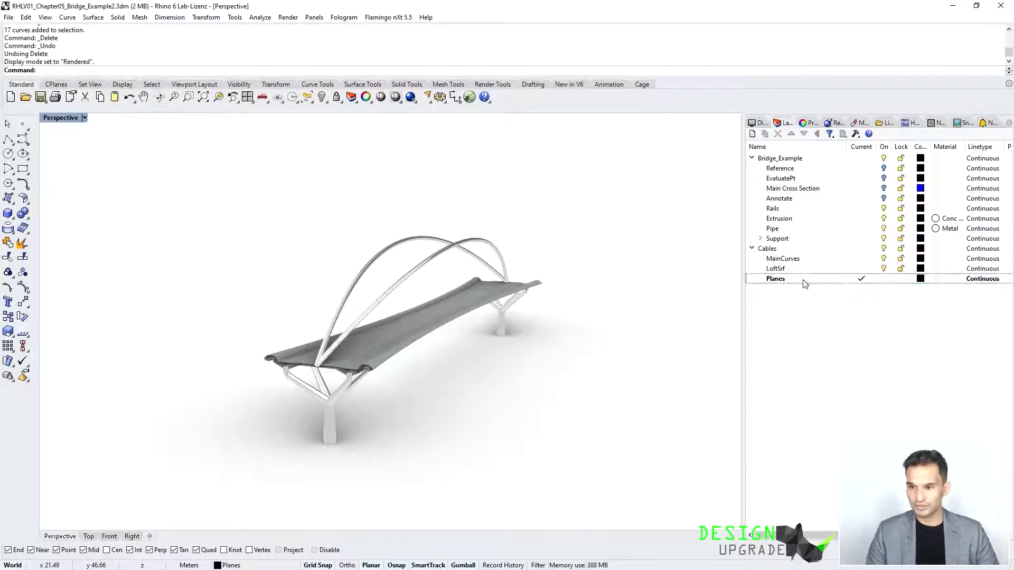
Step: Add a layer named RealCablesCrvs, nest it under Cables and make it the current layer
click(753, 134)
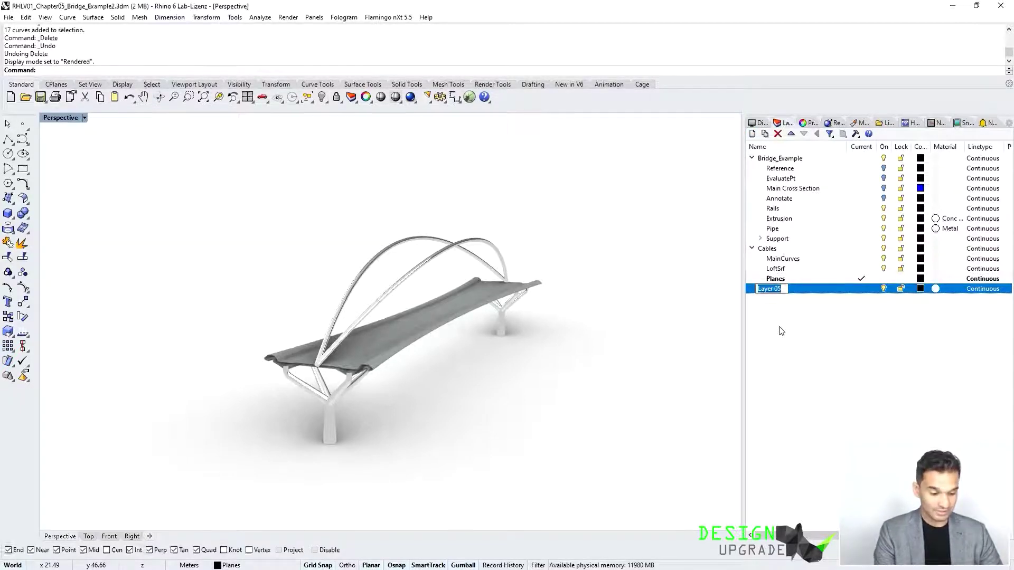
text(Real)
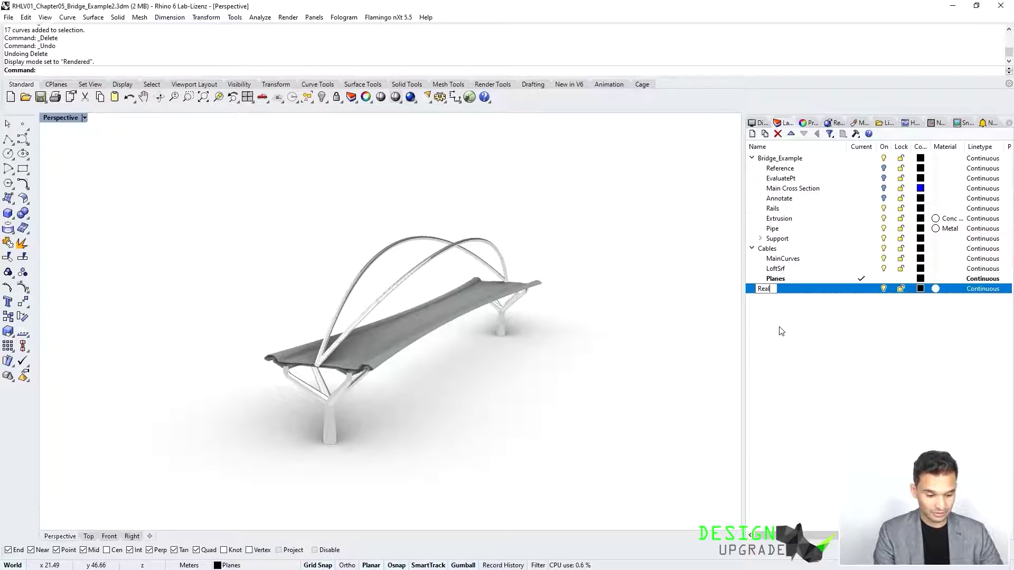
text(Cables)
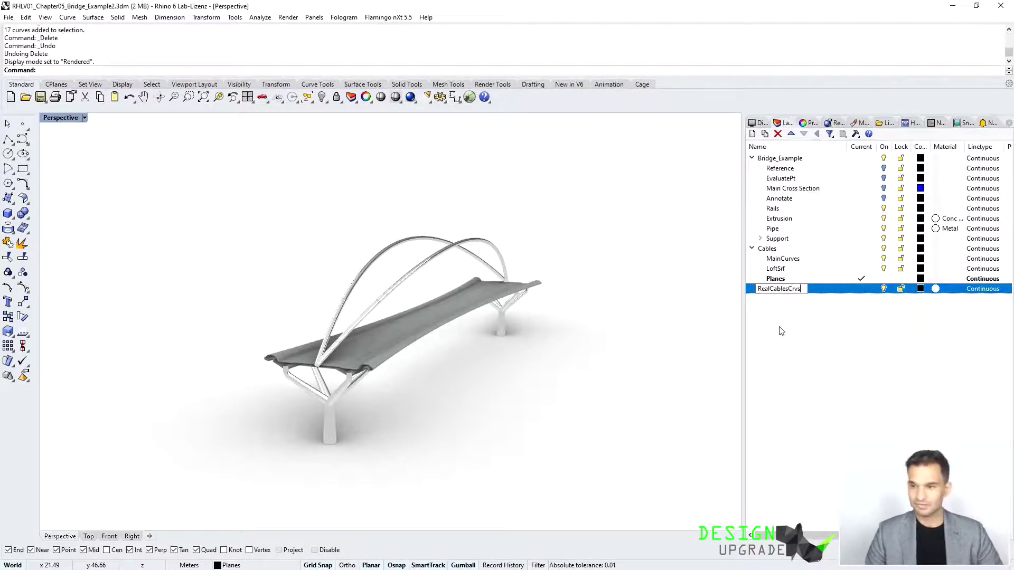
text(Crvs)
key(Return)
drag(786, 290, 794, 255)
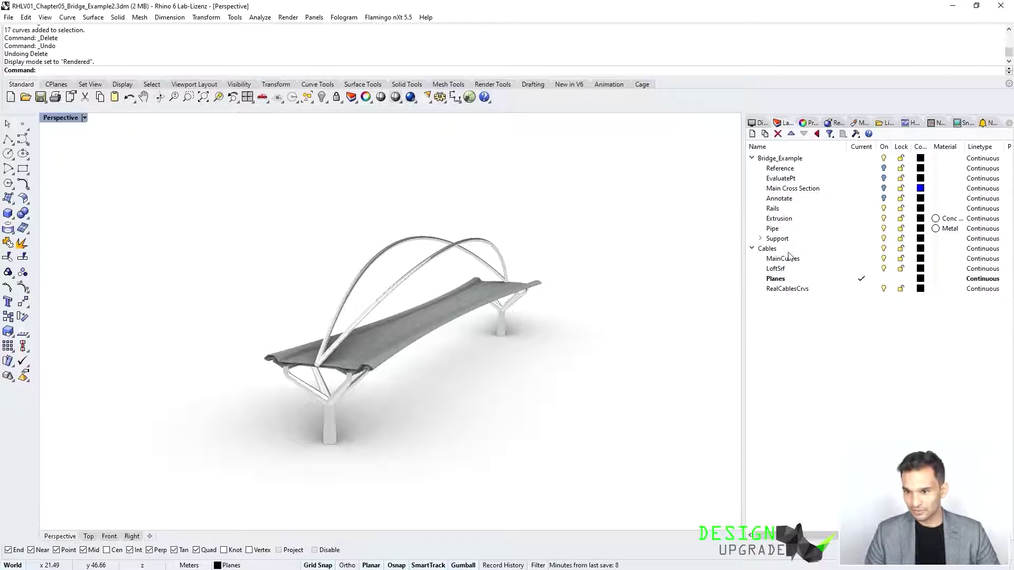
double_click(829, 290)
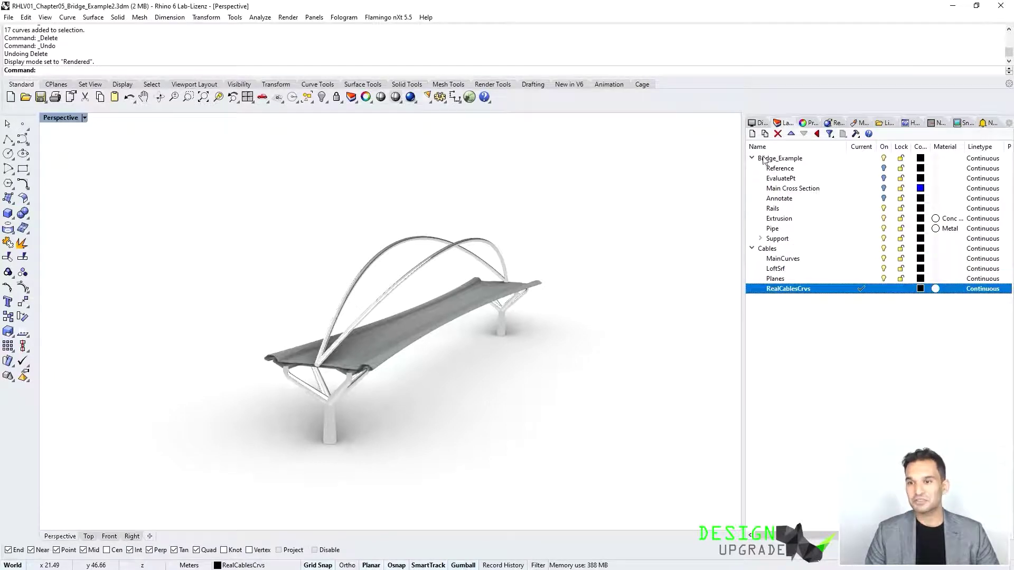
Step: Add another sublayer under Cables named RealCablesPipes
click(764, 134)
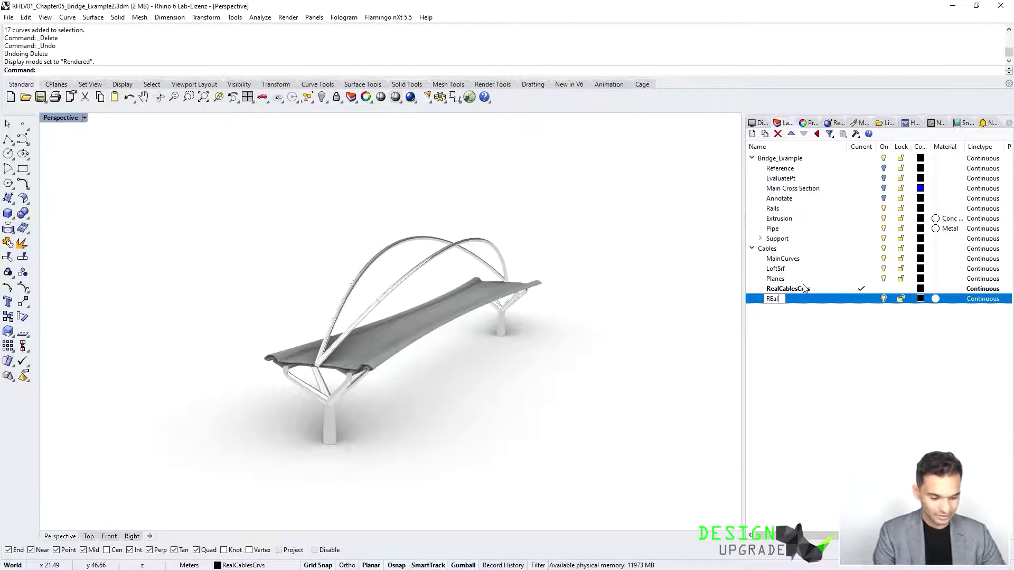
text(R)
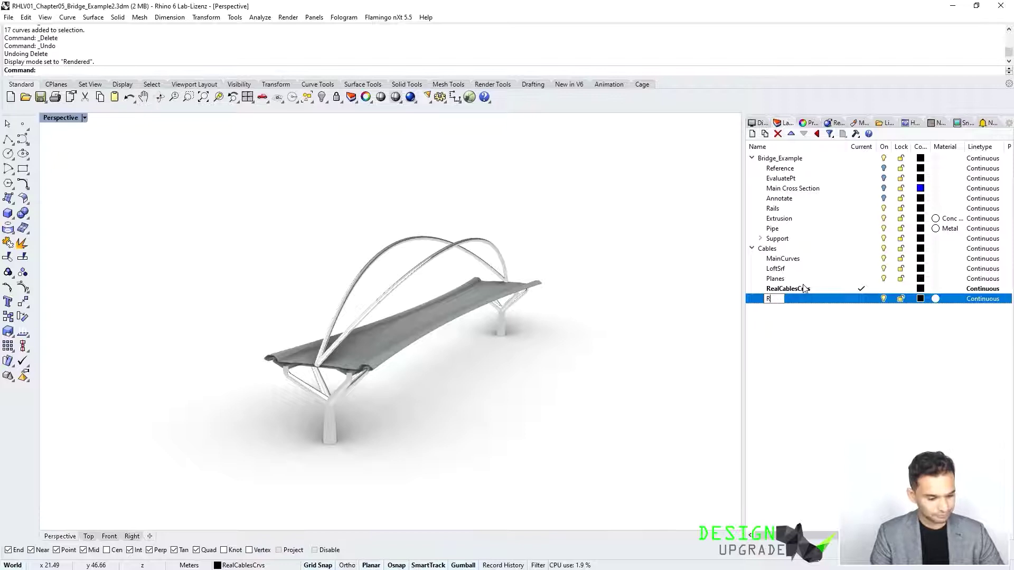
text(EalcAblese)
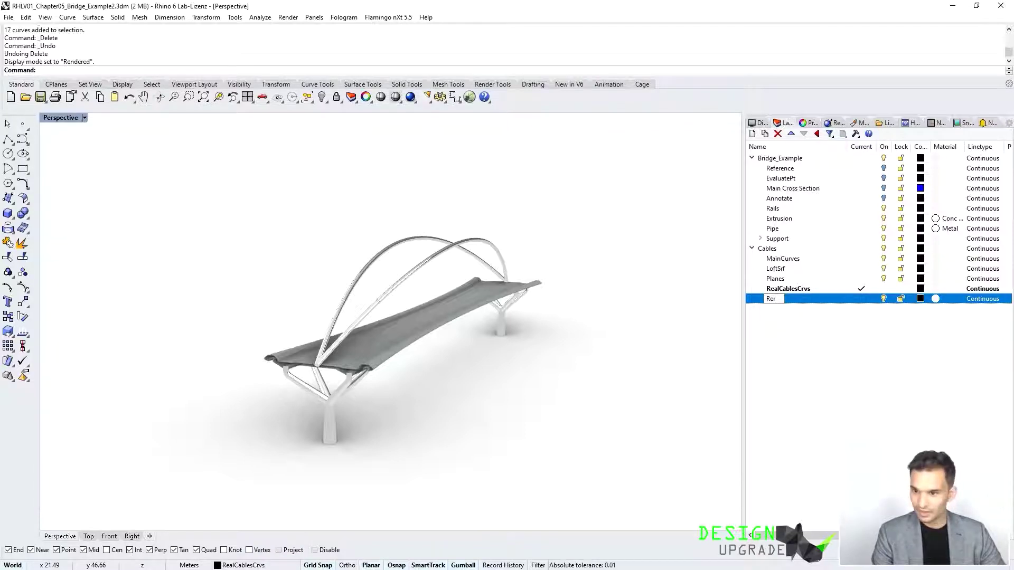
text(alCablesPipes)
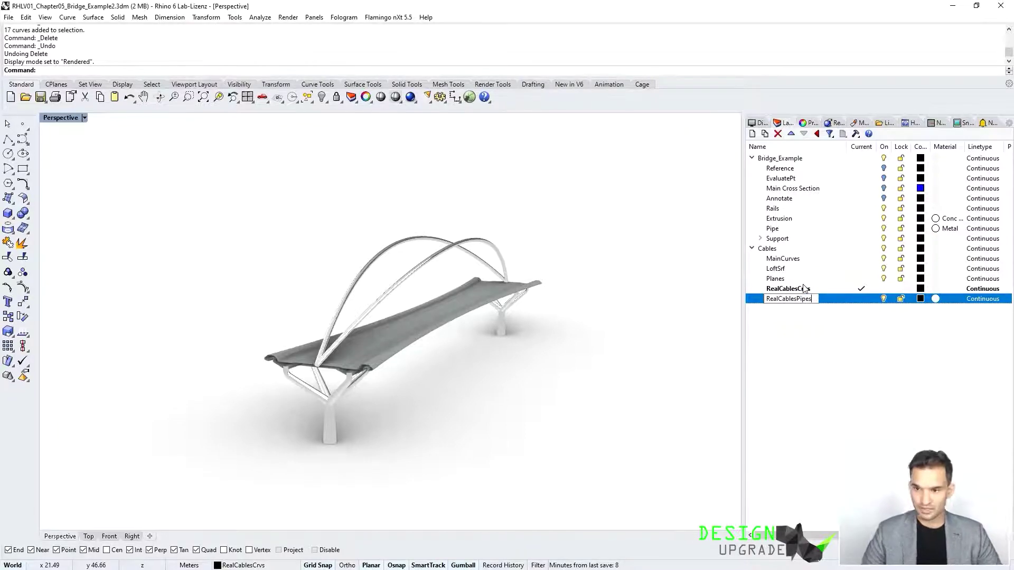
click(801, 337)
Step: Make MainCurves the current layer and switch the Perspective viewport to Shaded display mode
double_click(811, 258)
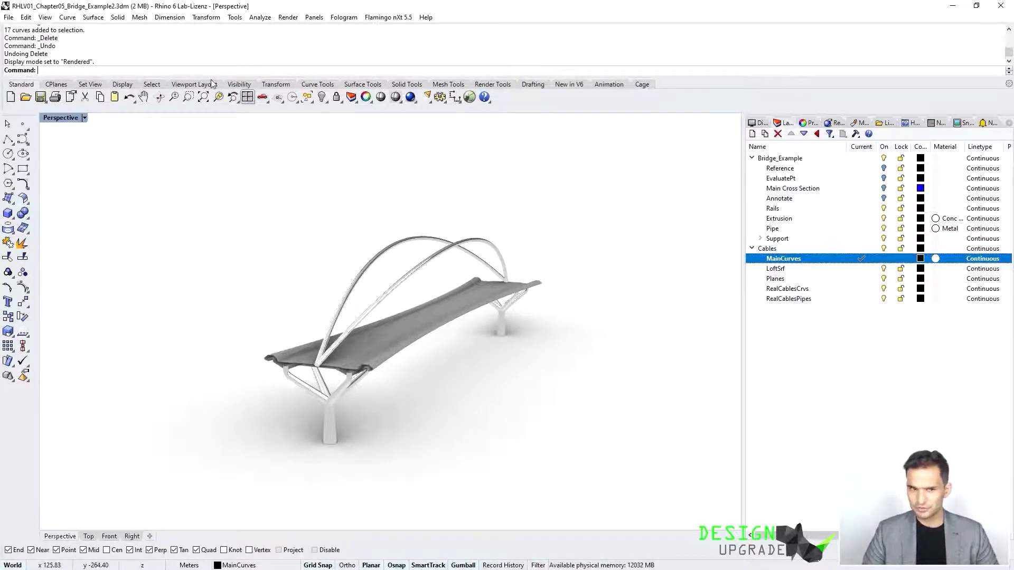
click(83, 117)
click(79, 142)
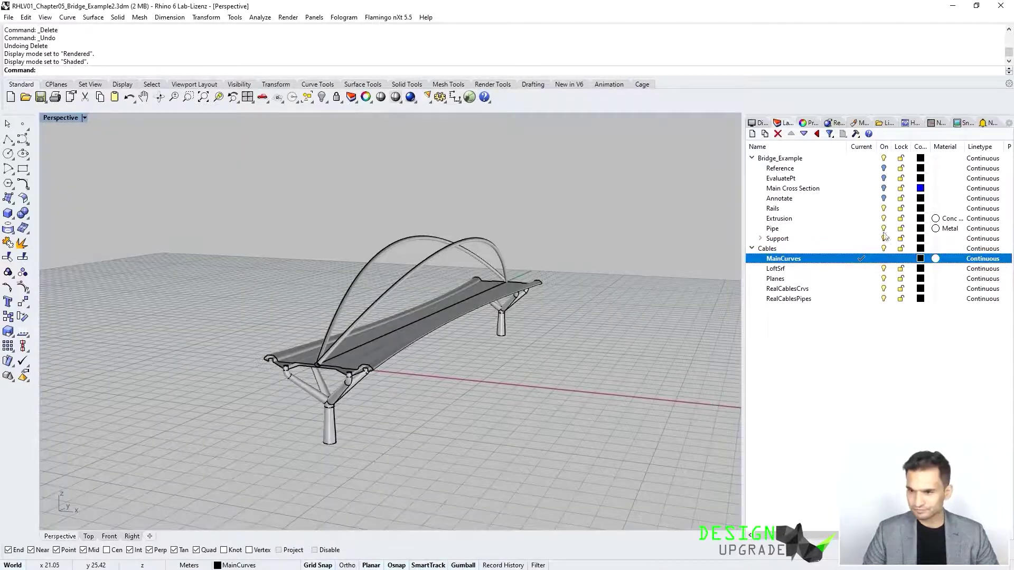
Step: Turn on surface isocurves for the Shaded viewport, switch them off again and return to the layer list
click(758, 123)
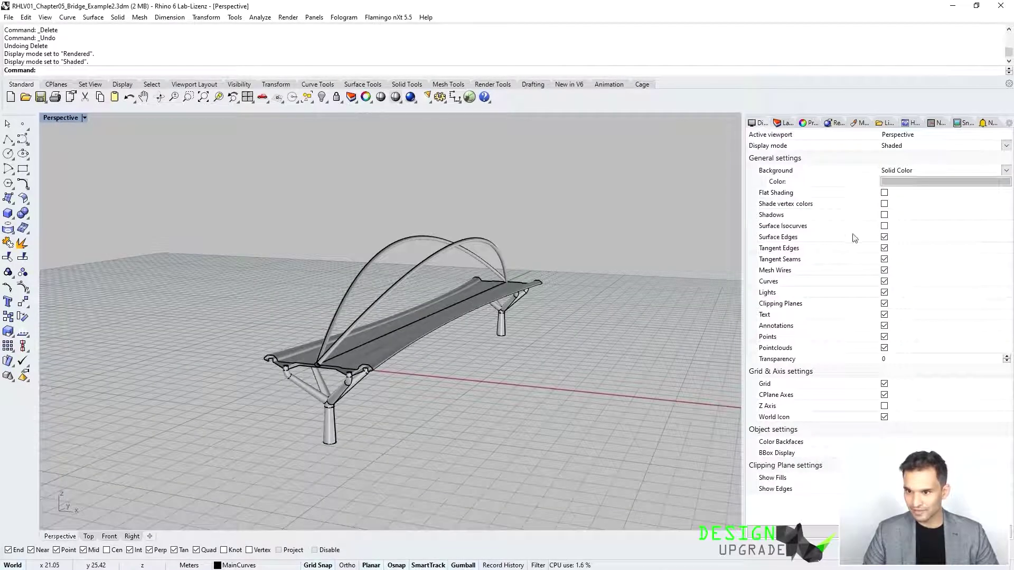
click(883, 226)
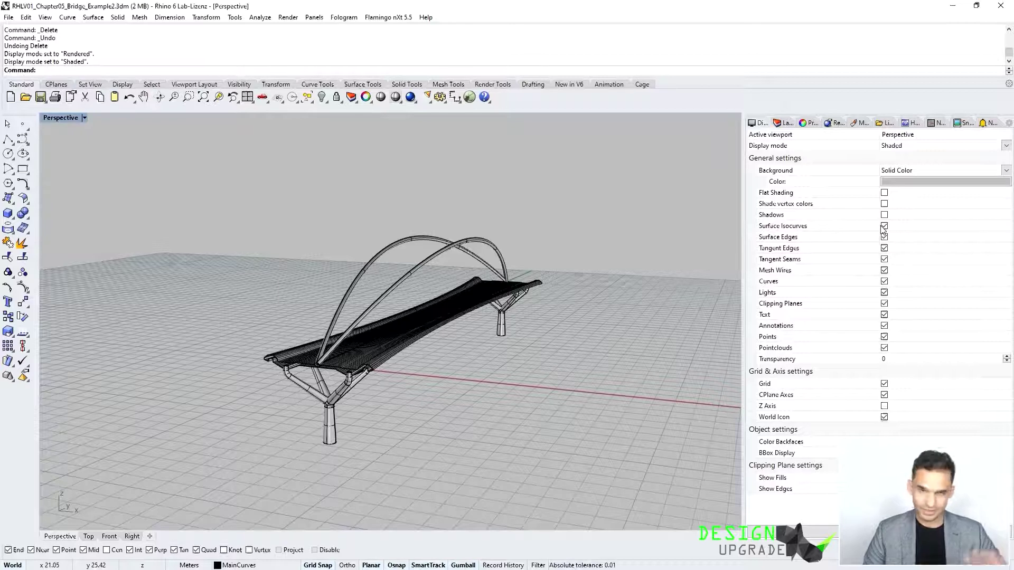
click(884, 226)
click(785, 123)
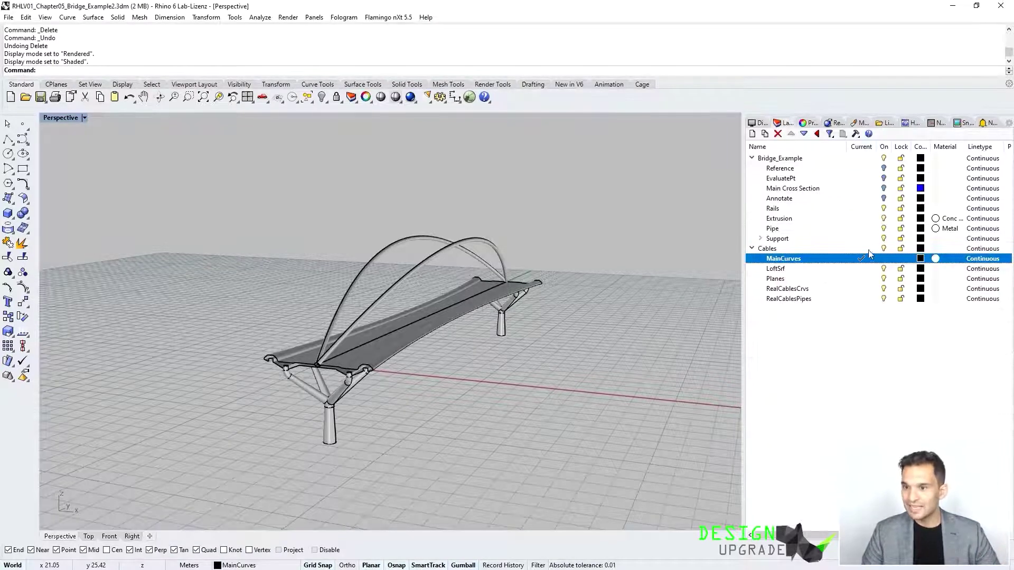
Step: Turn off the Support, Pipe and Extrusion layers and select the curved rail lying on the ground plane
click(883, 238)
click(883, 228)
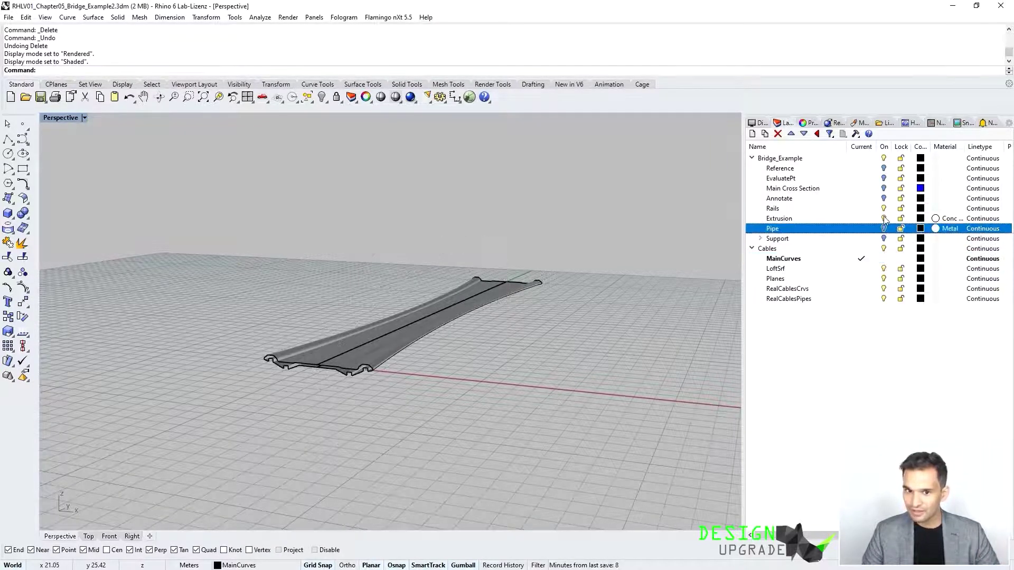
click(884, 218)
scroll(499, 324, up, 3)
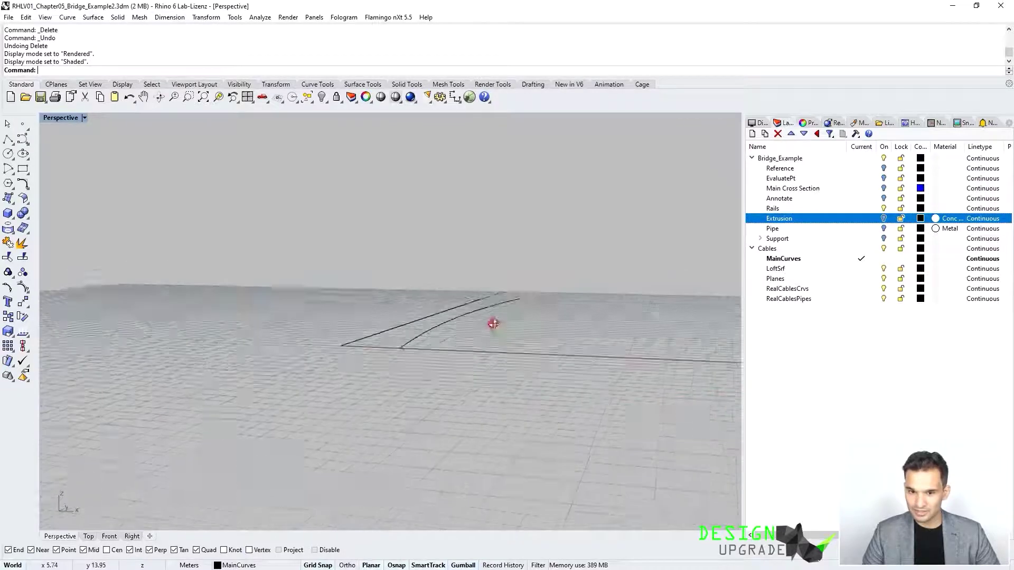
click(446, 320)
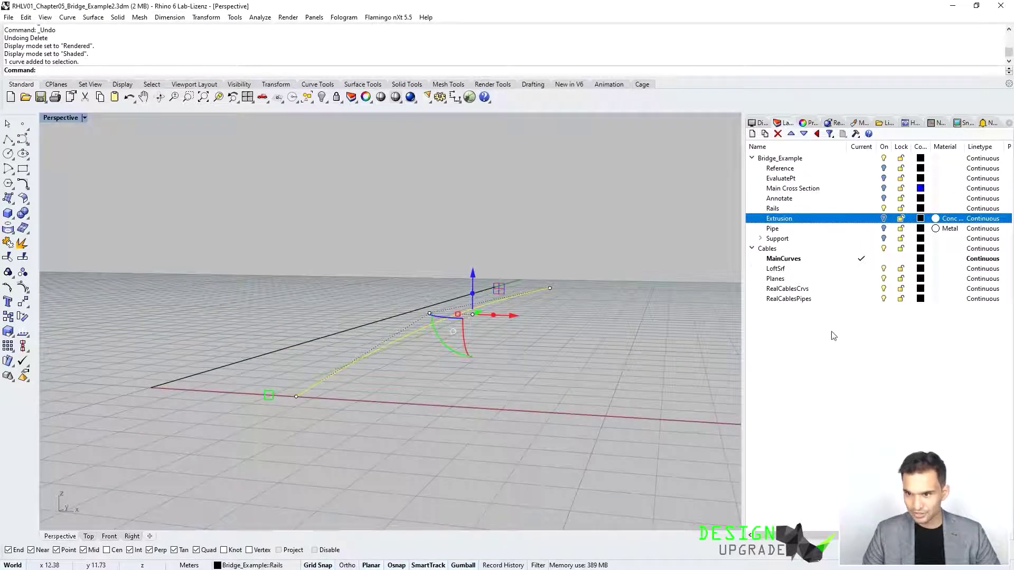
Step: Turn the Pipe layer back on and select all curves with SelCrv, removing the straight line from the selection
click(883, 228)
key(Escape)
text(SelCrv)
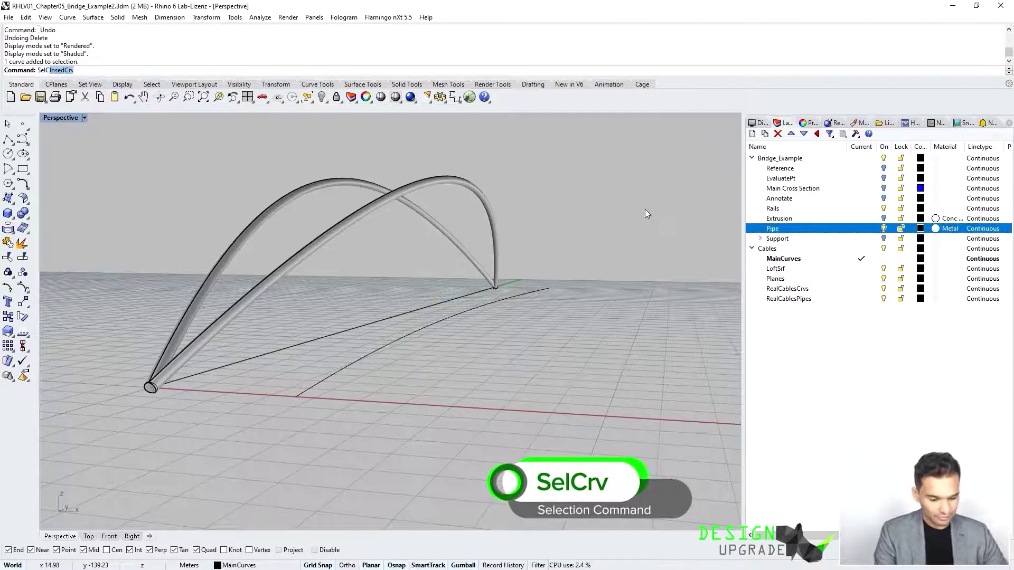
key(Return)
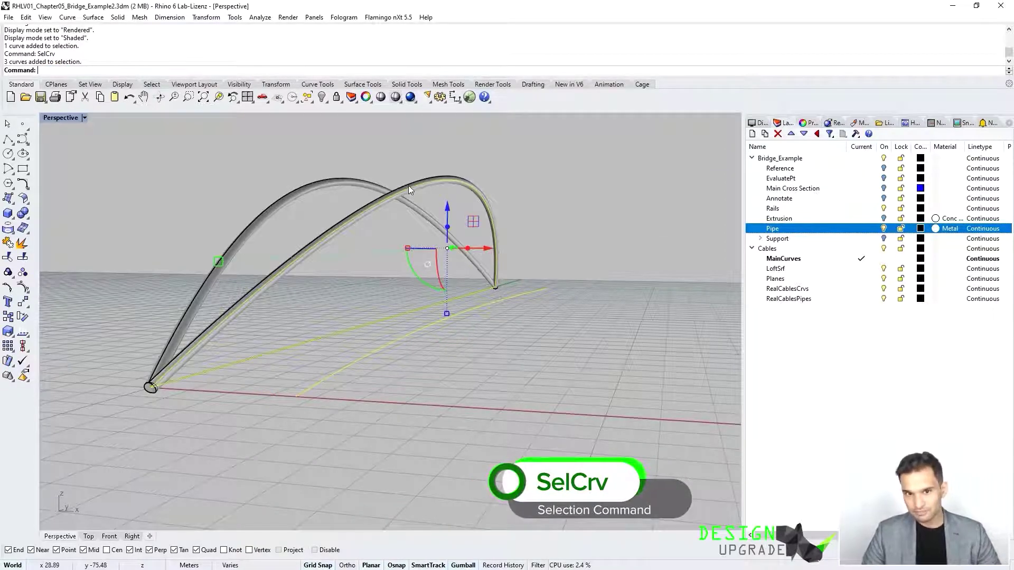
drag(301, 320, 281, 362)
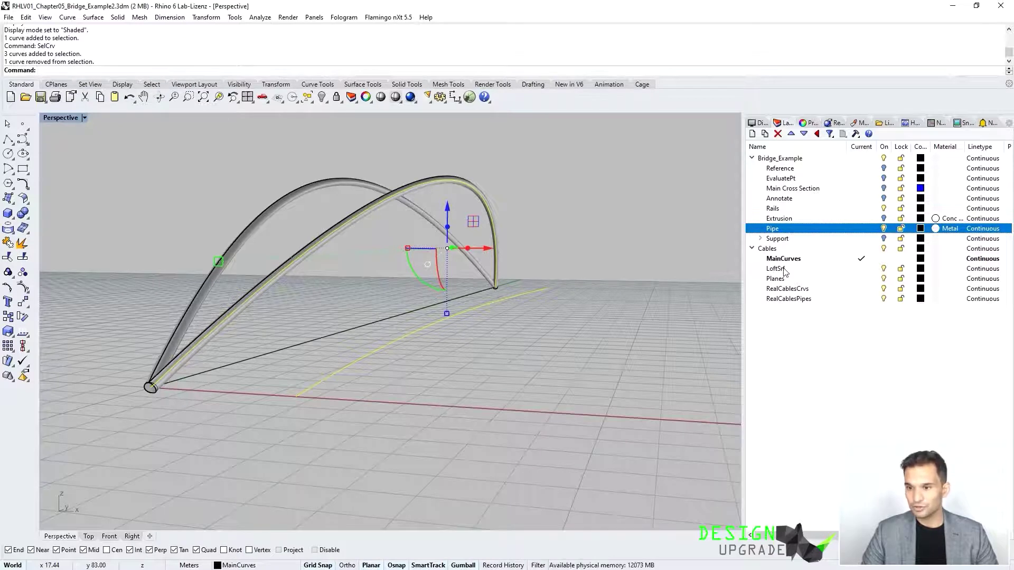
click(410, 182)
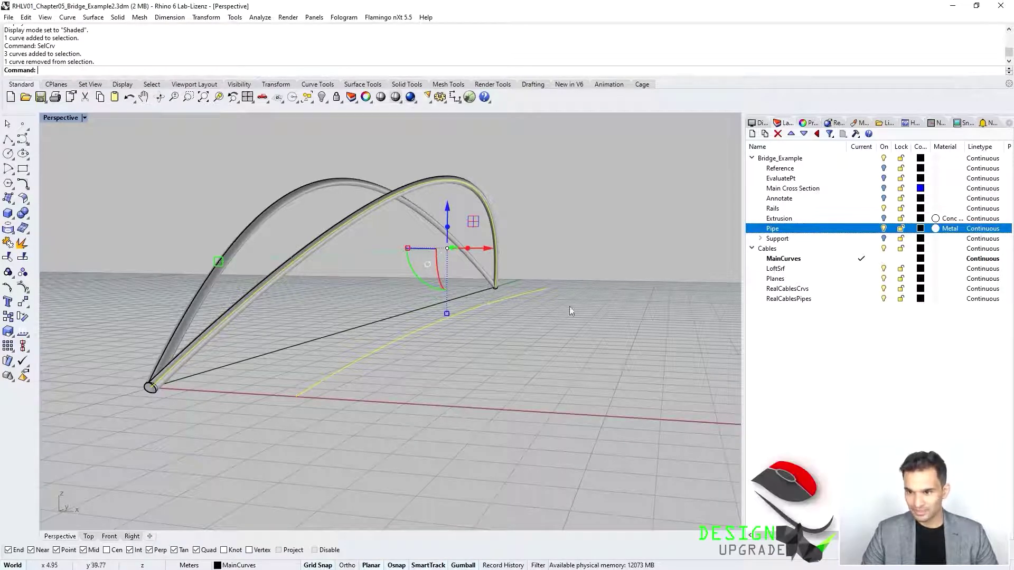
Step: Copy the selected arch and deck rail curves to the MainCurves layer and clear the selection
click(798, 259)
right_click(792, 263)
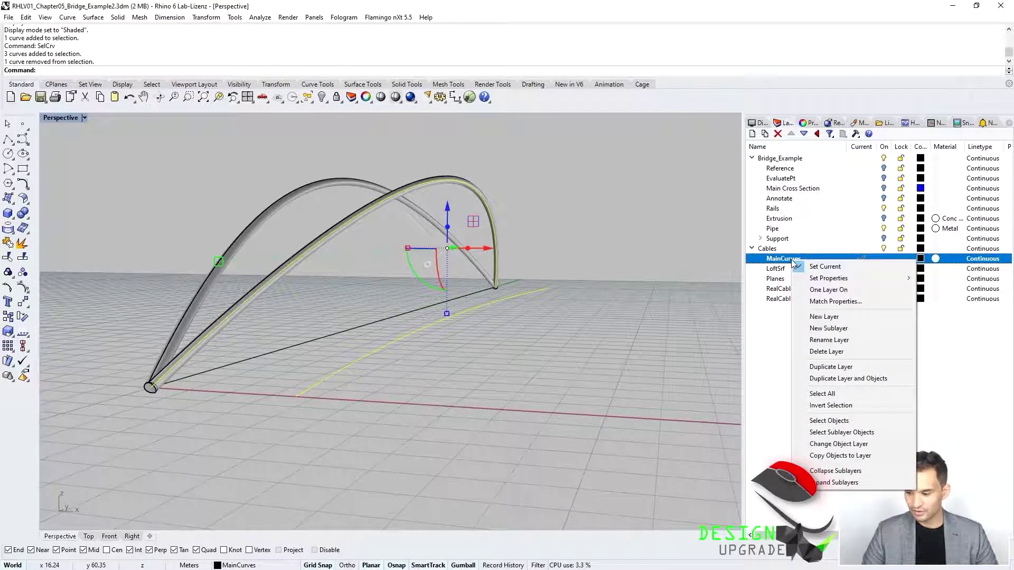
click(838, 457)
click(578, 398)
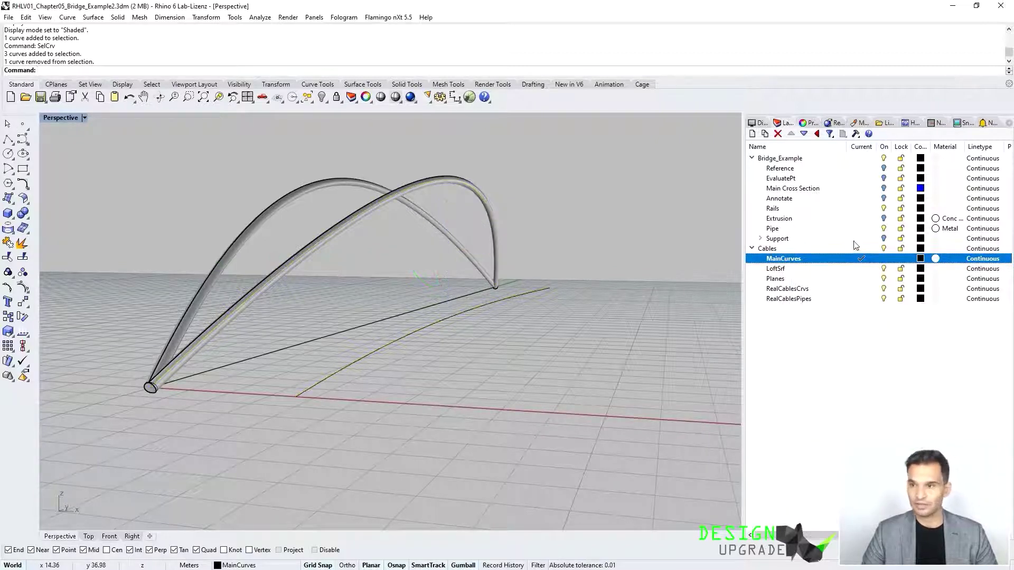
Step: Turn off the Pipe and Rails layers, hide the whole Bridge_Example group and collapse it
click(883, 228)
click(883, 209)
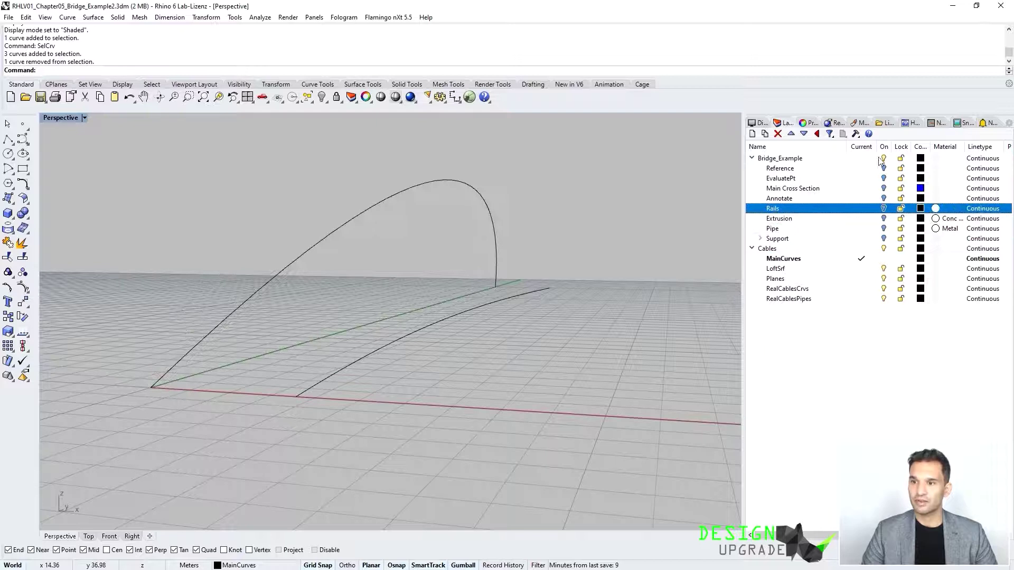
click(751, 158)
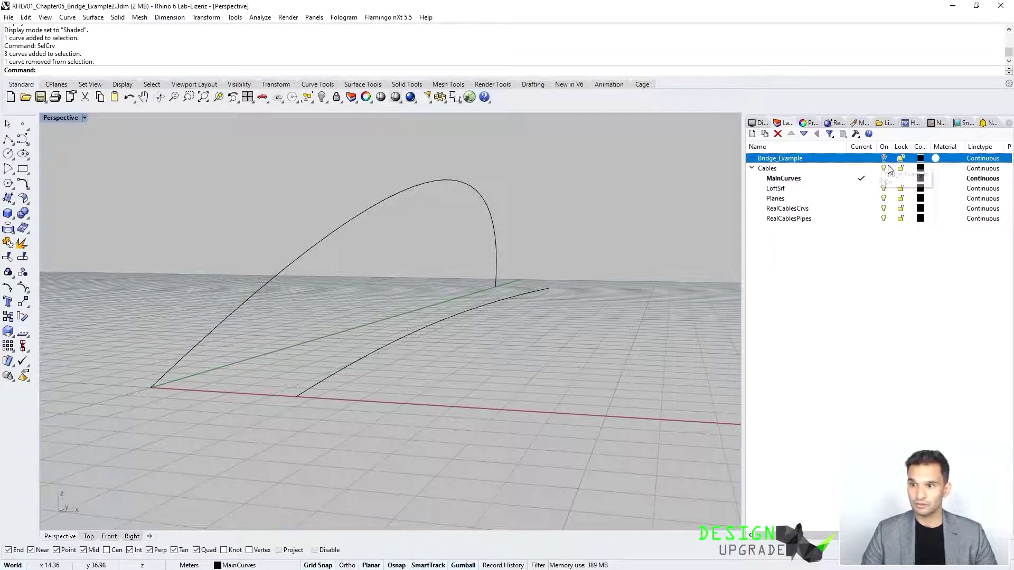
Step: Make LoftSrf the current layer and loft the arch curve to the deck rail with Normal style and Do not simplify
click(850, 180)
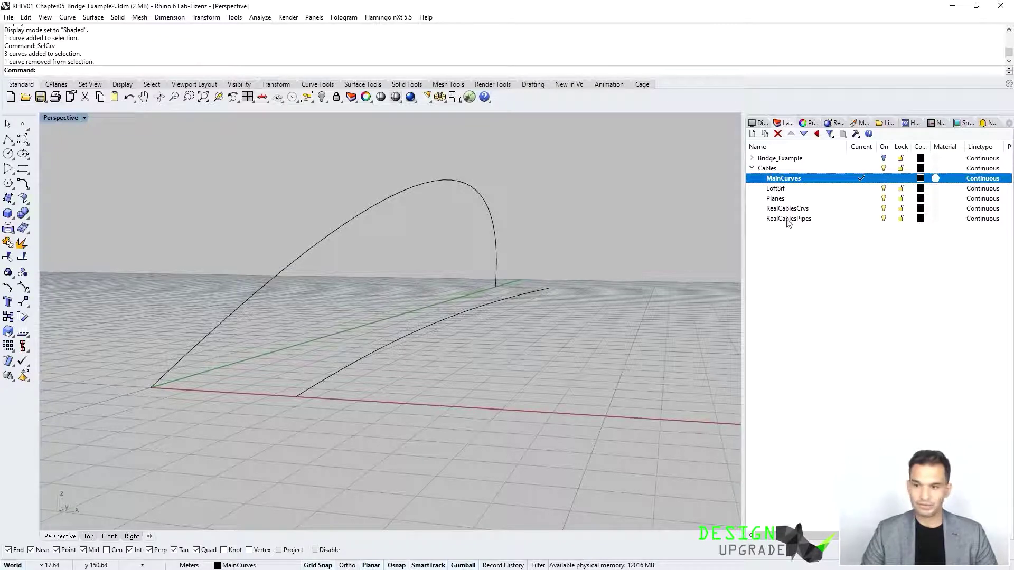
click(859, 188)
right_drag(643, 248, 594, 284)
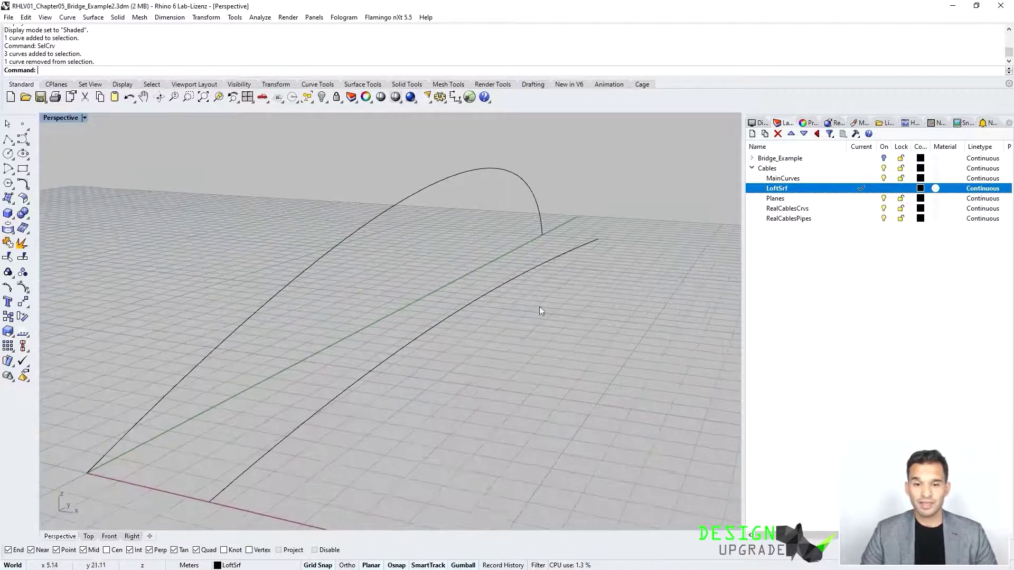
right_drag(533, 474, 467, 372)
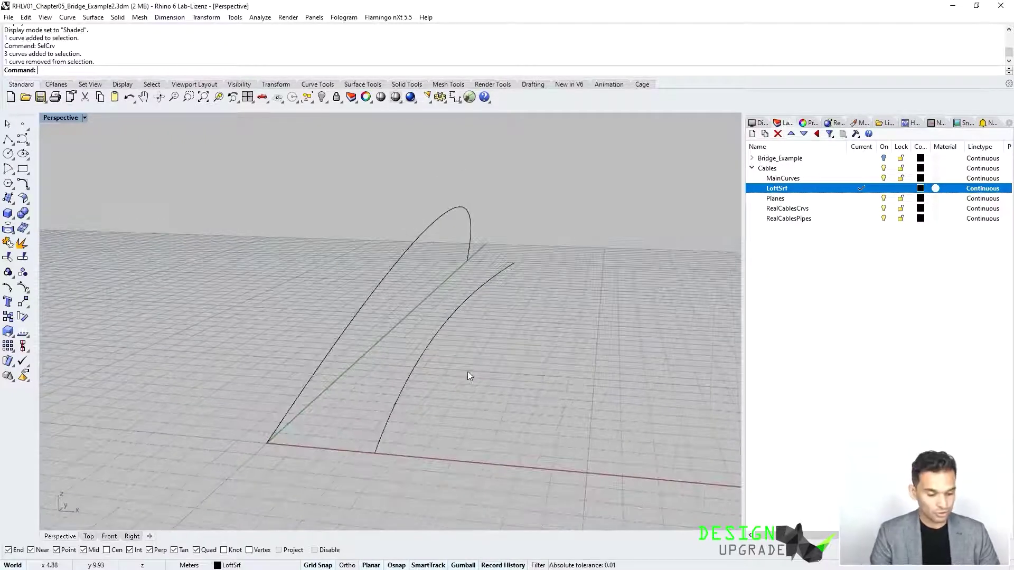
right_click(467, 372)
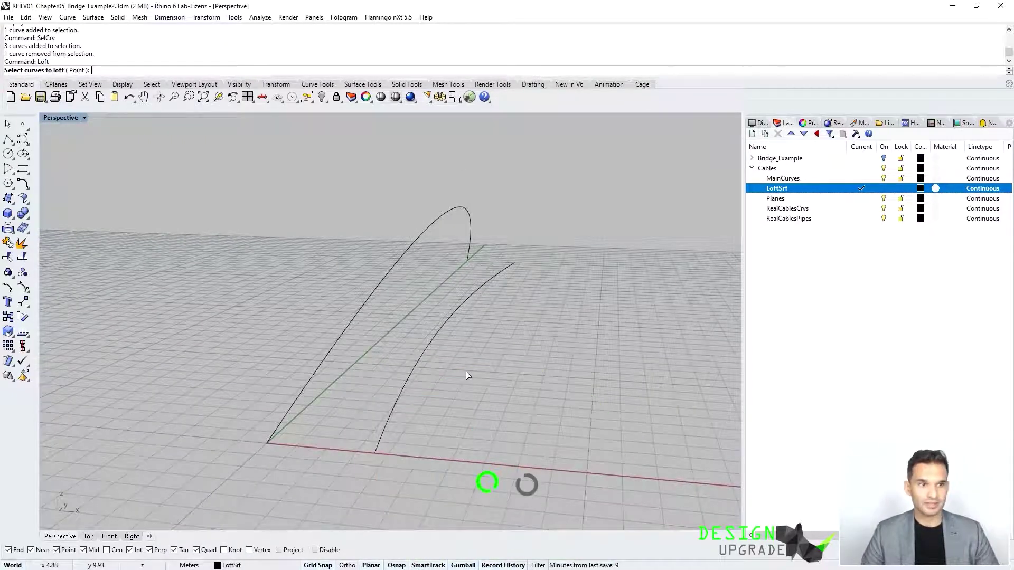
click(344, 321)
right_click(345, 324)
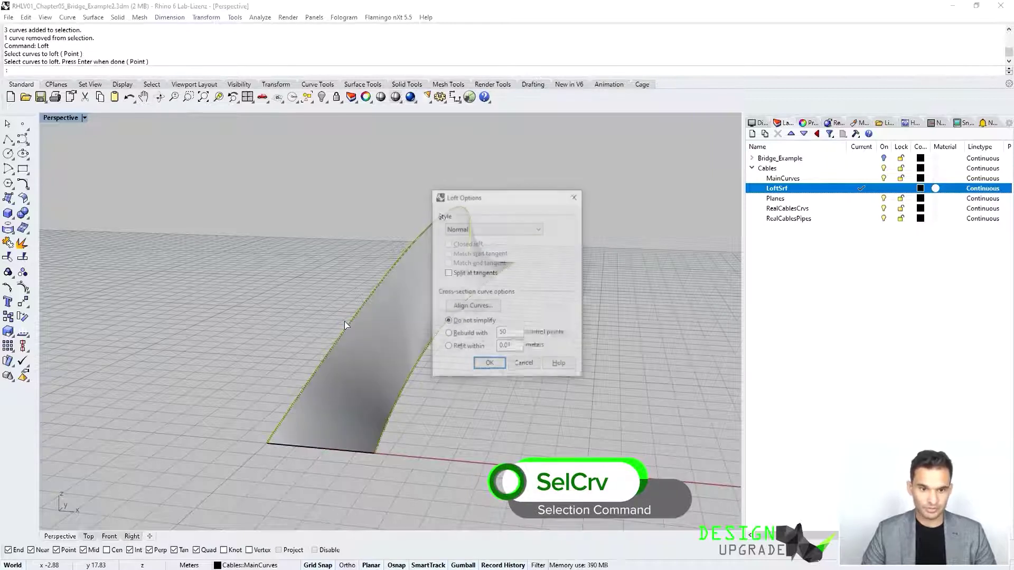
click(487, 364)
right_drag(545, 366, 445, 373)
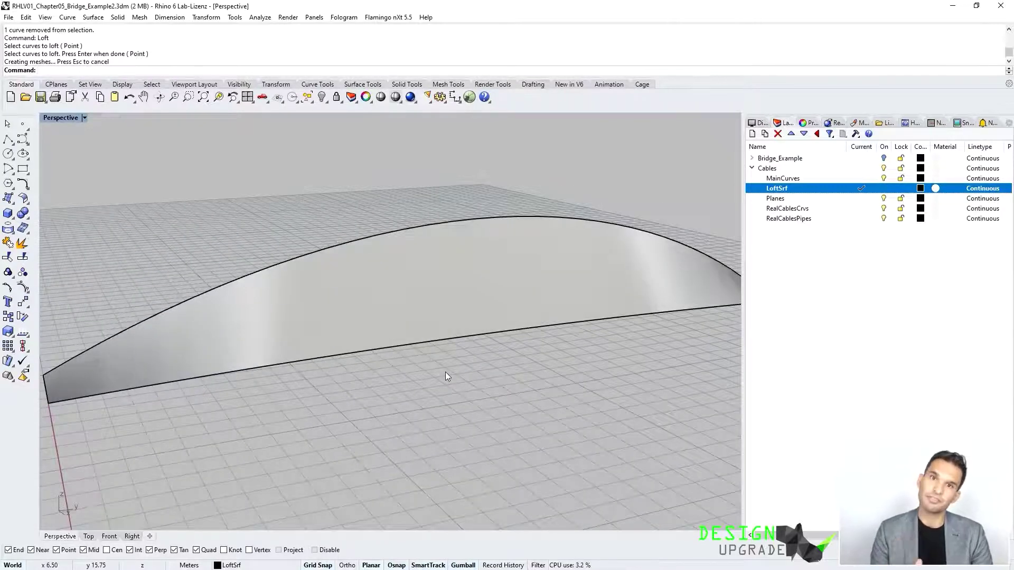
right_drag(210, 301, 133, 356)
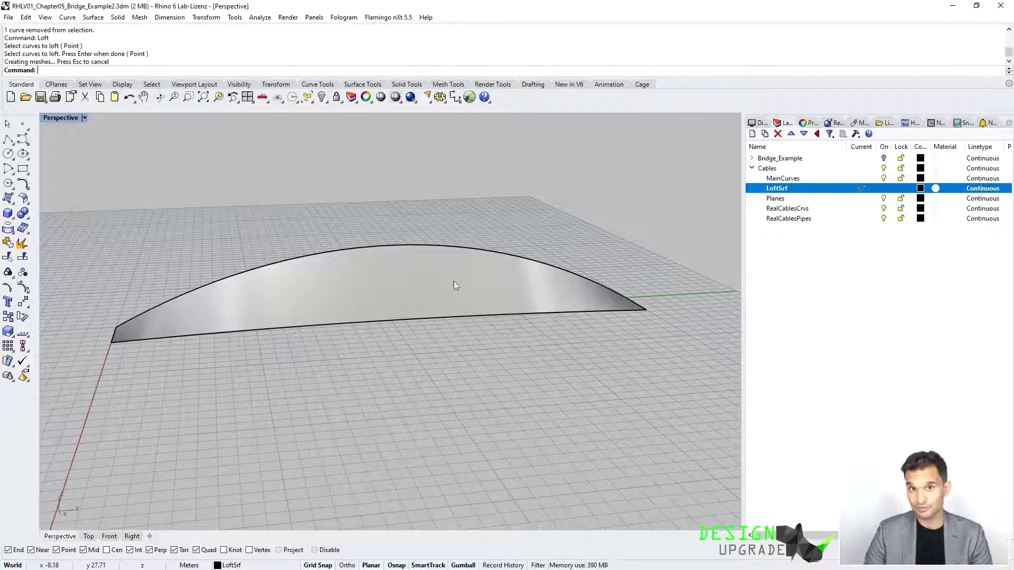
right_drag(453, 282, 495, 287)
text(Extract)
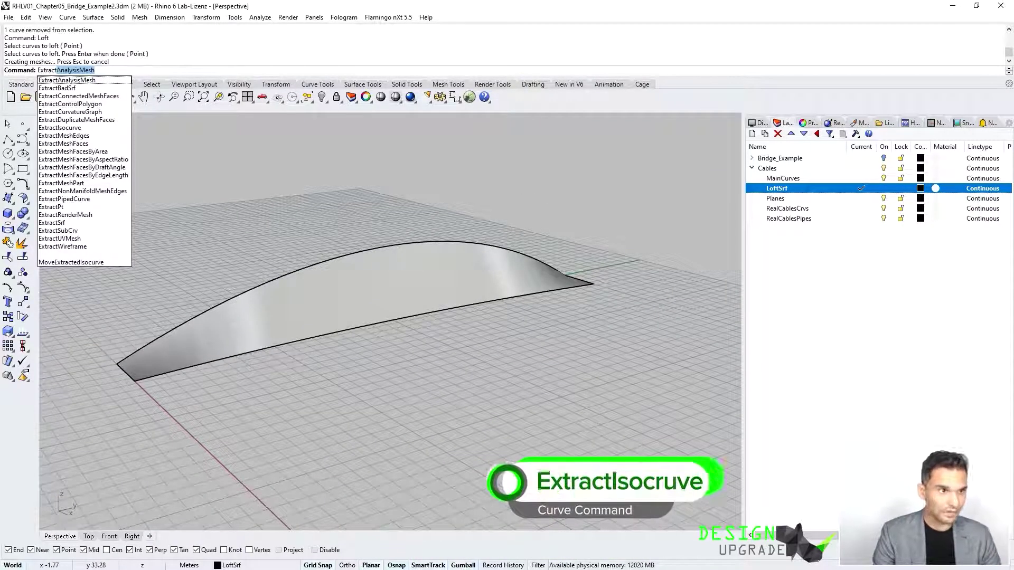
text(Isocurve)
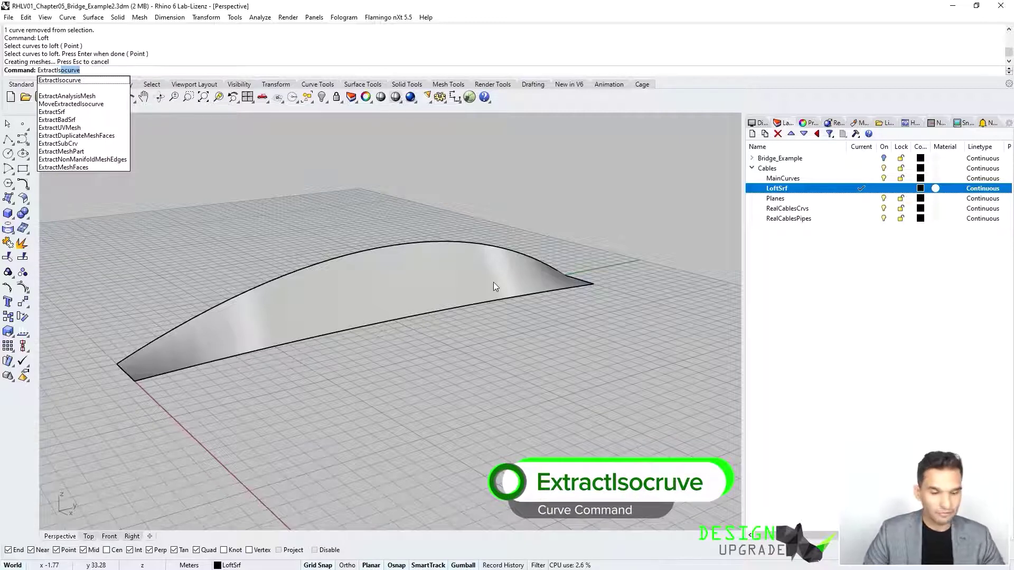
key(Return)
click(485, 287)
right_drag(356, 344, 306, 369)
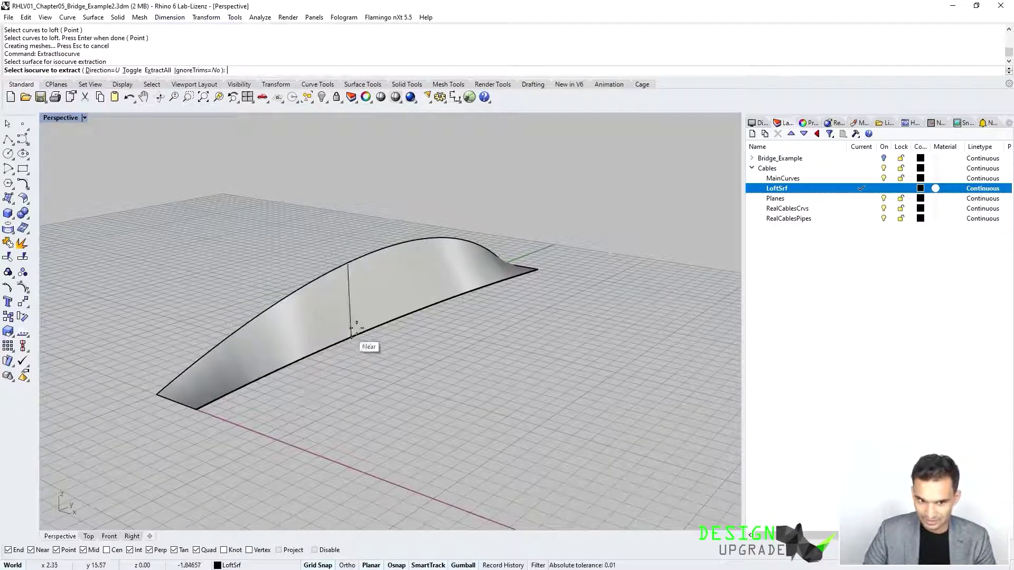
right_drag(423, 307, 267, 255)
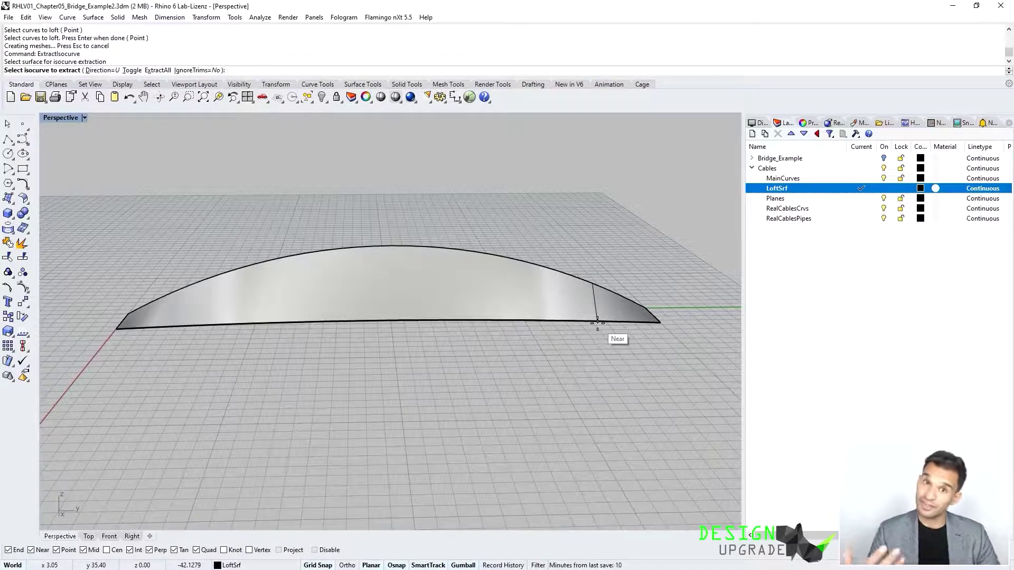
key(Escape)
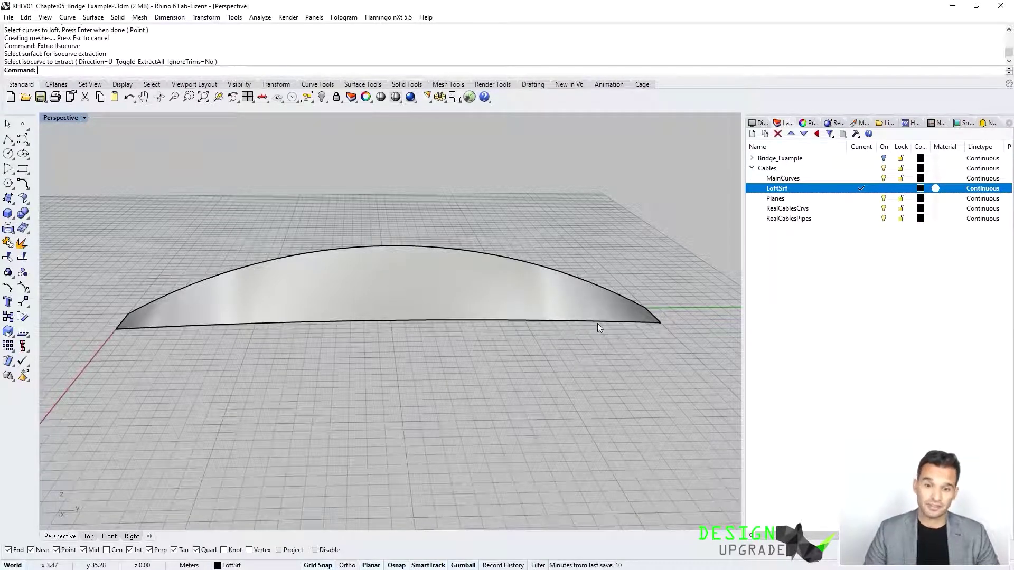
Step: Make Planes the current layer and create a vertical plane about 7 by 7 m along the X axis, extending upward past the loft's end
double_click(806, 199)
right_drag(290, 344, 304, 371)
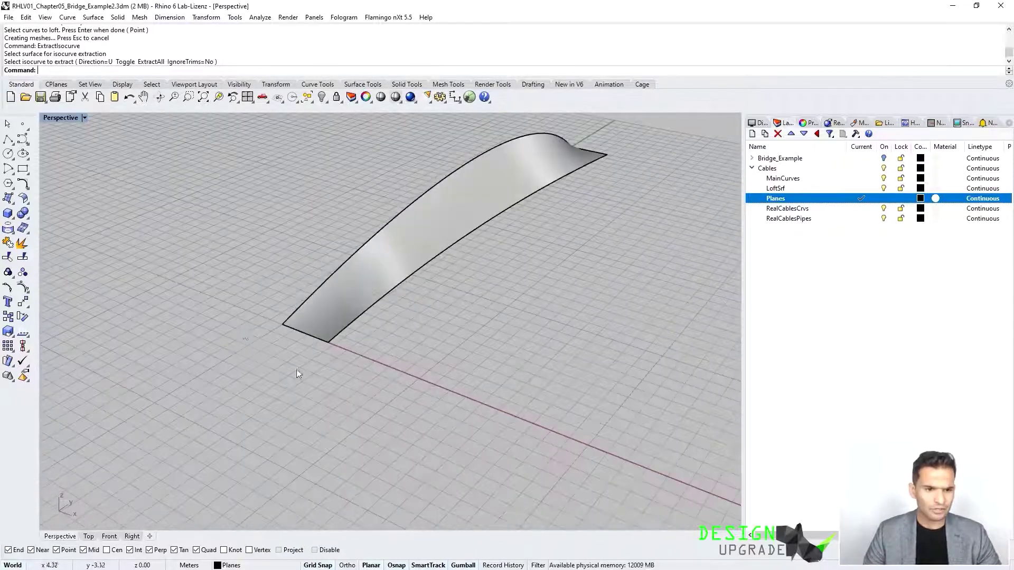
click(11, 201)
click(118, 208)
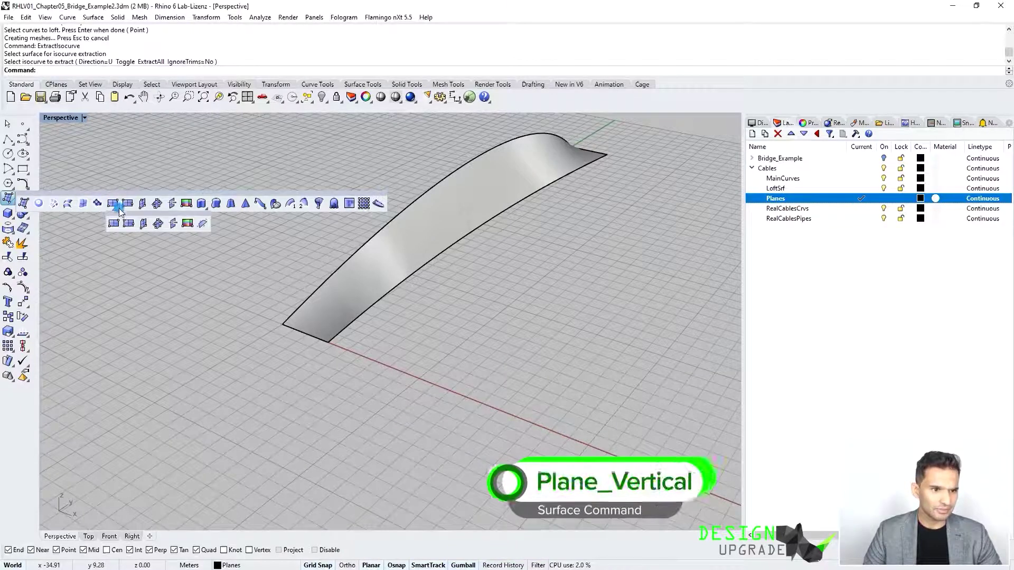
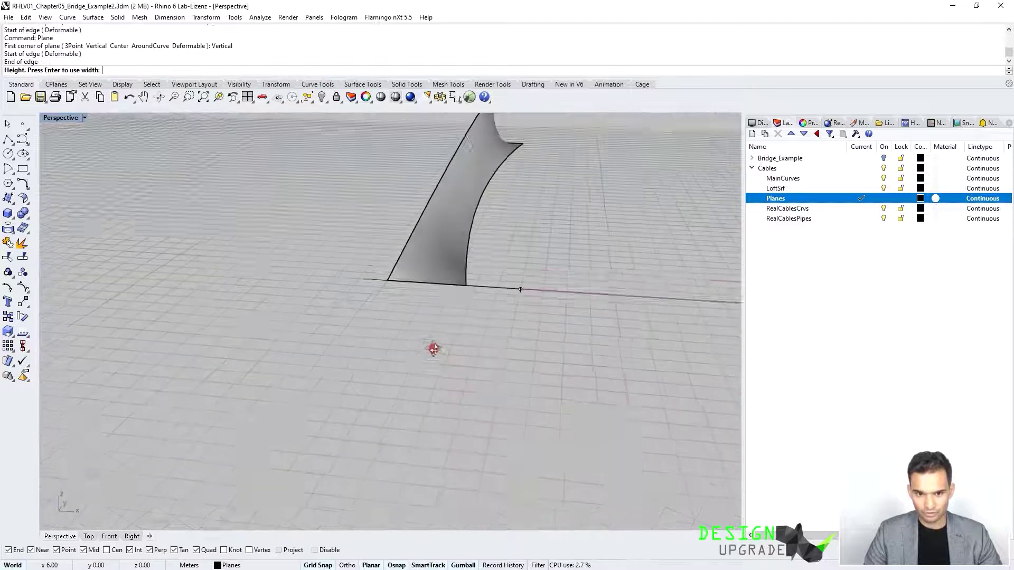
right_drag(512, 305, 558, 219)
click(110, 537)
scroll(475, 370, down, 2)
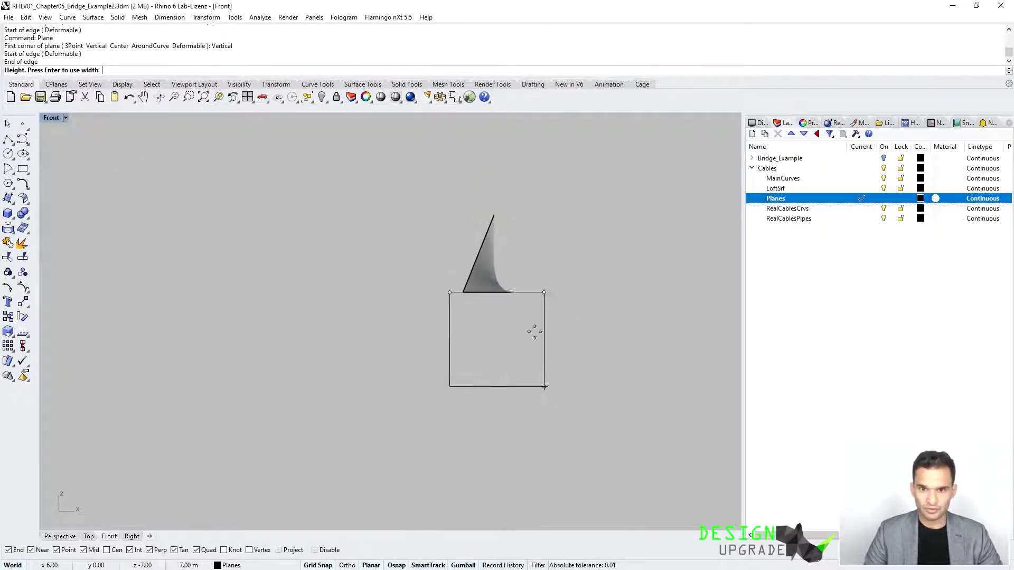
click(541, 199)
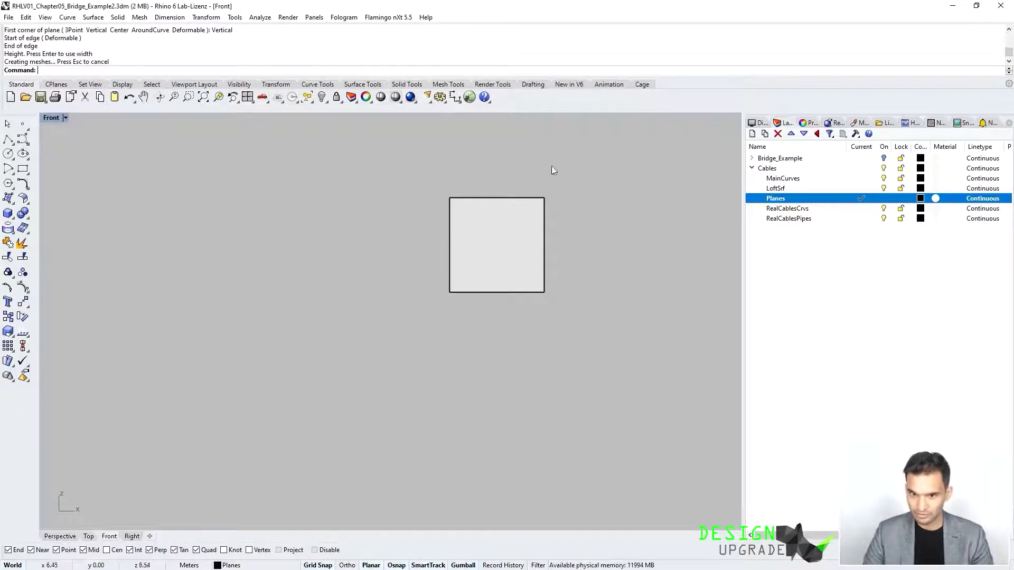
Step: Move the vertical plane 1 m down in the Front view, return to Perspective and deselect it
click(528, 204)
drag(496, 201, 496, 214)
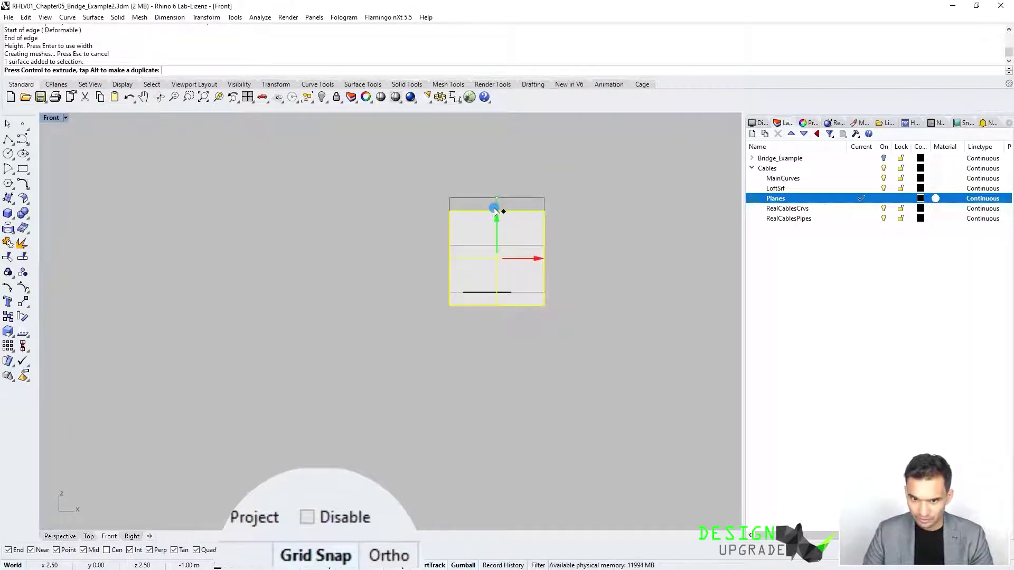
click(319, 565)
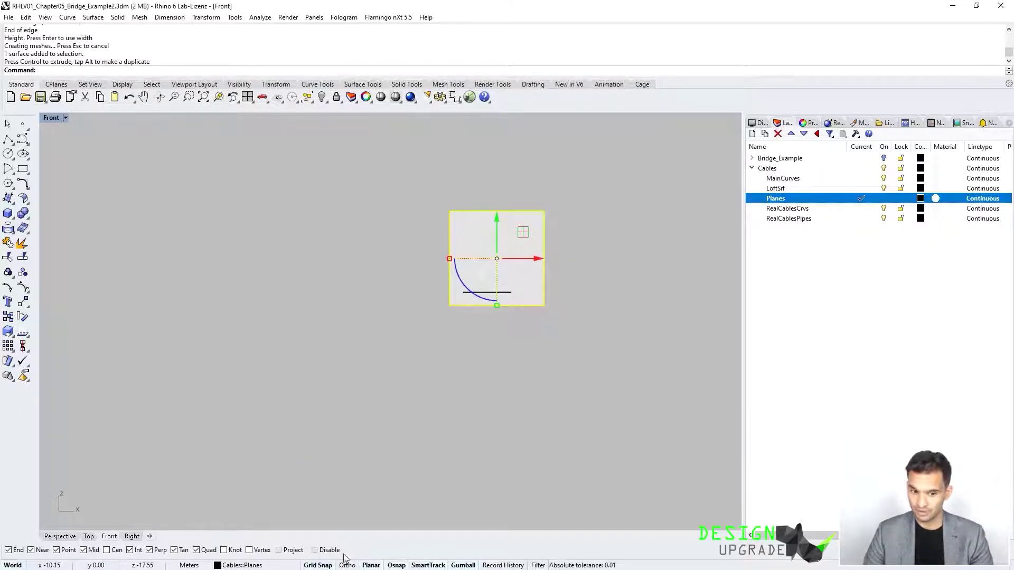
click(68, 538)
mouse_move(382, 368)
right_down()
mouse_move(413, 383)
mouse_move(384, 363)
right_up()
click(413, 383)
Step: Move the vertical plane along the Y direction so it cuts through the lofted surface, and deselect it
scroll(366, 337, up, 5)
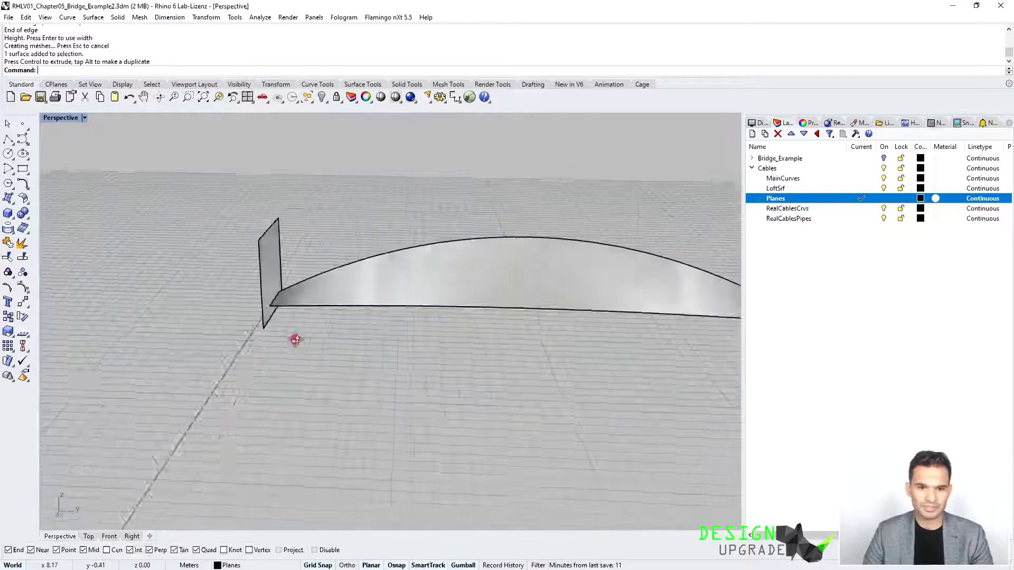
right_drag(332, 341, 319, 287)
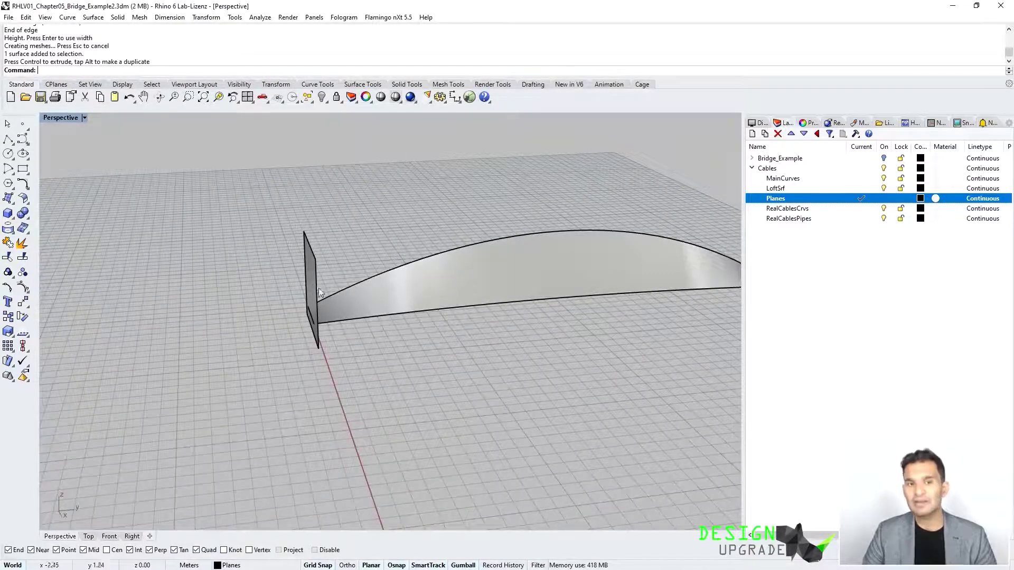
click(318, 287)
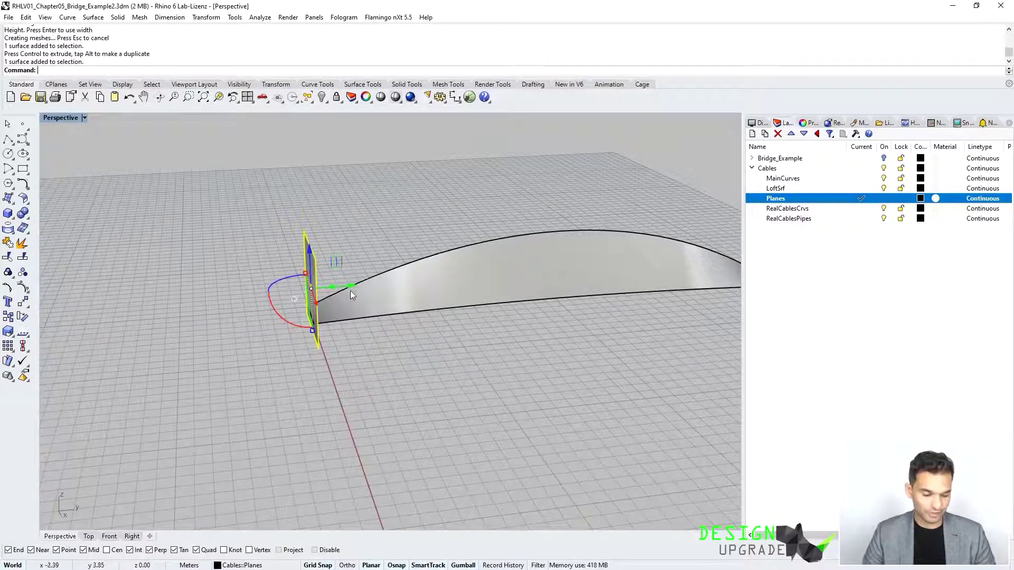
drag(351, 287, 445, 417)
click(469, 388)
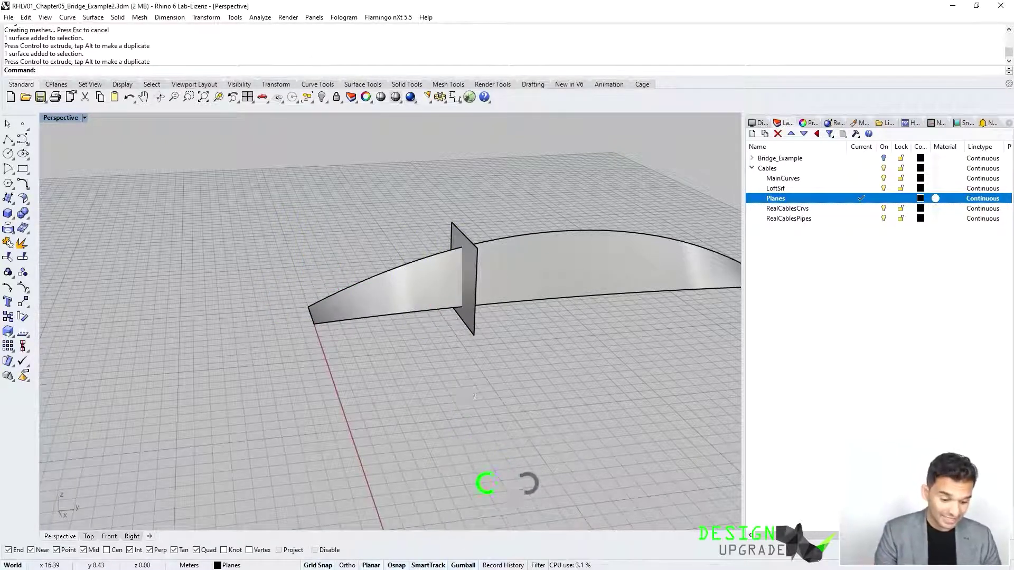
Step: Intersect the vertical plane with the lofted surface, placing the resulting curve on RealCablesCrvs as the current layer
text(Intersect)
key(Return)
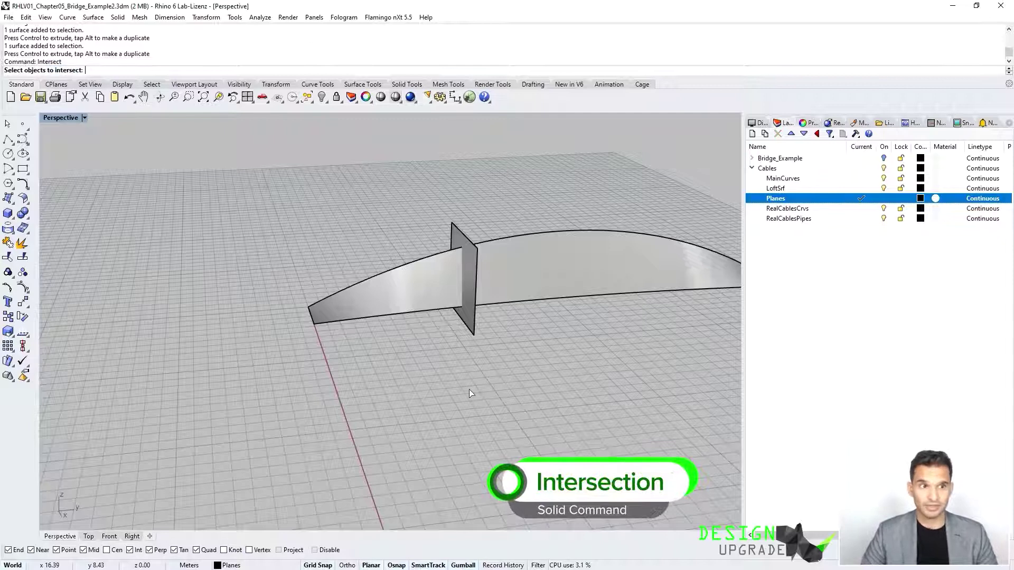
click(809, 209)
double_click(814, 211)
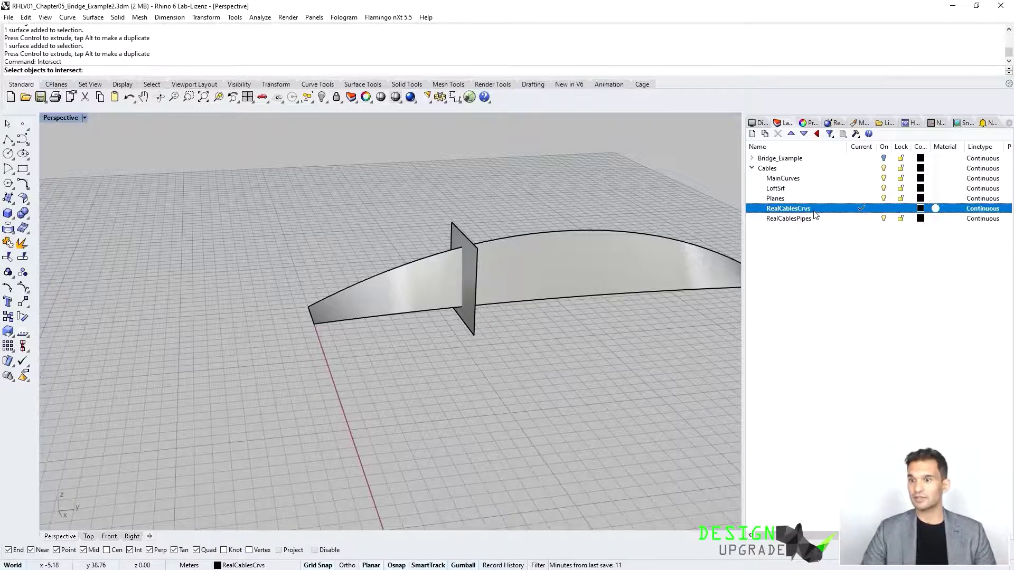
click(458, 239)
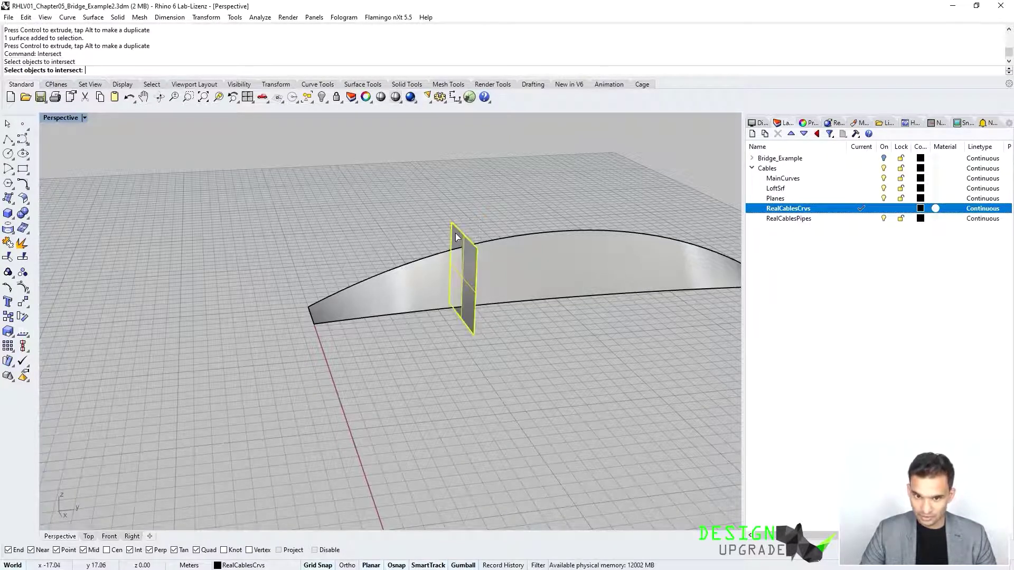
click(503, 263)
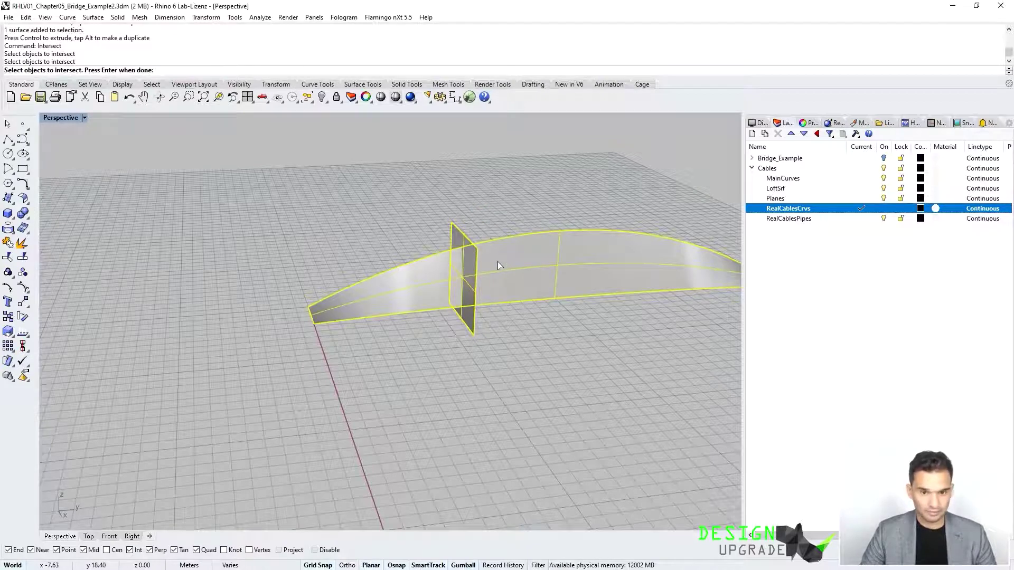
key(Return)
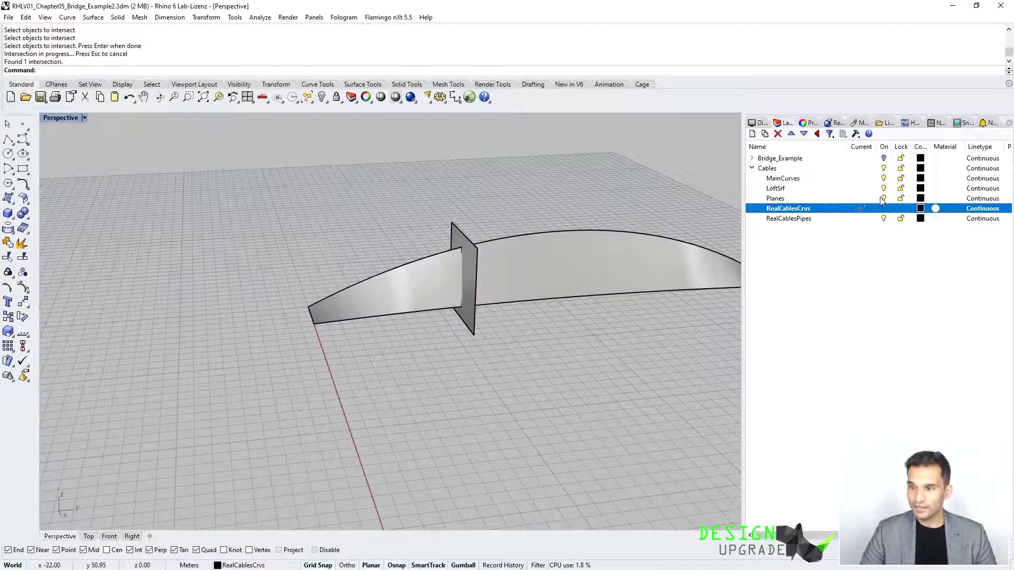
Step: Turn off the Planes and LoftSrf layers, inspect the intersection curve from several angles and undo the last layer visibility change
click(882, 199)
click(883, 189)
right_drag(343, 347, 278, 239)
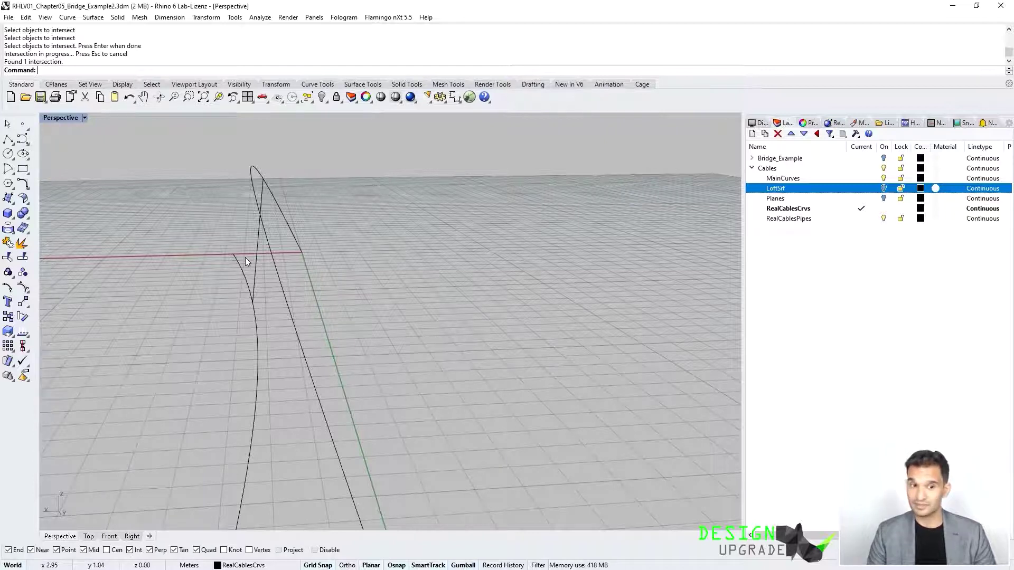
right_drag(210, 283, 387, 280)
scroll(409, 278, up, 2)
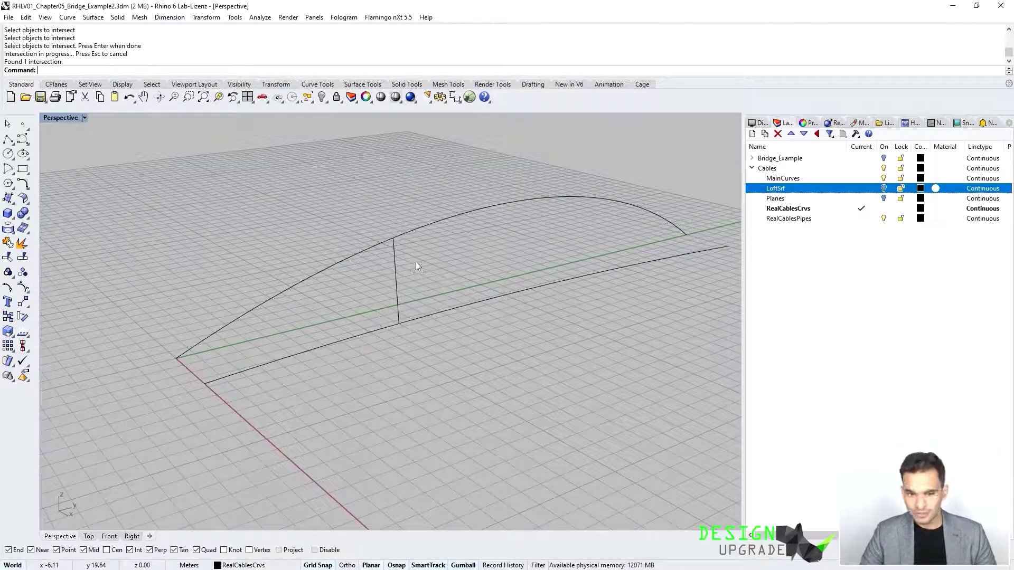
key(ctrl+z)
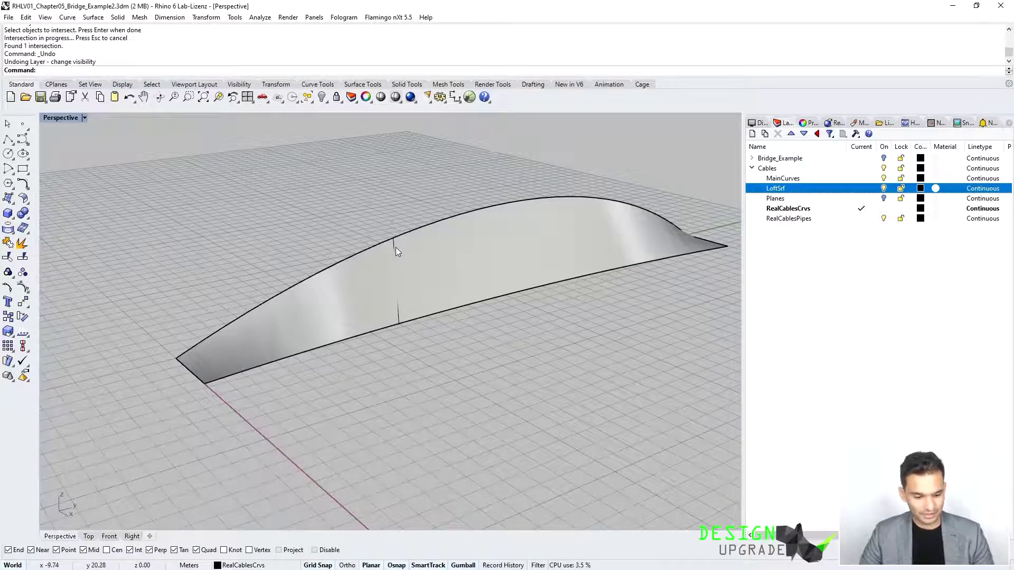
Step: Turn on the Planes layer, then undo the test intersection and the vertical plane's last move along Y
click(883, 199)
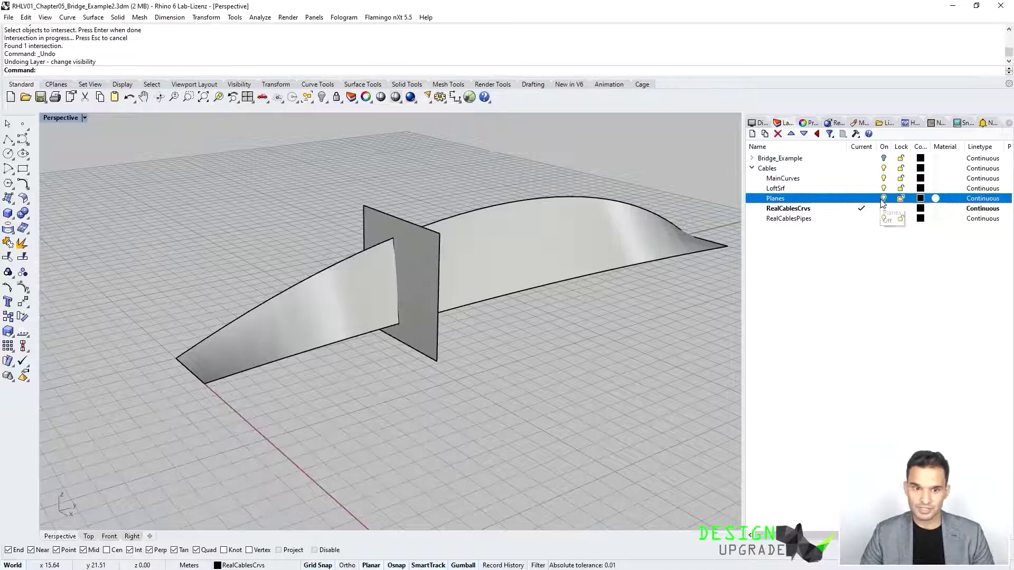
click(403, 243)
click(392, 246)
click(424, 274)
key(ctrl+z)
key(ctrl+z)
key(ctrl+z)
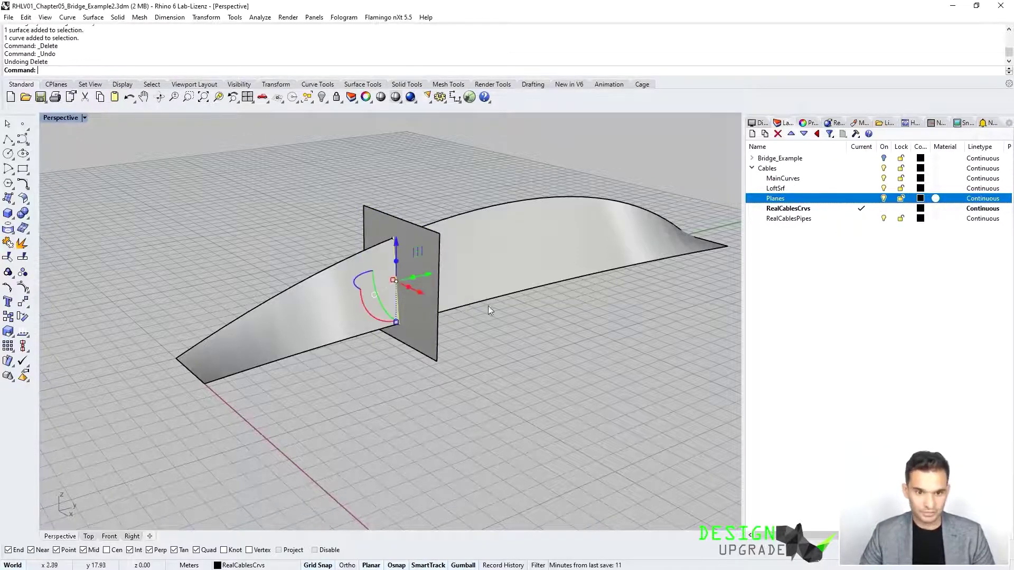
key(ctrl+z)
key(ctrl+z)
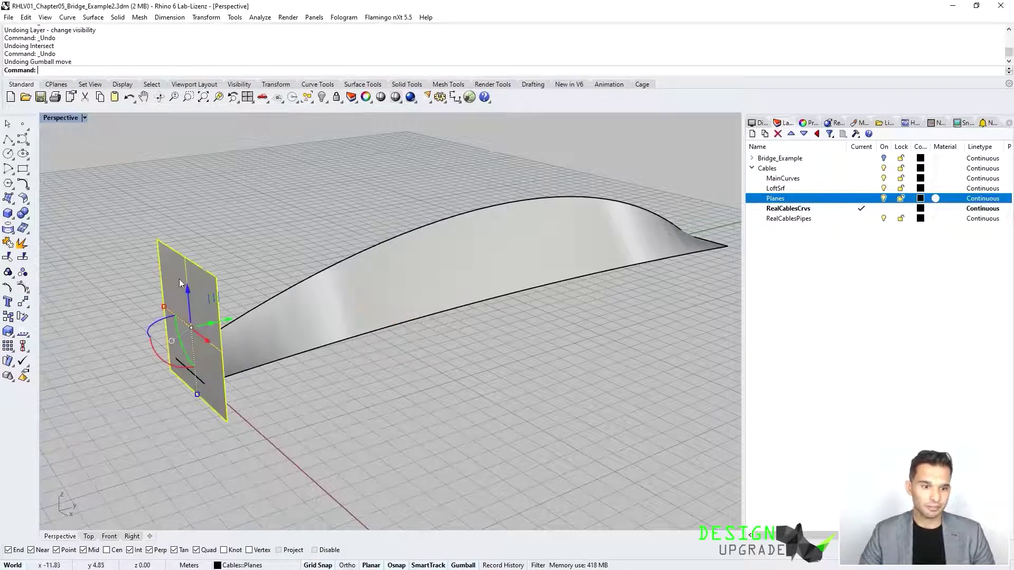
Step: Array the vertical plane linearly with 20 items, using the origin as first reference and a 2 m spacing along Y with Ortho on
scroll(281, 436, down, 3)
right_drag(280, 436, 199, 281)
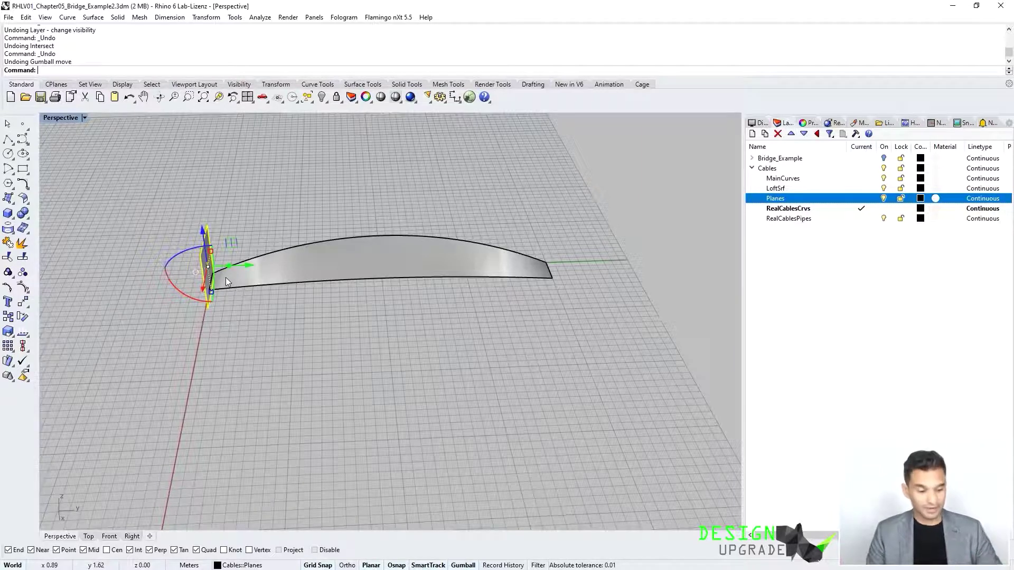
key(Return)
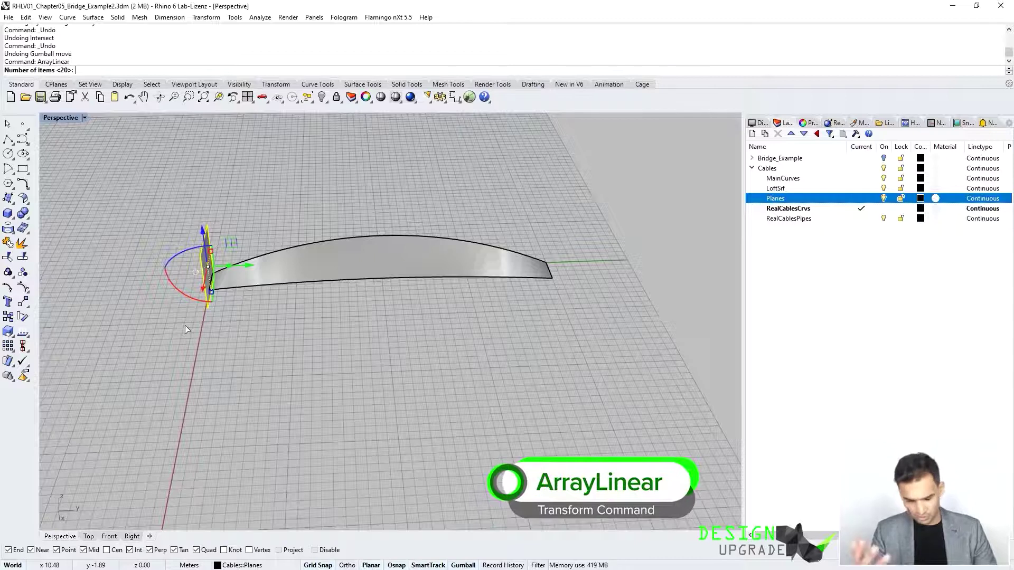
key(Return)
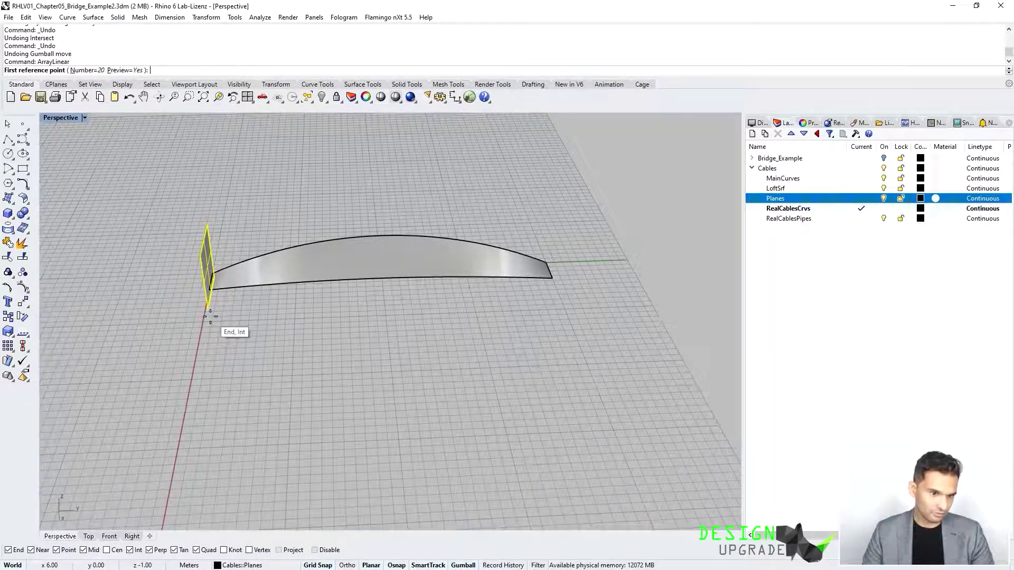
scroll(206, 319, up, 5)
scroll(205, 315, up, 2)
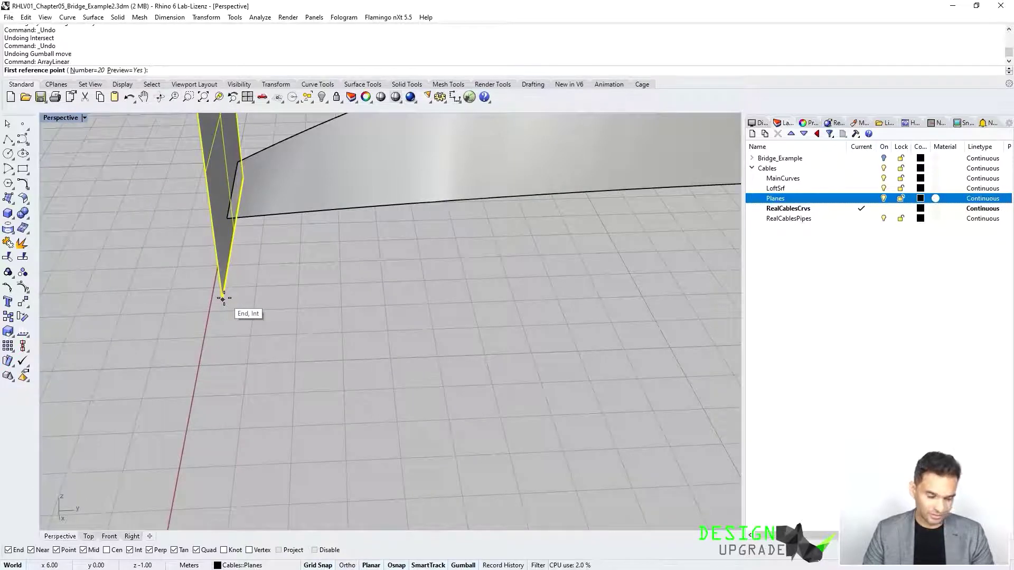
text(0)
key(Return)
scroll(224, 299, down, 8)
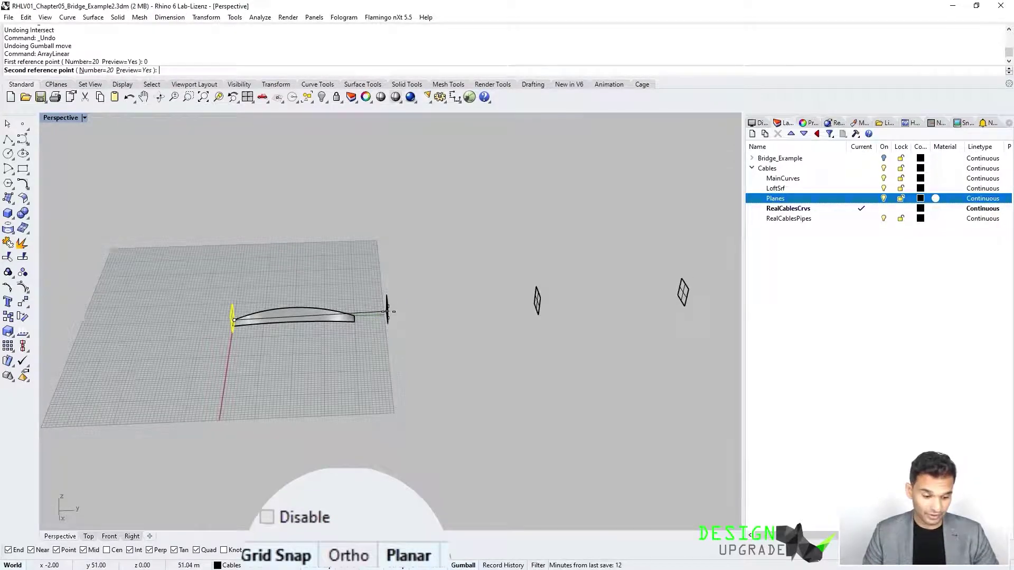
click(352, 559)
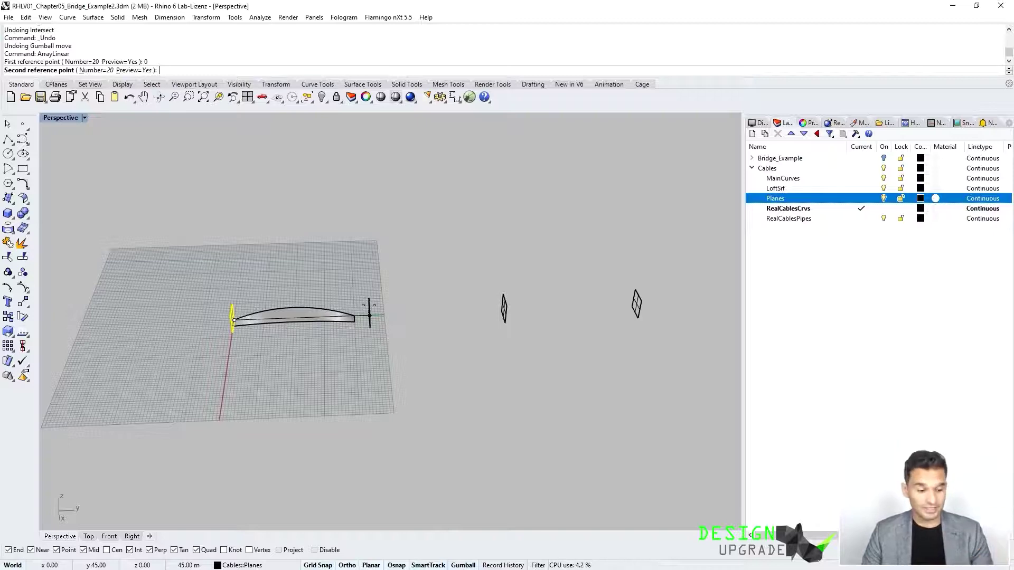
text(2)
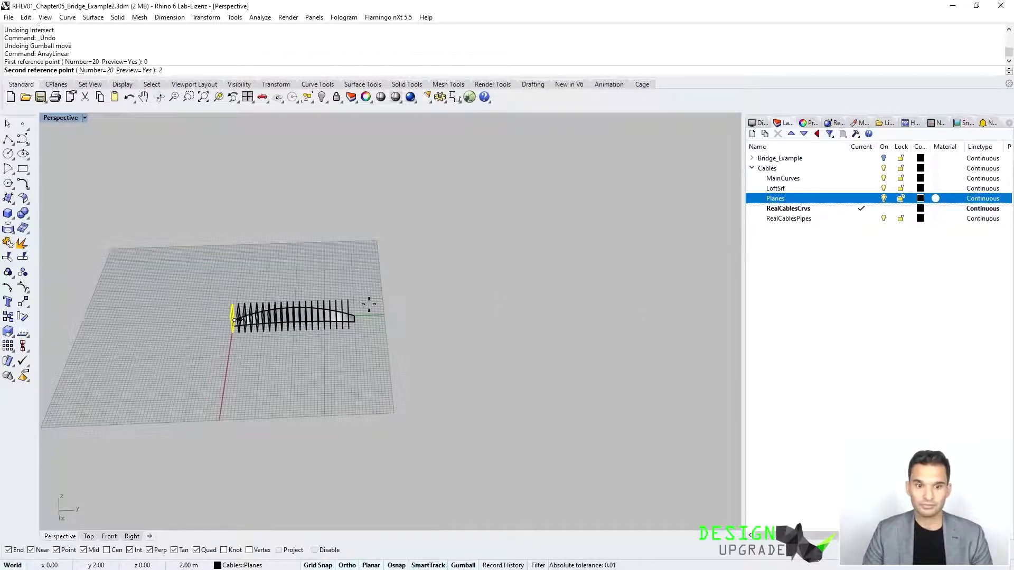
key(Return)
right_drag(252, 373, 332, 301)
key(Escape)
Step: Delete the two outermost vertical planes at each end of the array
scroll(369, 280, up, 5)
right_drag(423, 257, 446, 239)
scroll(446, 240, down, 5)
scroll(195, 265, up, 5)
mouse_move(195, 264)
right_down()
mouse_move(208, 245)
mouse_move(210, 254)
right_up()
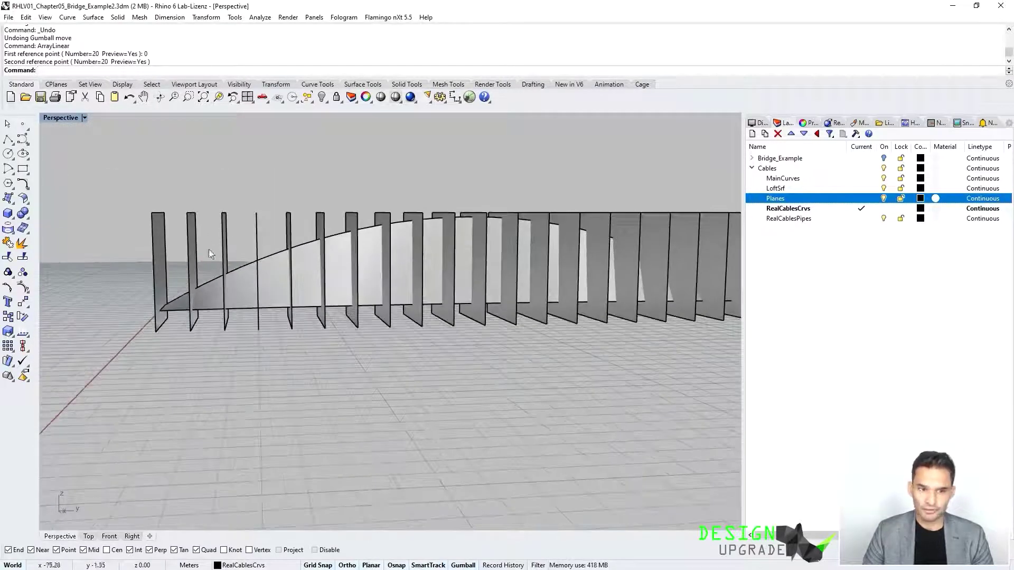
scroll(227, 218, down, 4)
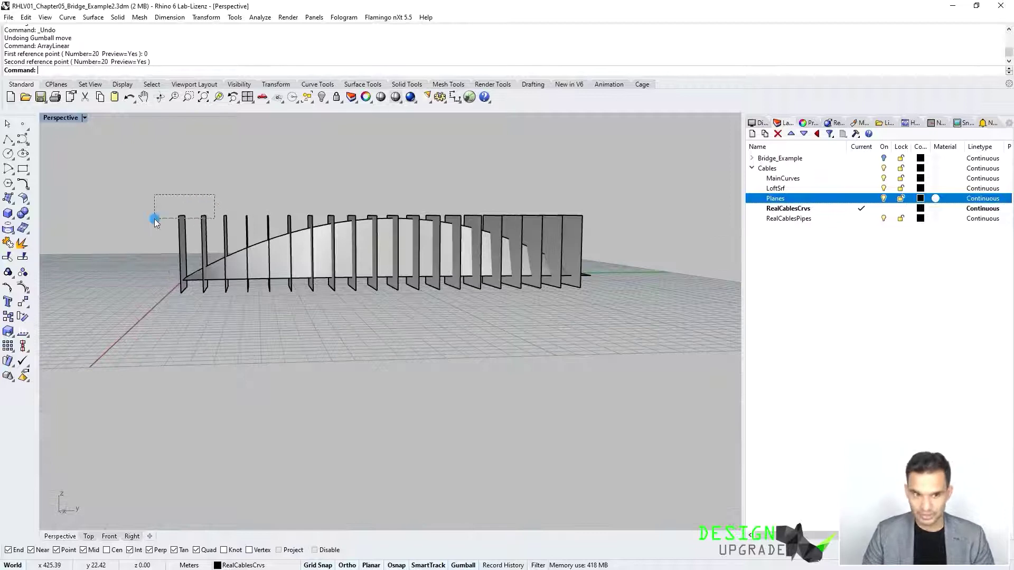
drag(154, 219, 217, 298)
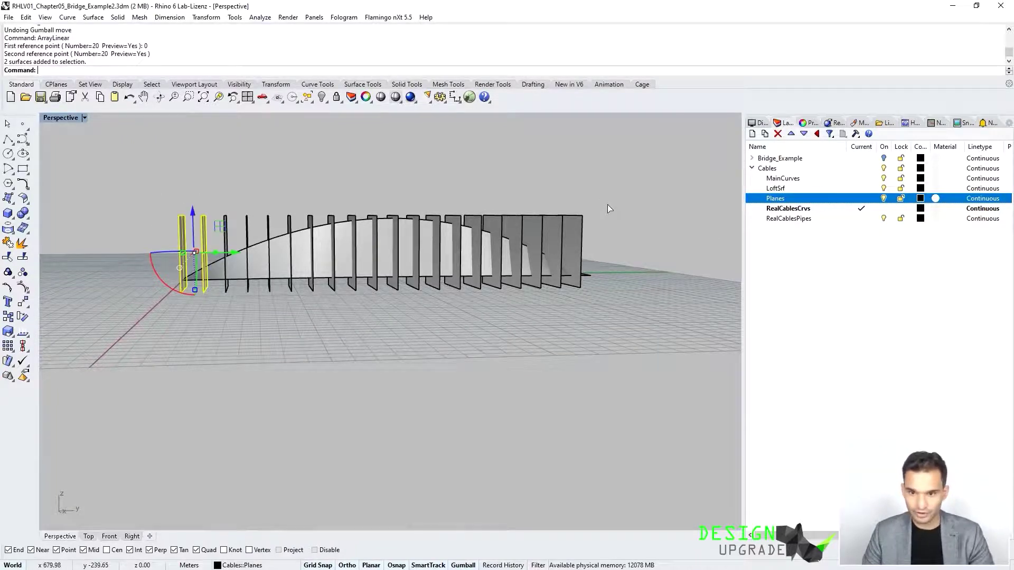
key(Delete)
right_drag(608, 206, 612, 211)
drag(663, 210, 575, 235)
key(Delete)
right_drag(574, 233, 446, 396)
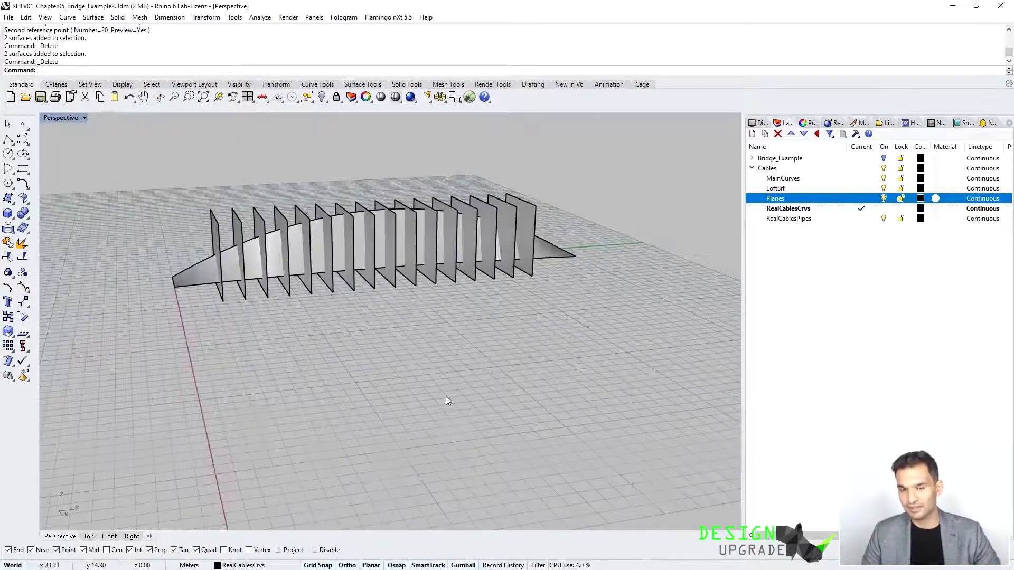
Step: Enable Record History and intersect the lofted surface with all the arrayed planes on the RealCablesCrvs layer
click(832, 211)
right_drag(294, 350, 355, 362)
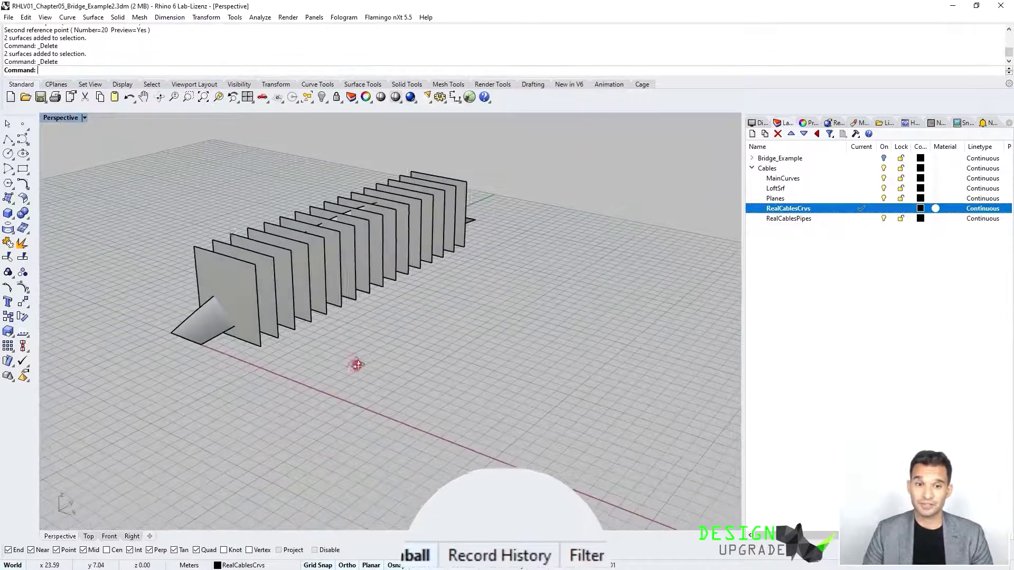
click(502, 565)
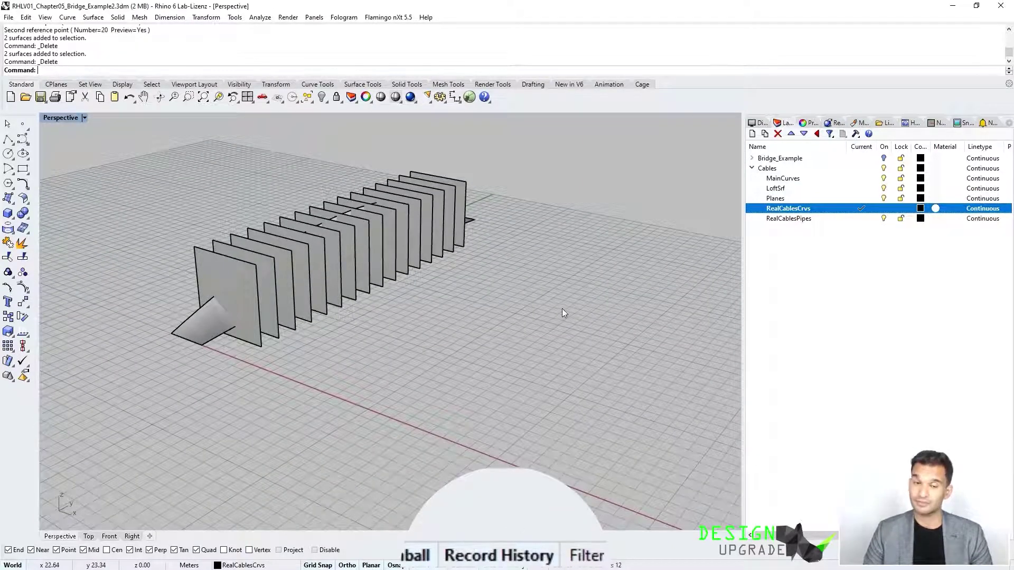
text(Intersect)
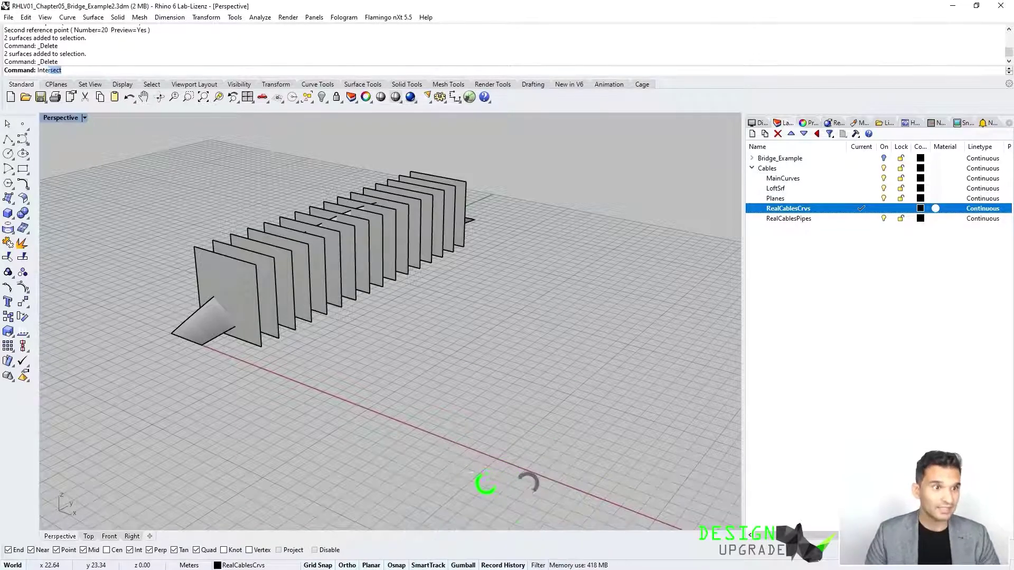
key(Return)
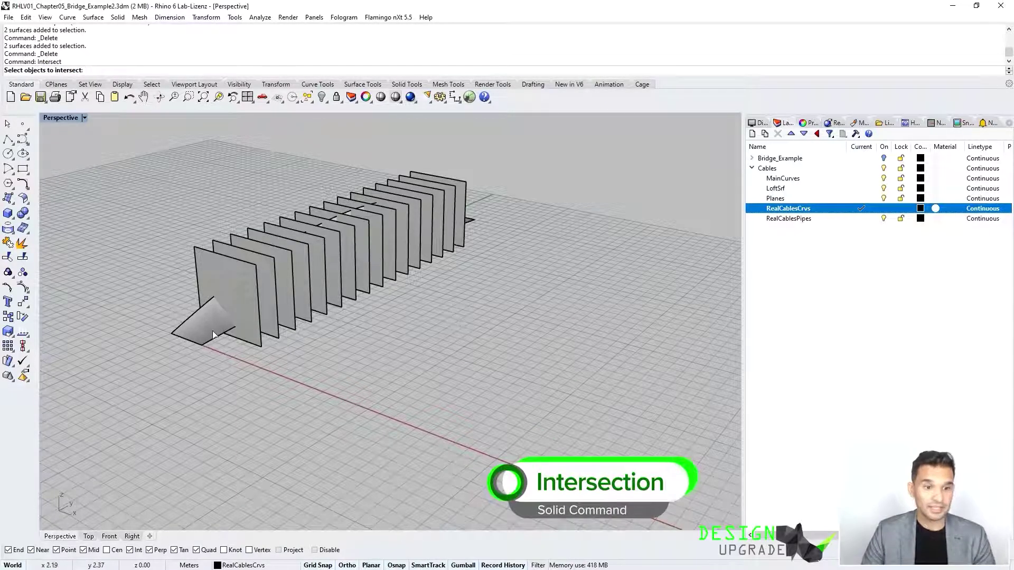
click(210, 327)
right_drag(324, 424, 421, 362)
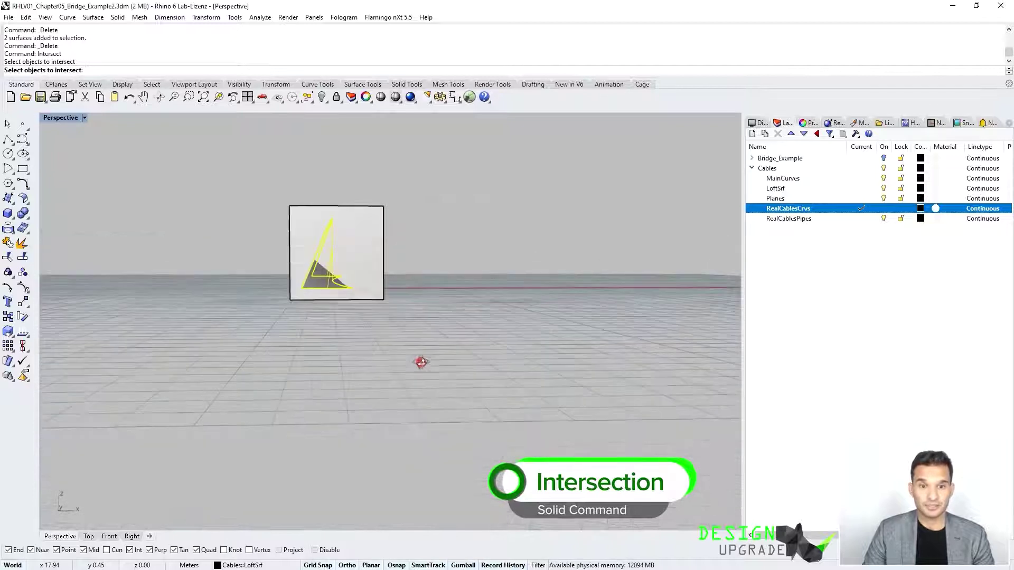
drag(434, 176, 366, 234)
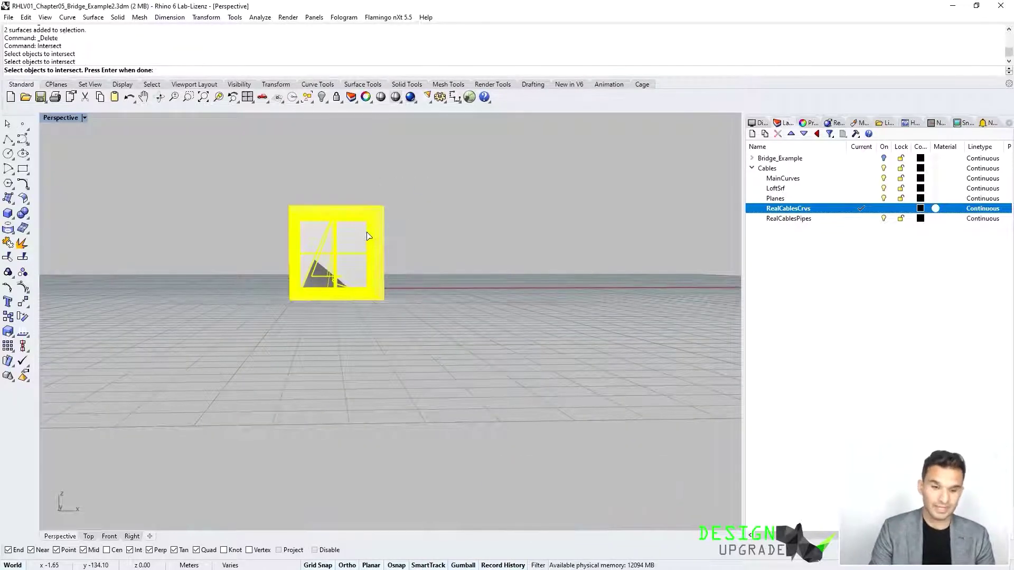
key(Return)
right_drag(474, 265, 325, 294)
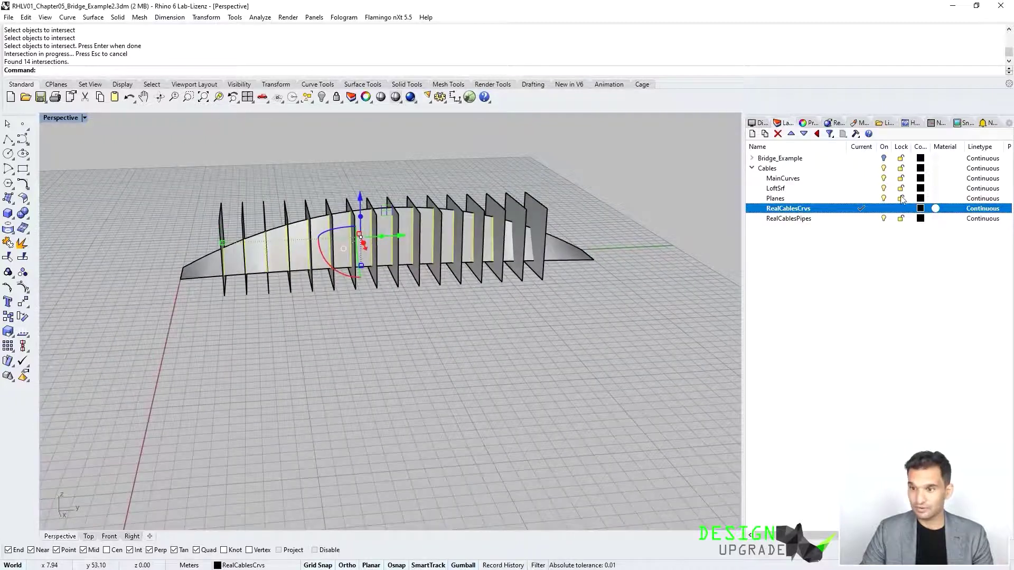
Step: Turn off the Planes and LoftSrf layers to isolate the cable curves
click(883, 198)
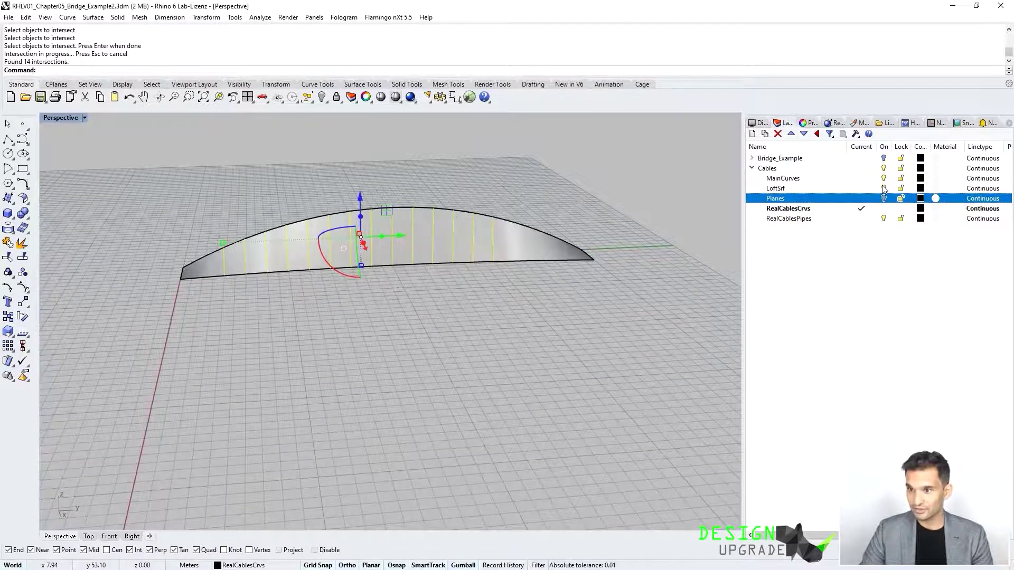
click(883, 188)
right_drag(507, 274, 357, 277)
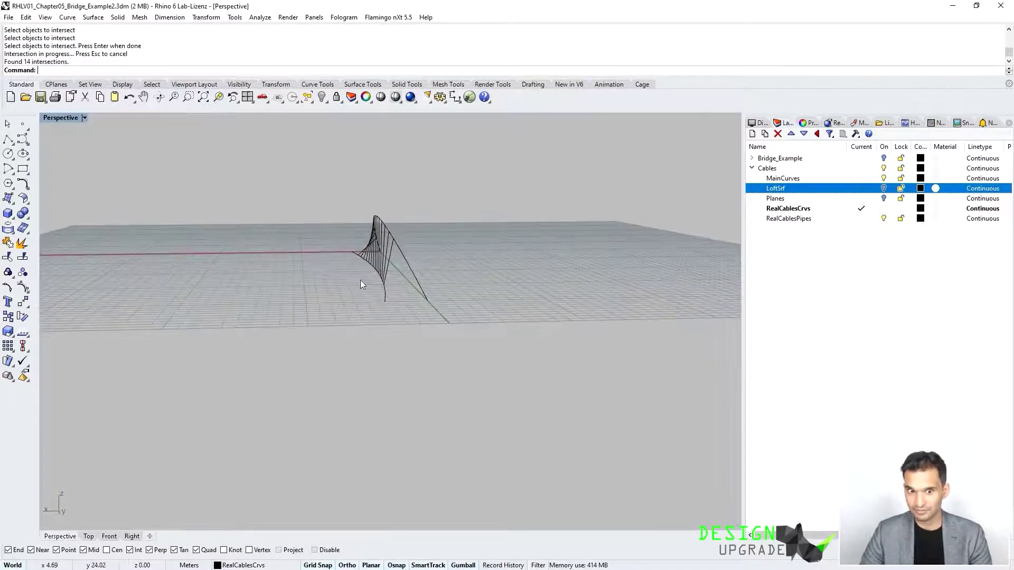
Step: Expand the Bridge_Example layer and turn it on together with its Pipe and Extrusion sublayers
click(751, 158)
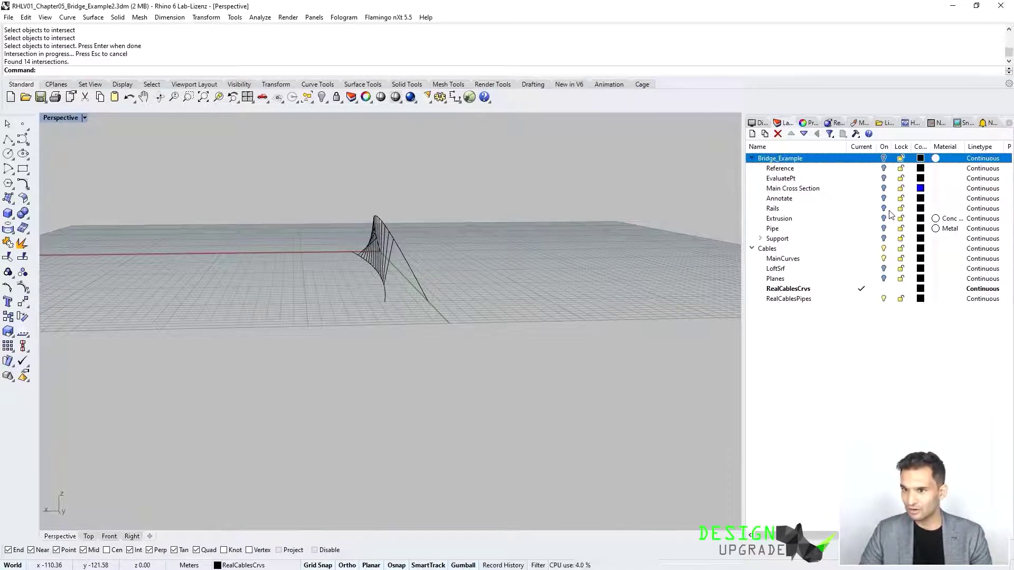
click(883, 229)
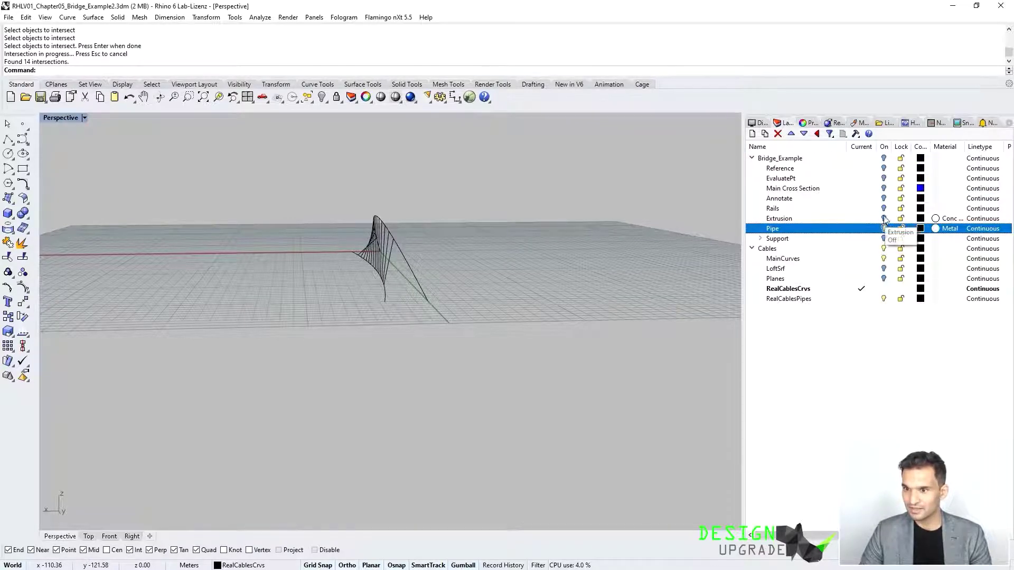
click(883, 218)
click(883, 158)
right_drag(370, 248, 464, 244)
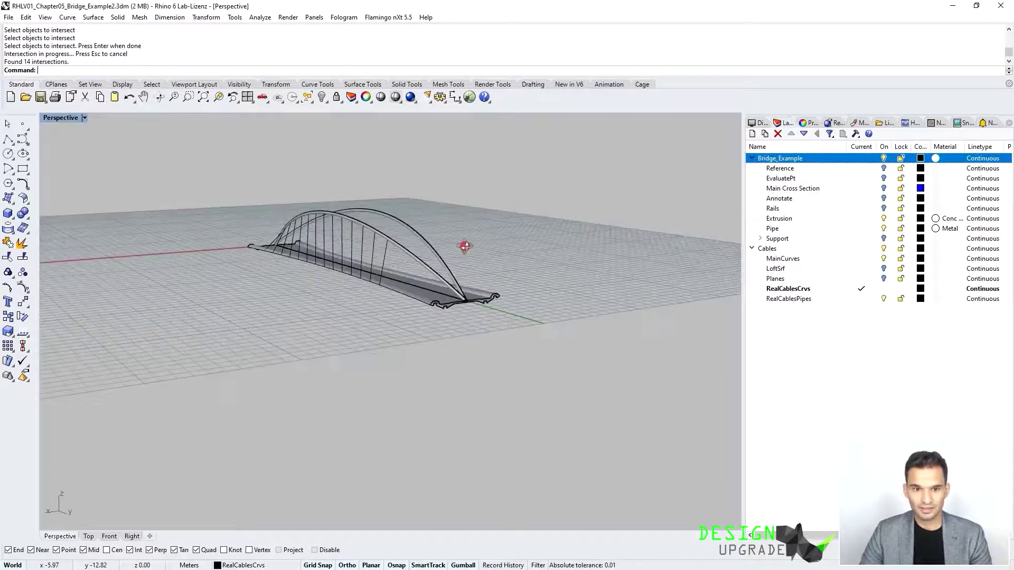
Step: Examine how the cable curves connect the arch pipe to the bridge deck from several angles
scroll(311, 271, up, 5)
right_drag(312, 271, 459, 267)
scroll(407, 283, up, 5)
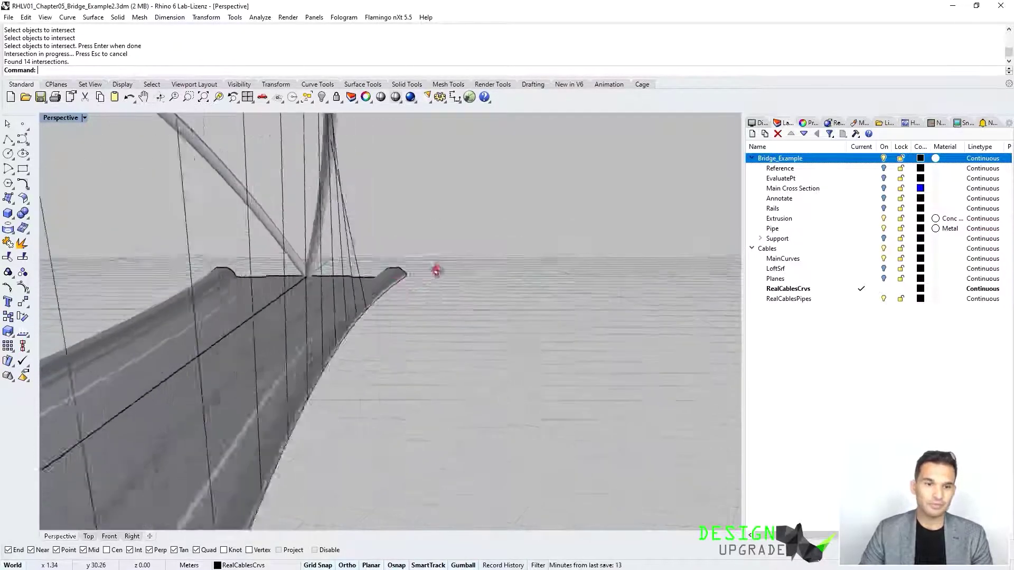
scroll(426, 249, down, 10)
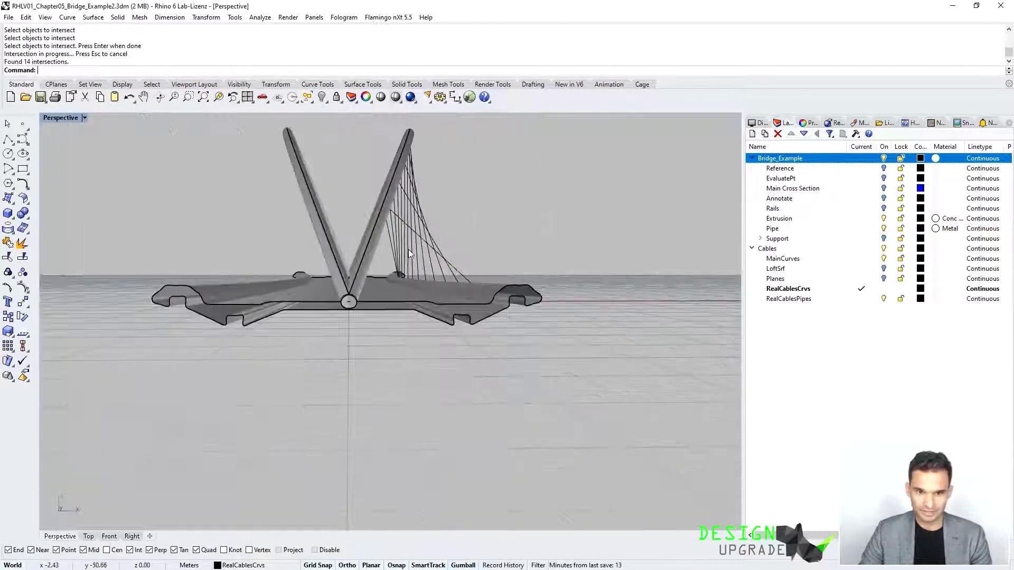
right_drag(422, 251, 366, 280)
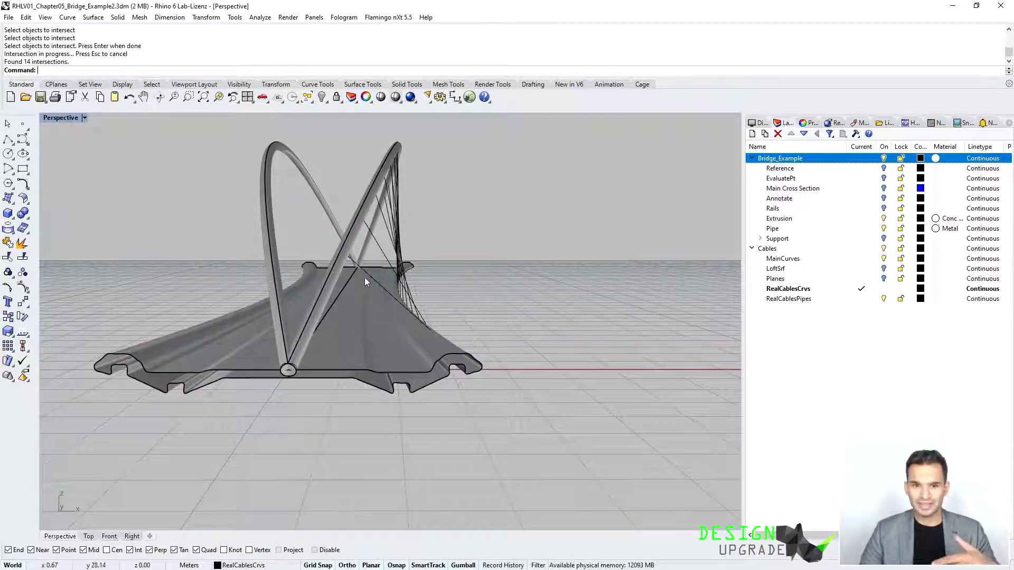
scroll(364, 278, up, 3)
scroll(350, 287, down, 5)
right_drag(414, 272, 467, 231)
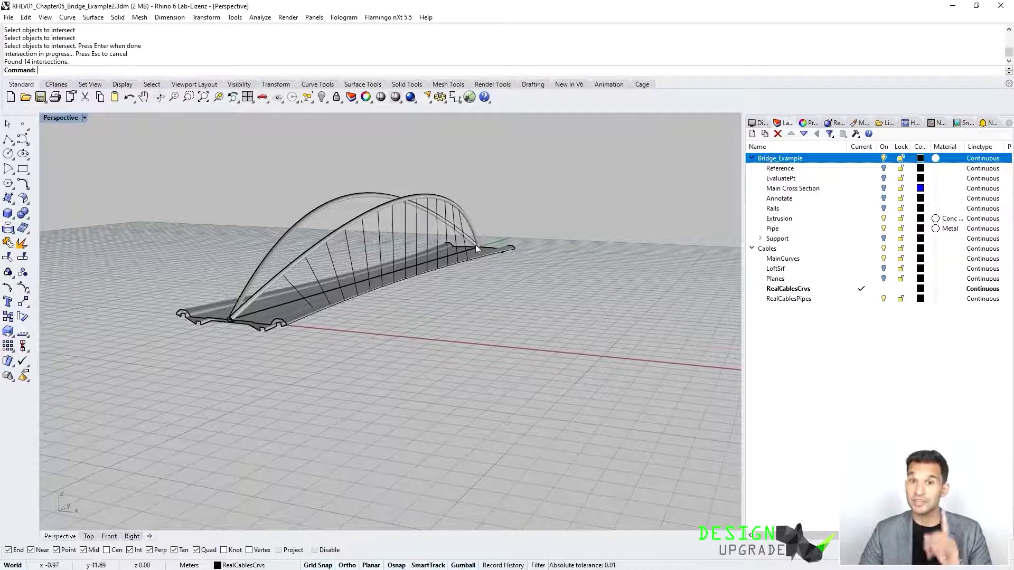
Step: Turn on the Planes layer, move the first vertical plane along Y toward its neighbour and deselect it
click(883, 279)
right_drag(560, 306, 502, 327)
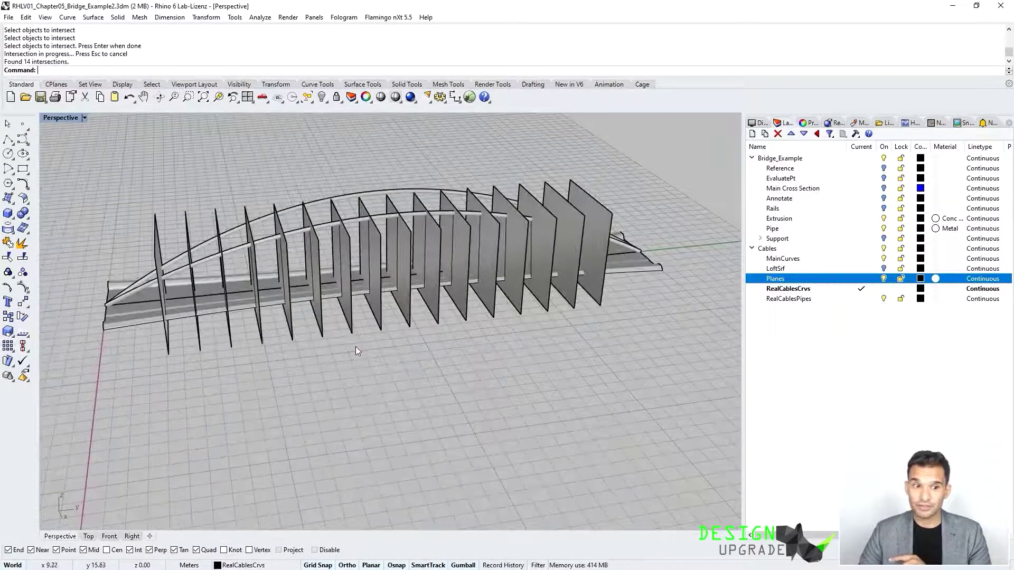
scroll(128, 415, up, 5)
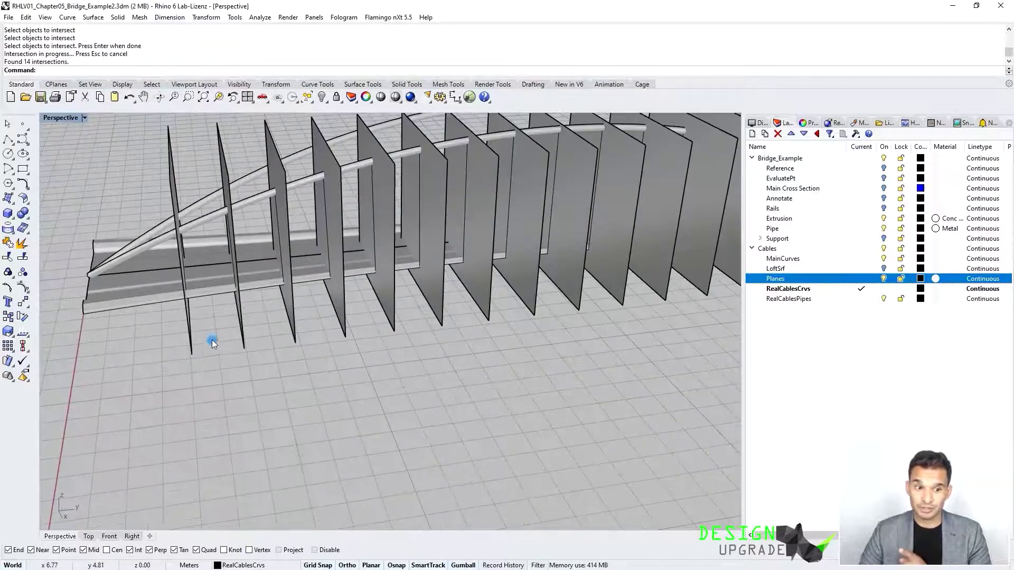
click(188, 338)
drag(220, 231, 246, 228)
right_drag(248, 362, 251, 270)
key(Escape)
scroll(260, 239, up, 3)
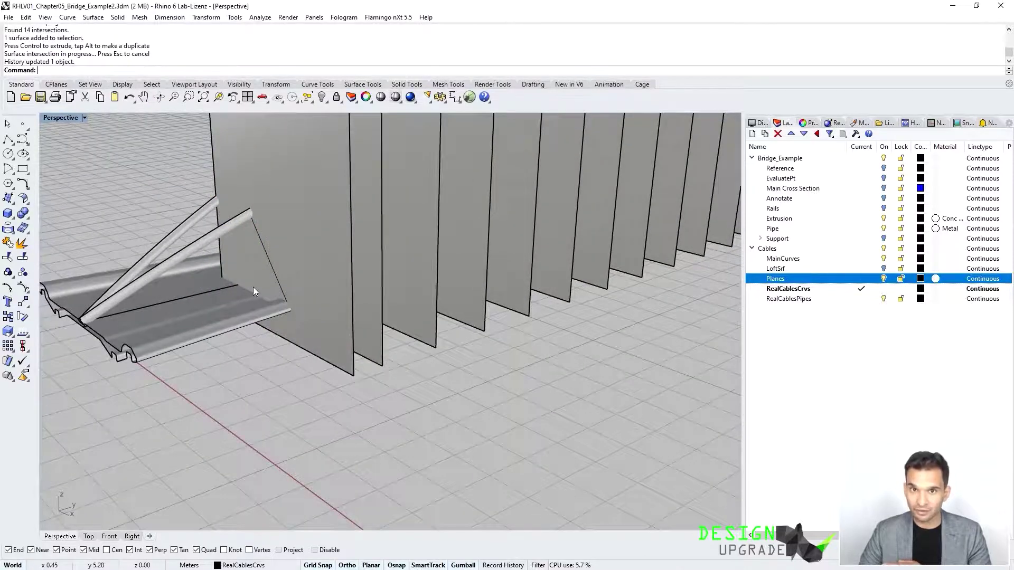
Step: Move the first vertical plane back along Y toward the start of the bridge
scroll(256, 291, down, 5)
right_drag(261, 294, 247, 333)
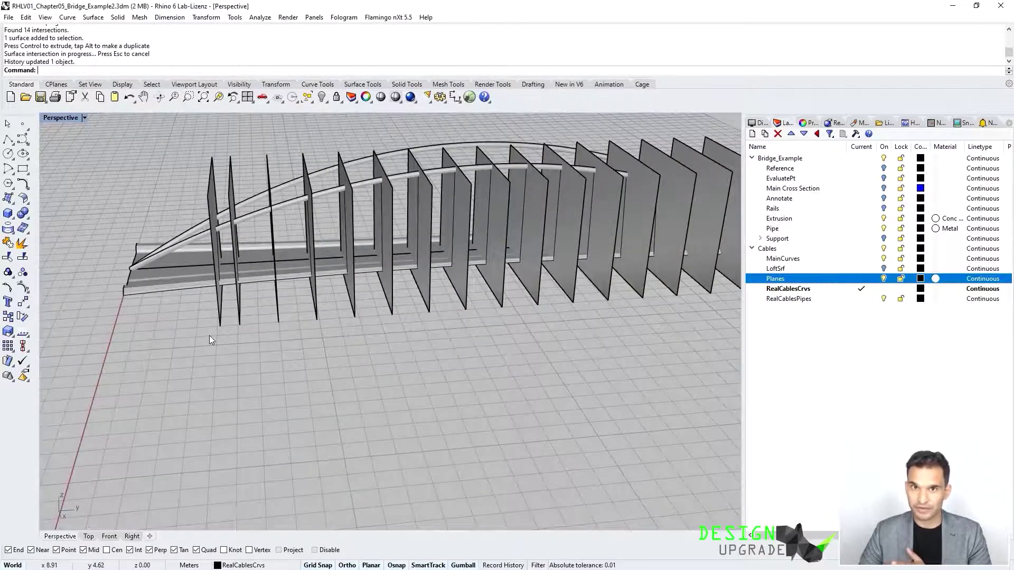
scroll(210, 339, up, 4)
click(236, 308)
drag(261, 179, 241, 326)
right_drag(241, 322, 203, 342)
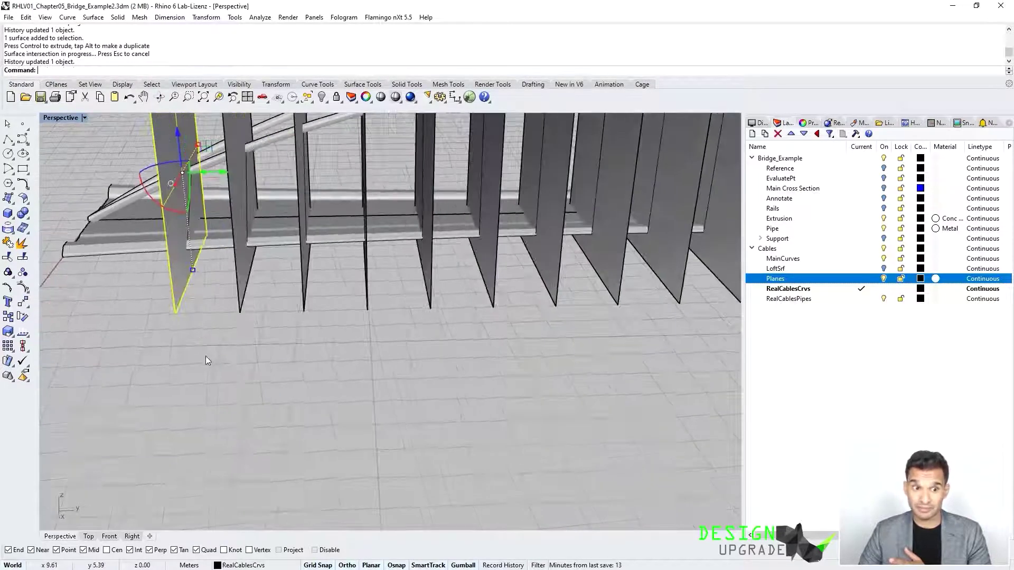
Step: Move the sixth vertical plane along Y toward the seventh plane and deselect it
scroll(279, 410, down, 4)
right_drag(280, 410, 373, 384)
scroll(353, 356, up, 4)
click(352, 356)
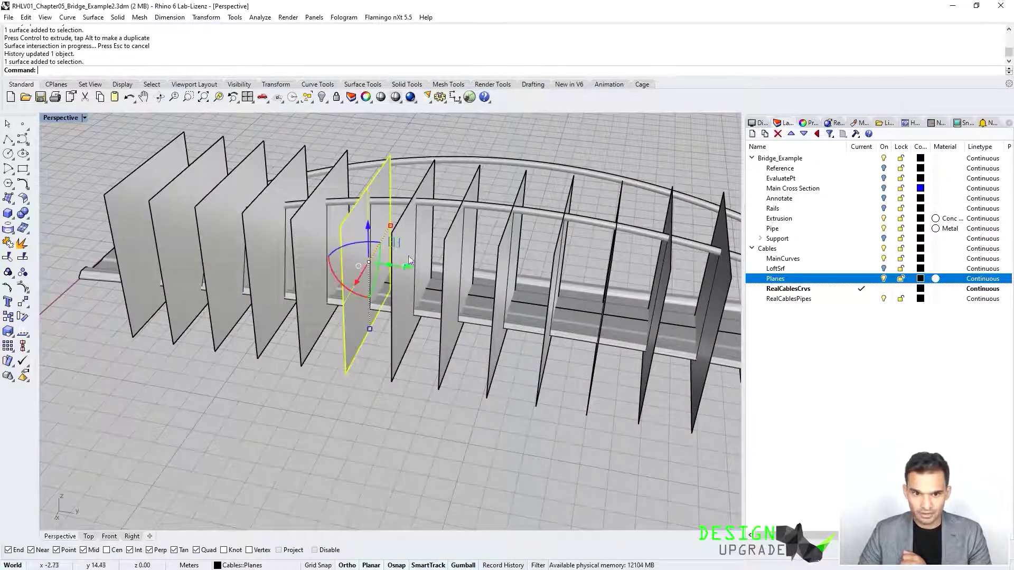
drag(405, 268, 420, 269)
right_drag(327, 364, 369, 359)
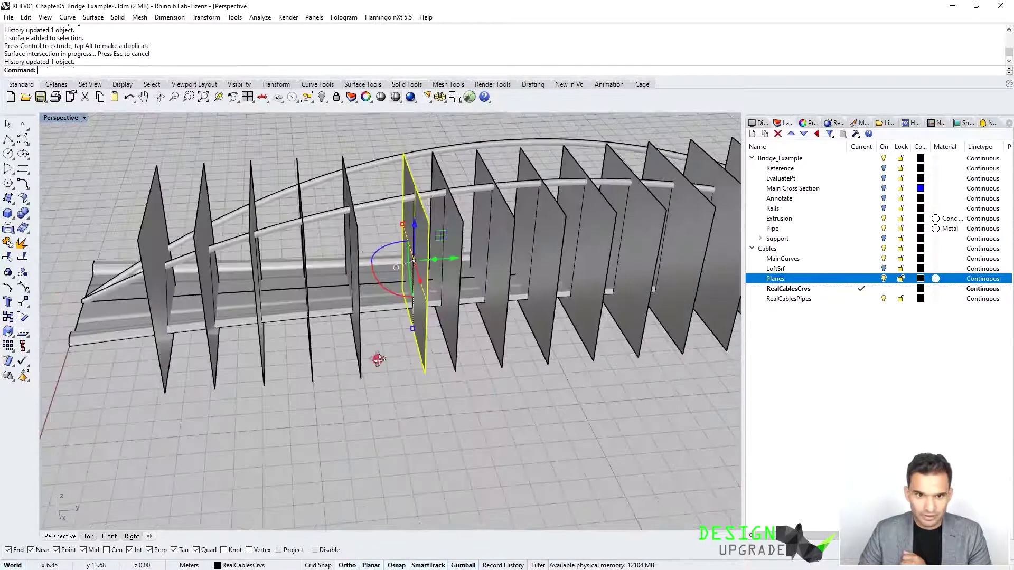
scroll(370, 359, up, 4)
key(Escape)
right_drag(393, 467, 448, 296)
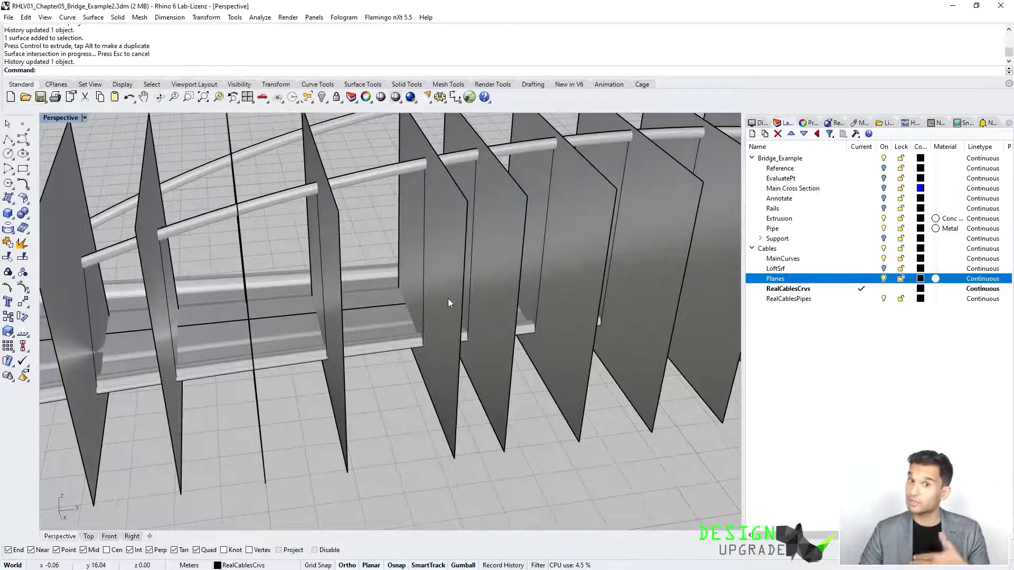
Step: Undo the last move of the sixth vertical plane and deselect it
click(451, 270)
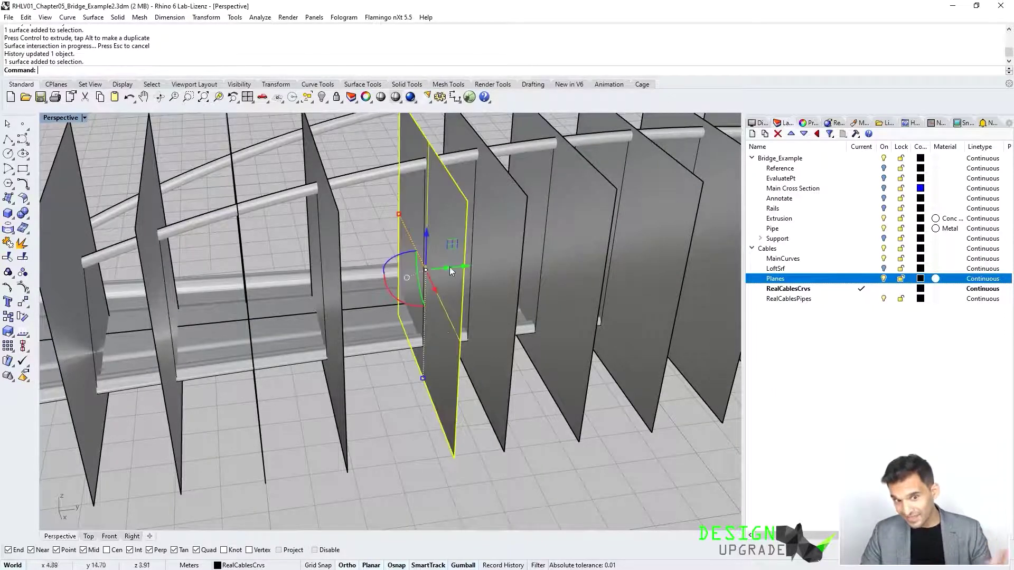
key(ctrl+z)
key(Escape)
scroll(380, 359, down, 5)
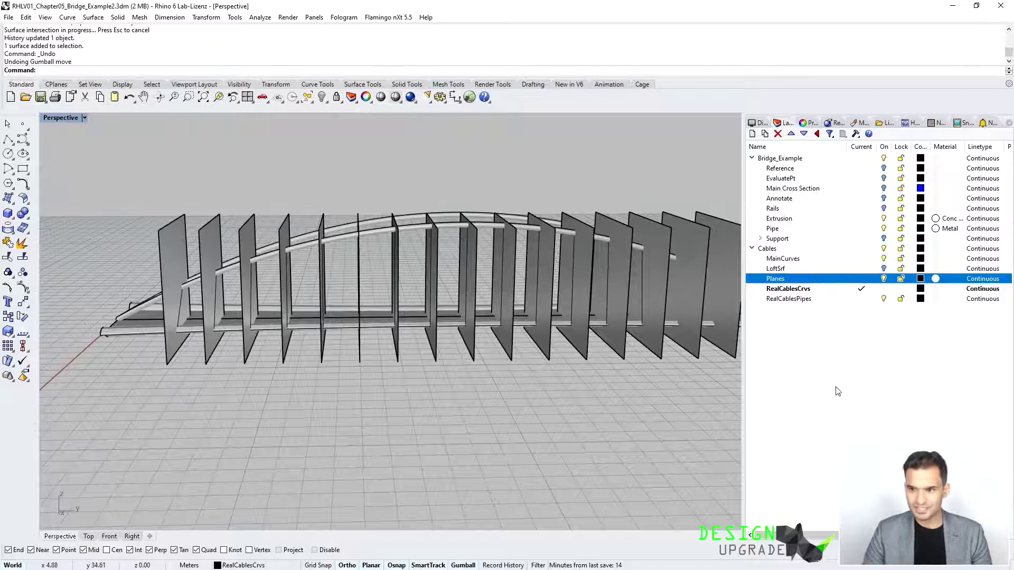
Step: Turn off the Planes layer and look over the cable curves along the whole bridge
click(883, 278)
right_drag(140, 375, 258, 345)
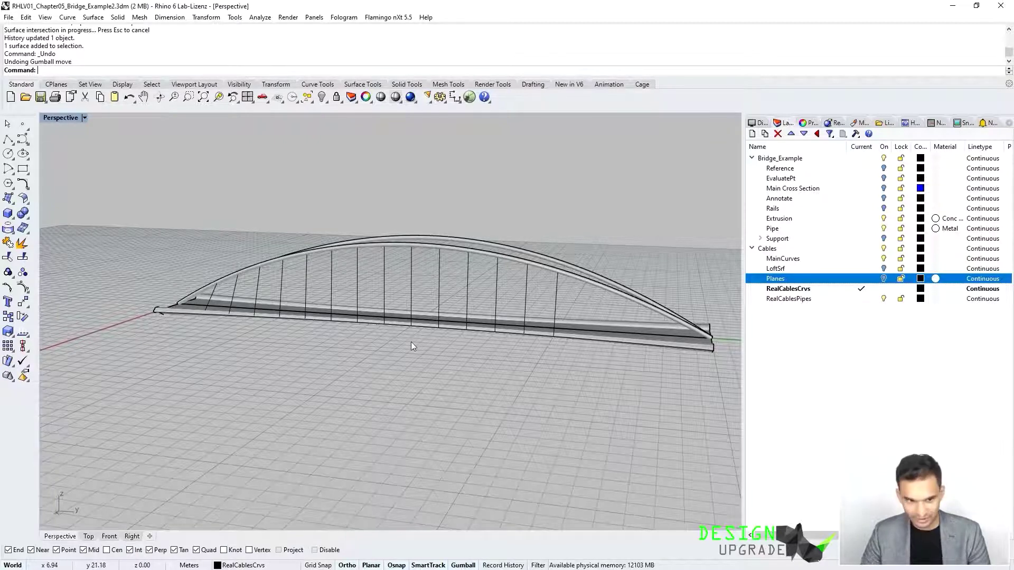
mouse_move(466, 376)
right_down()
mouse_move(482, 413)
mouse_move(489, 383)
mouse_move(477, 385)
right_up()
Step: Step back to the state before the cable curves were made and examine the loft surface between arch and deck
key(ctrl+z)
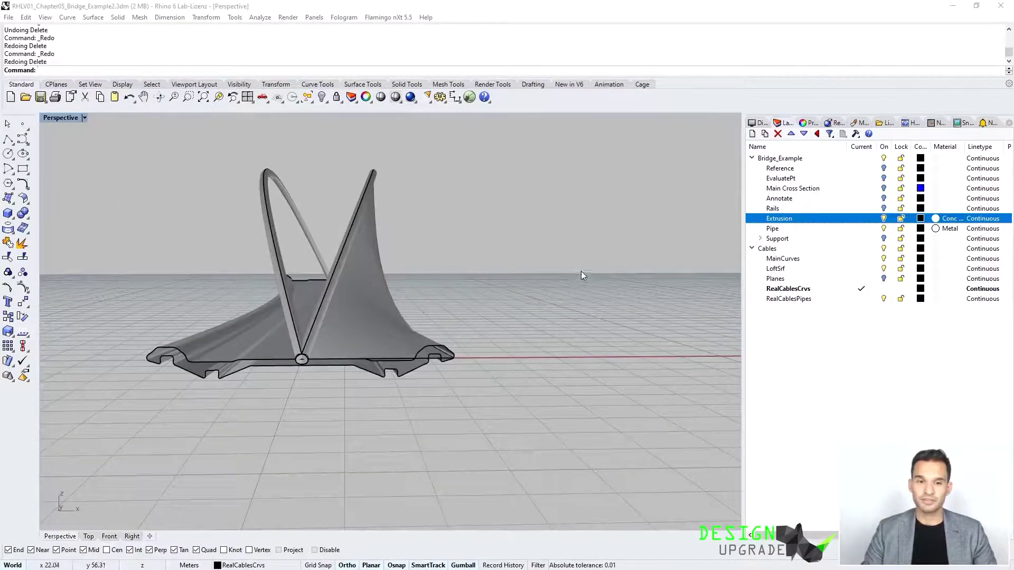
right_drag(581, 274, 557, 232)
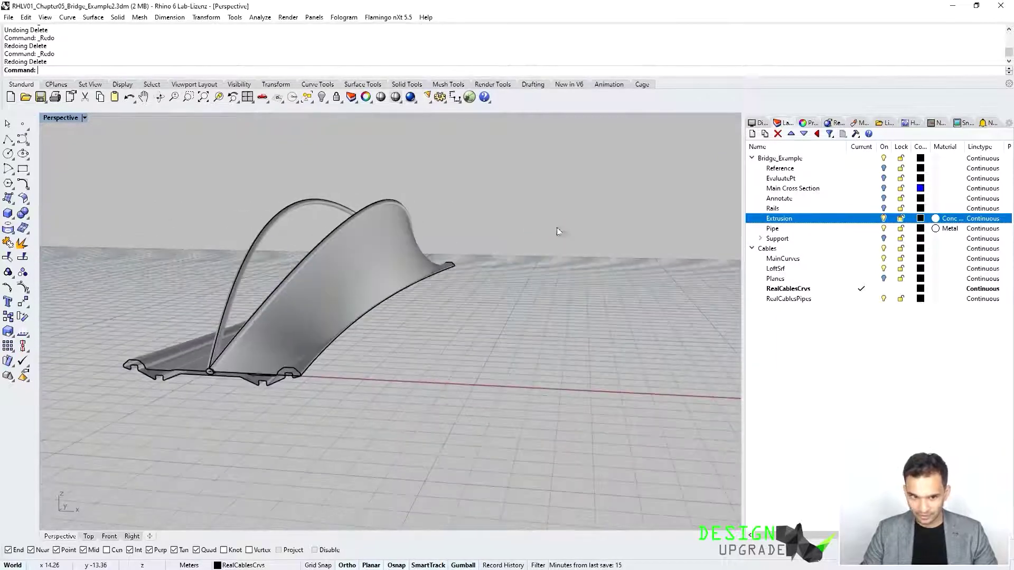
right_drag(312, 293, 373, 271)
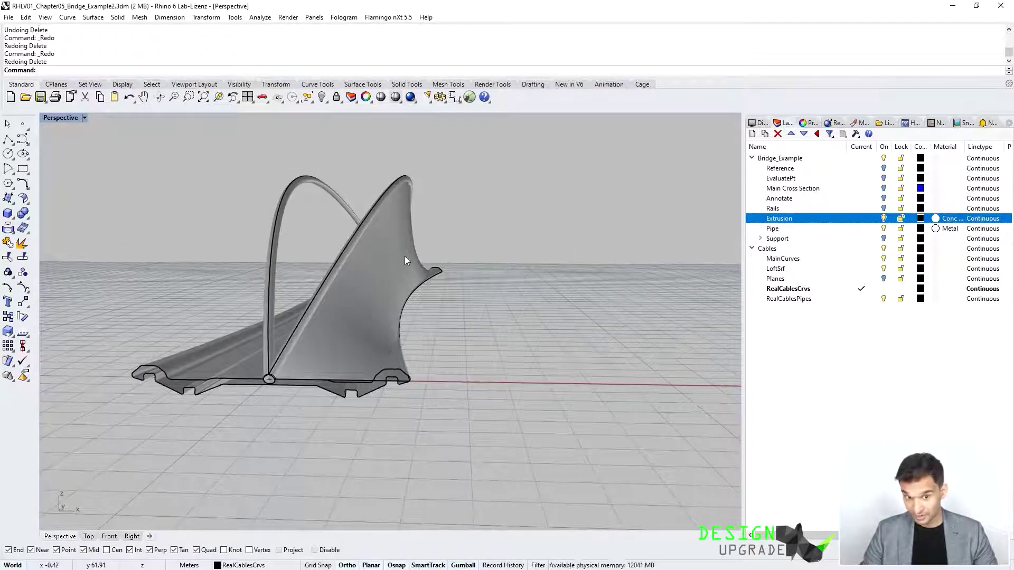
right_drag(477, 296, 470, 358)
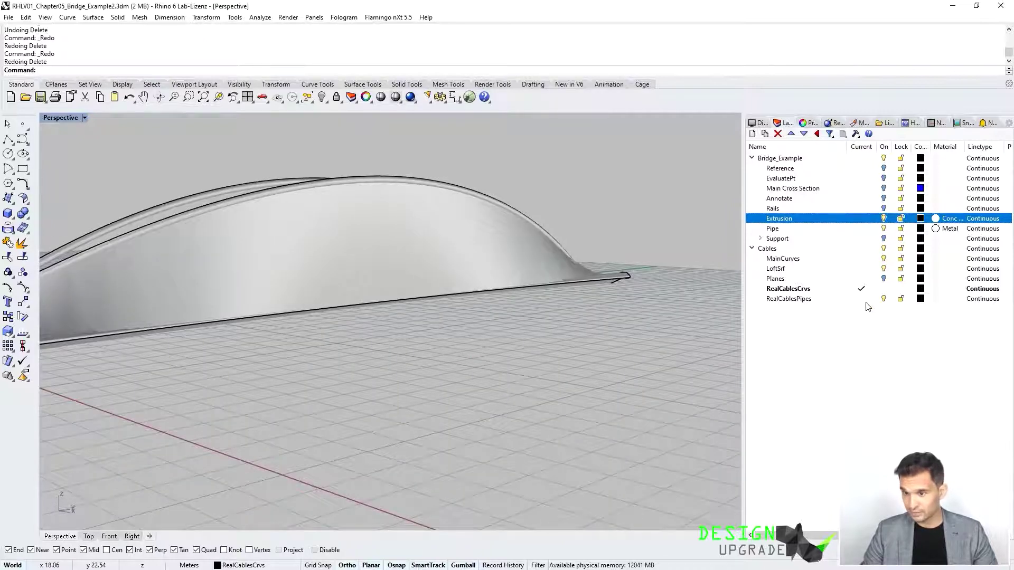
Step: Turn on the Planes layer and delete the first vertical plane at the start of the bridge in the Right view
click(883, 279)
right_drag(535, 369, 467, 352)
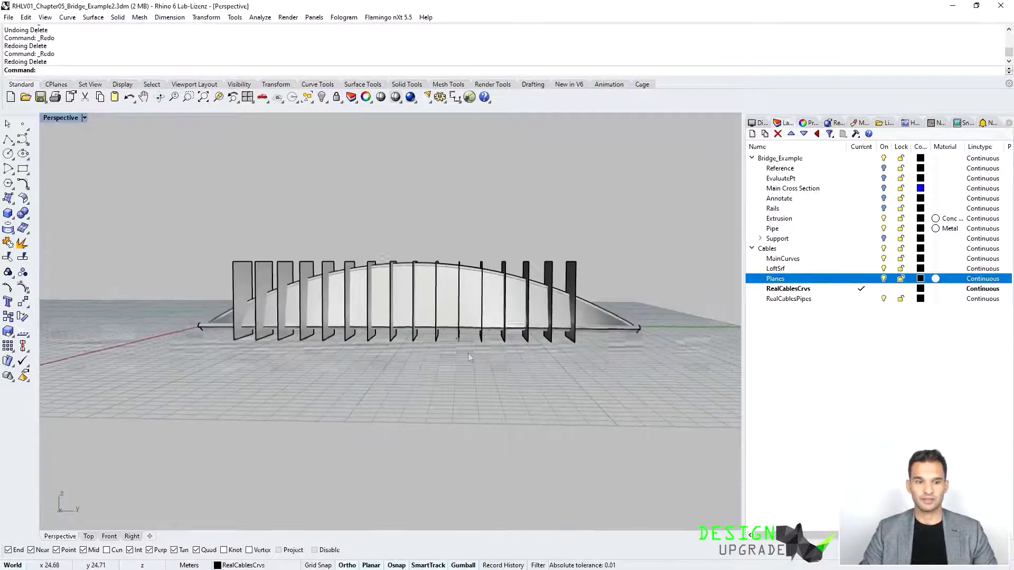
click(131, 536)
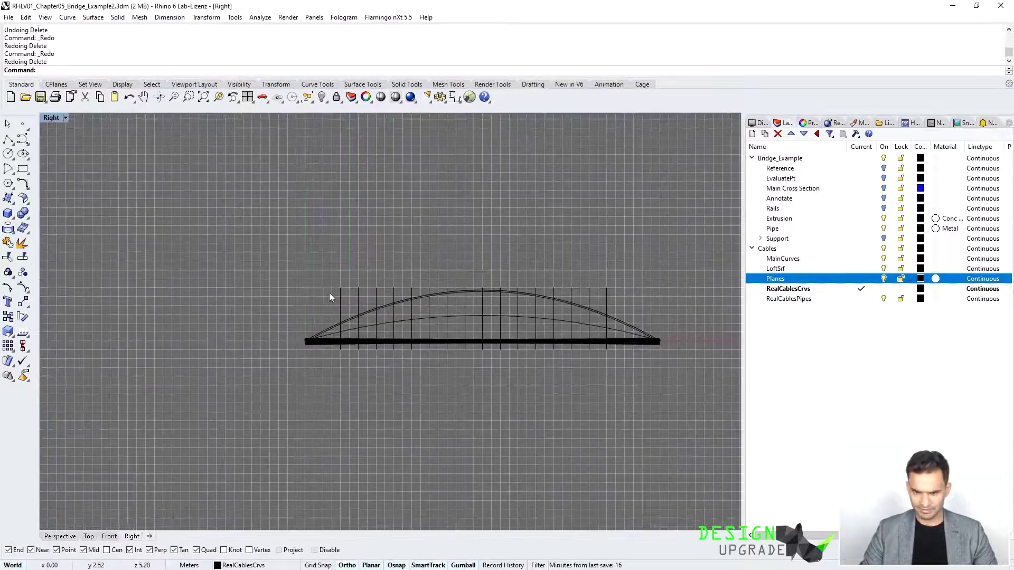
click(341, 293)
key(Delete)
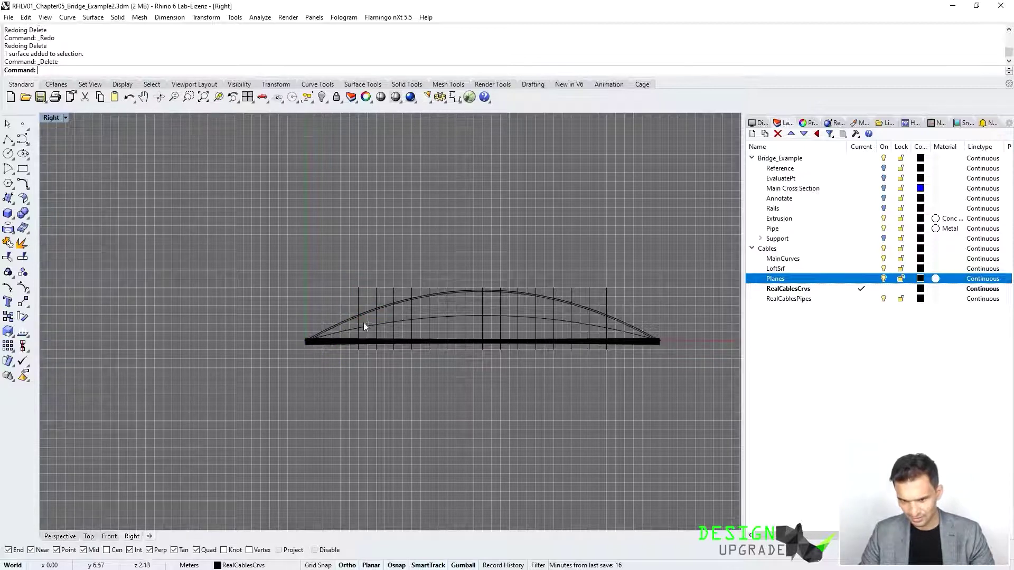
click(58, 536)
right_drag(272, 399, 560, 520)
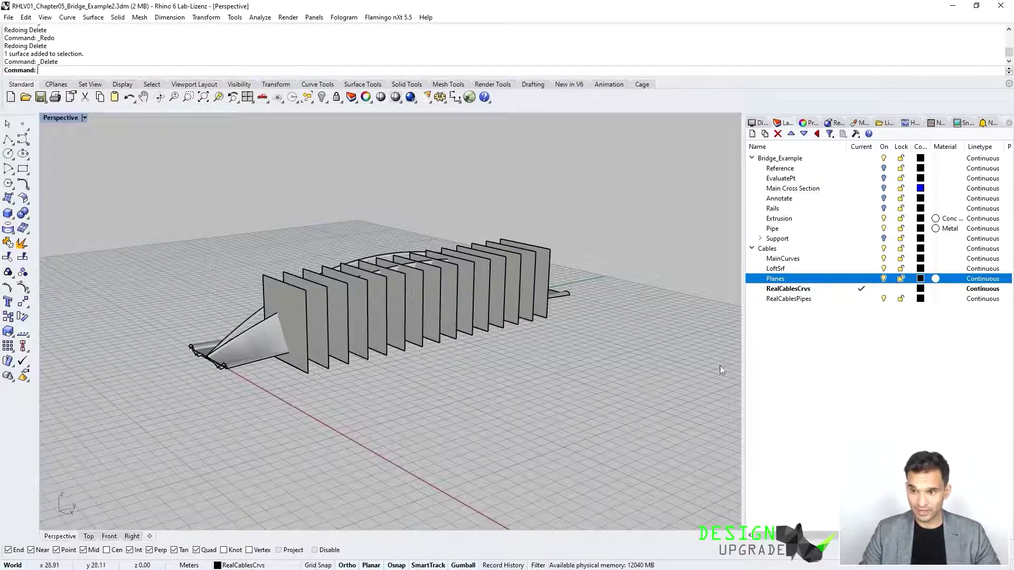
Step: With Record History on and RealCablesCrvs as the current layer, intersect the loft surface with all the vertical planes
click(797, 290)
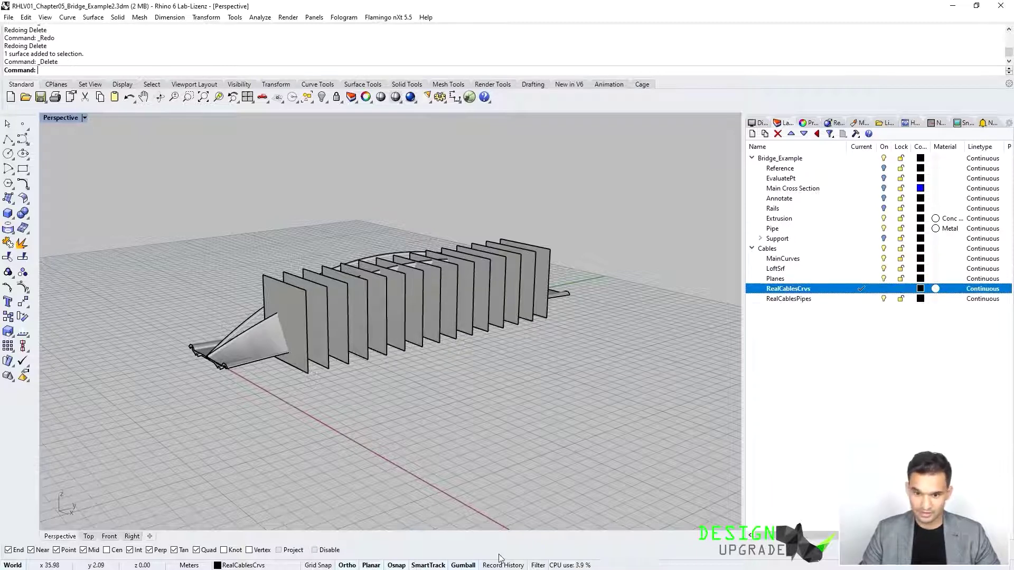
key(Return)
click(259, 337)
right_drag(270, 423, 475, 416)
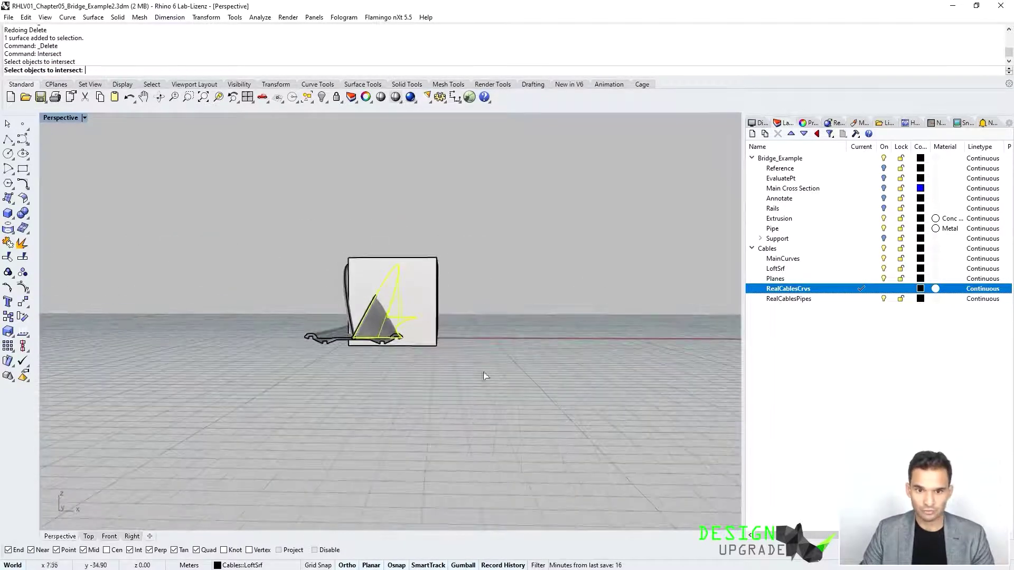
drag(478, 233, 419, 290)
right_drag(420, 289, 388, 387)
key(Return)
right_drag(473, 400, 573, 289)
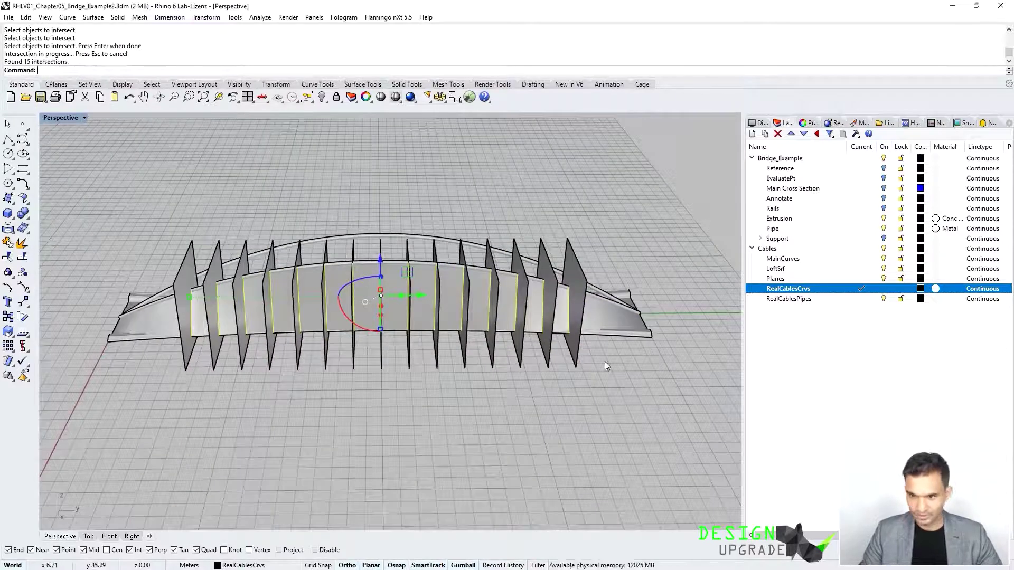
Step: Turn off the LoftSrf layer and check the cable curves with the Planes layer turned off and back on
click(884, 279)
click(883, 269)
right_drag(358, 339, 475, 369)
click(883, 279)
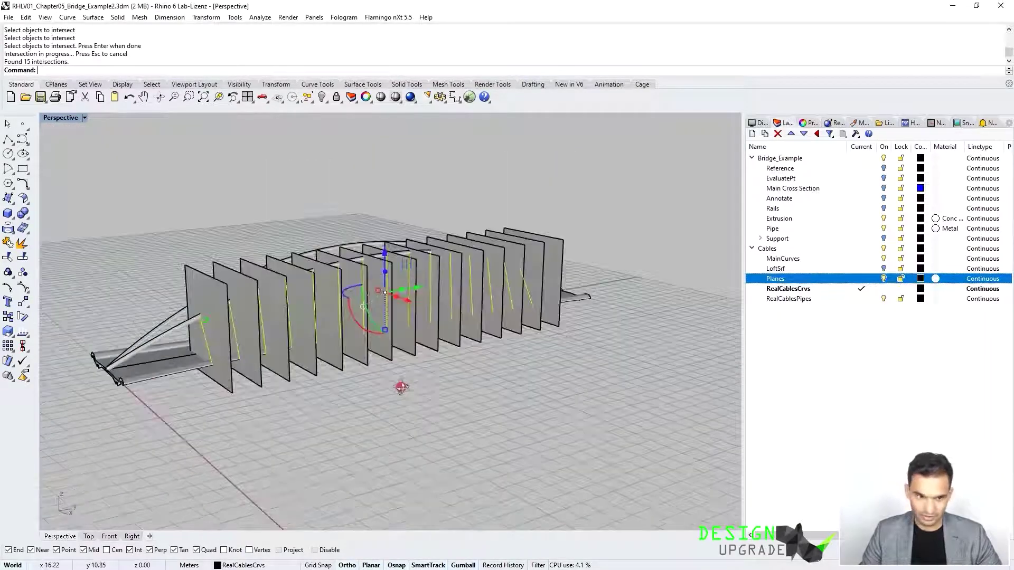
Step: Move the last vertical plane along Y toward its neighbour and back toward the bridge end
scroll(528, 410, up, 5)
scroll(529, 380, down, 3)
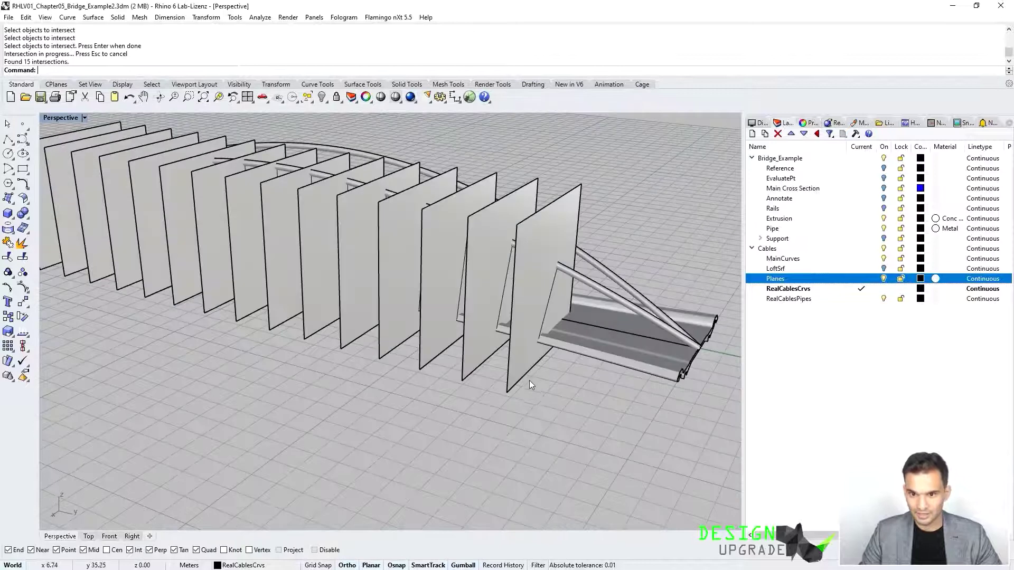
click(530, 364)
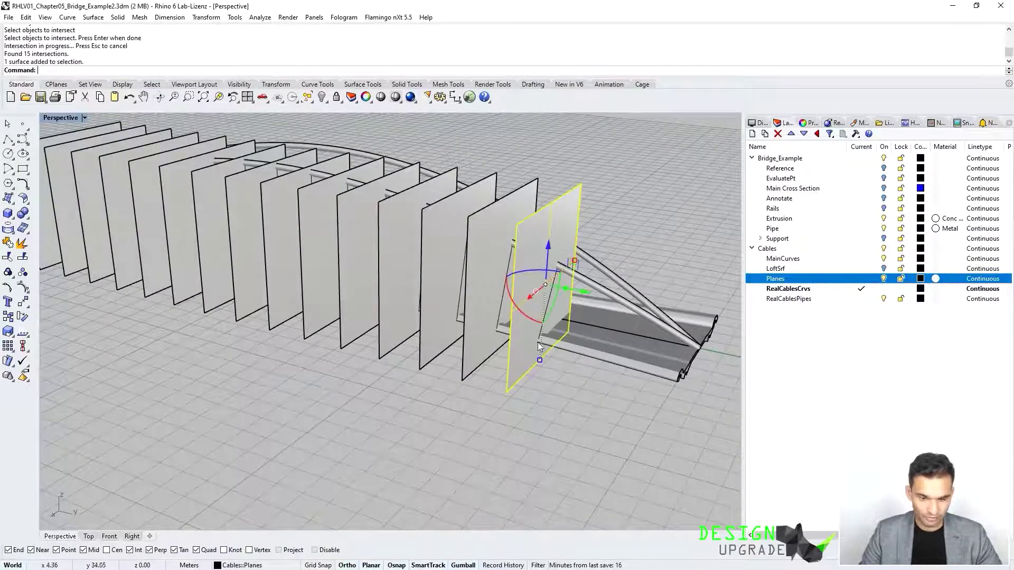
drag(592, 297, 576, 303)
right_drag(505, 387, 618, 245)
drag(600, 250, 620, 257)
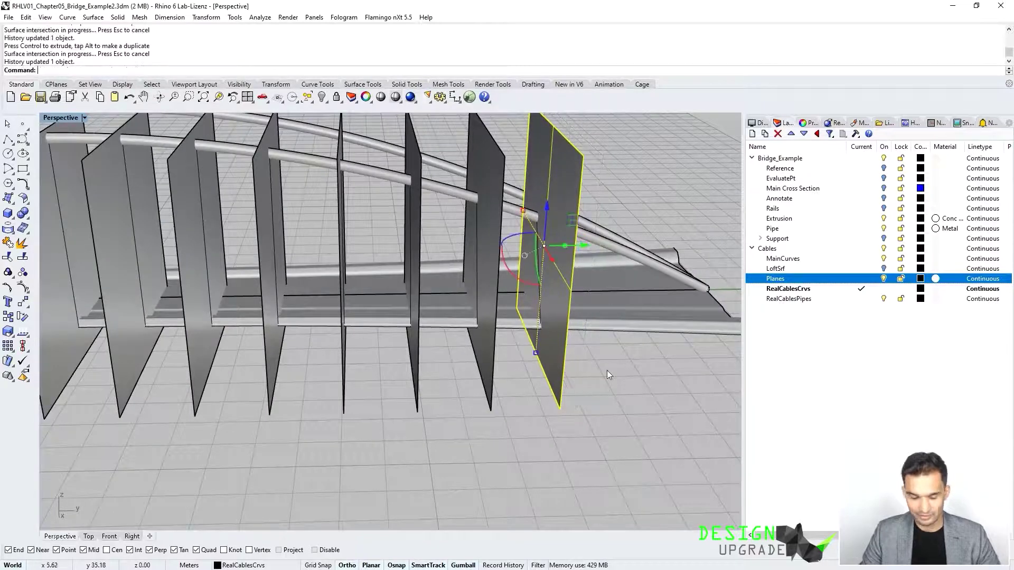
Step: Undo both moves of the last vertical plane and clear the selection
key(ctrl+z)
key(ctrl+z)
key(Escape)
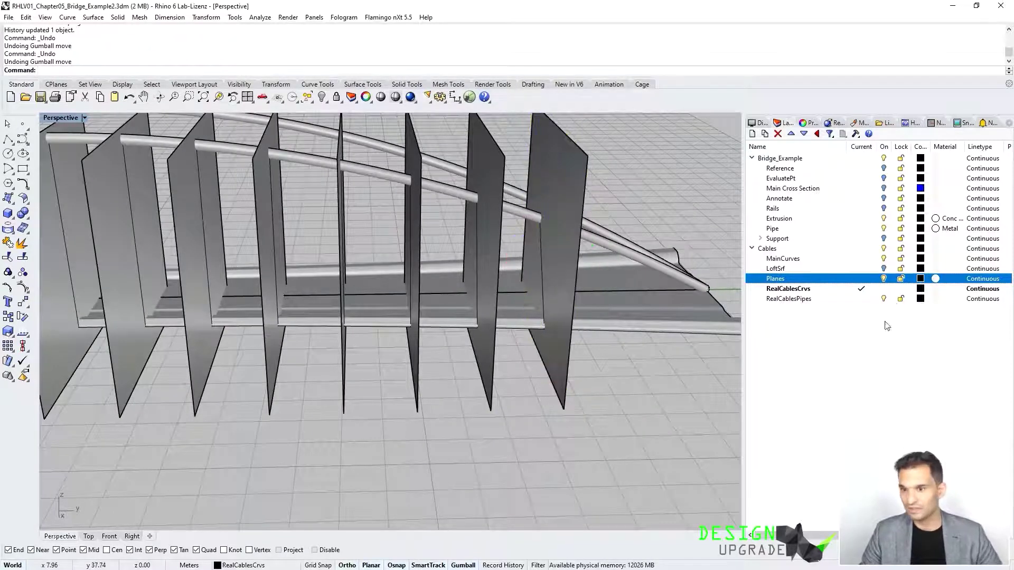
Step: Turn off the Planes layer and view the bridge from its end
click(884, 278)
scroll(594, 340, down, 5)
right_drag(594, 340, 662, 267)
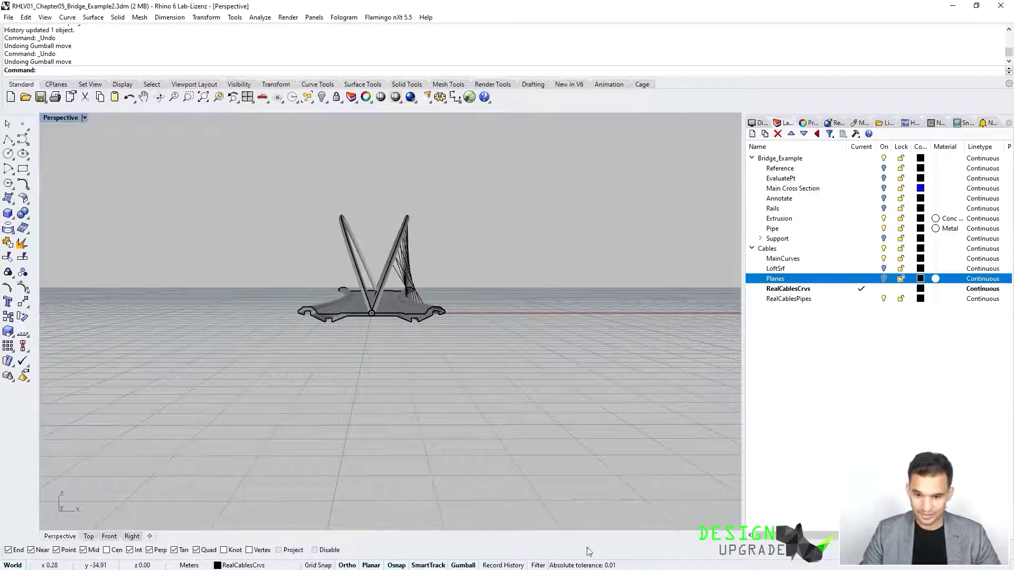
Step: With Record History on, mirror the cable curves to the opposite arch about the deck's centre along Y, keeping the originals
right_drag(432, 263, 426, 261)
drag(425, 261, 399, 286)
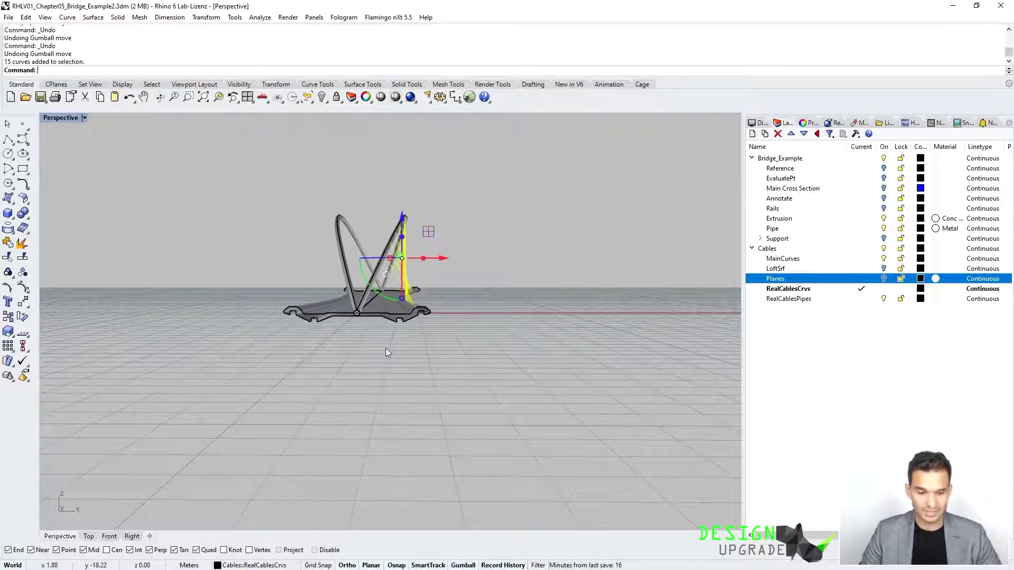
text(Mirror)
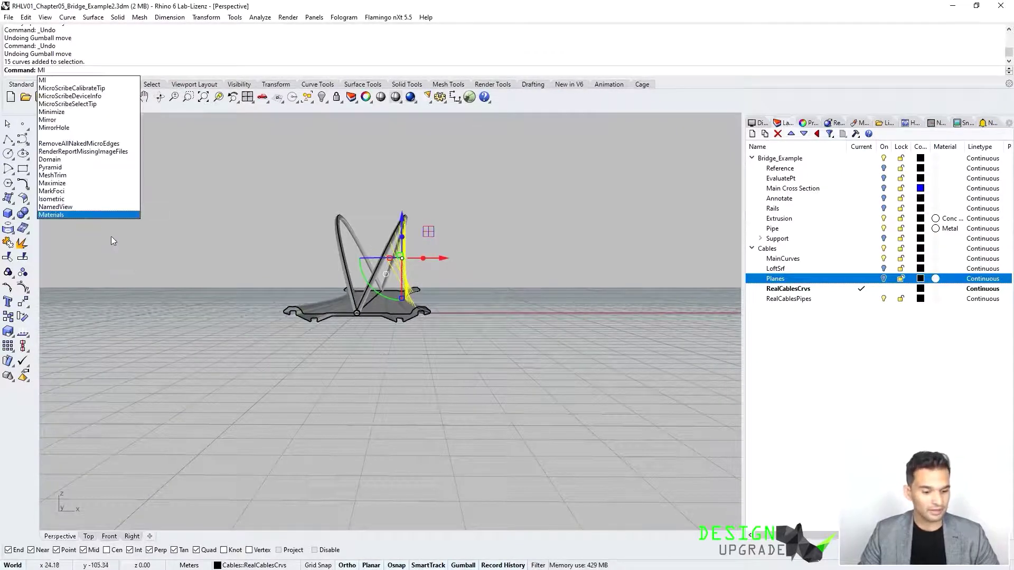
key(Return)
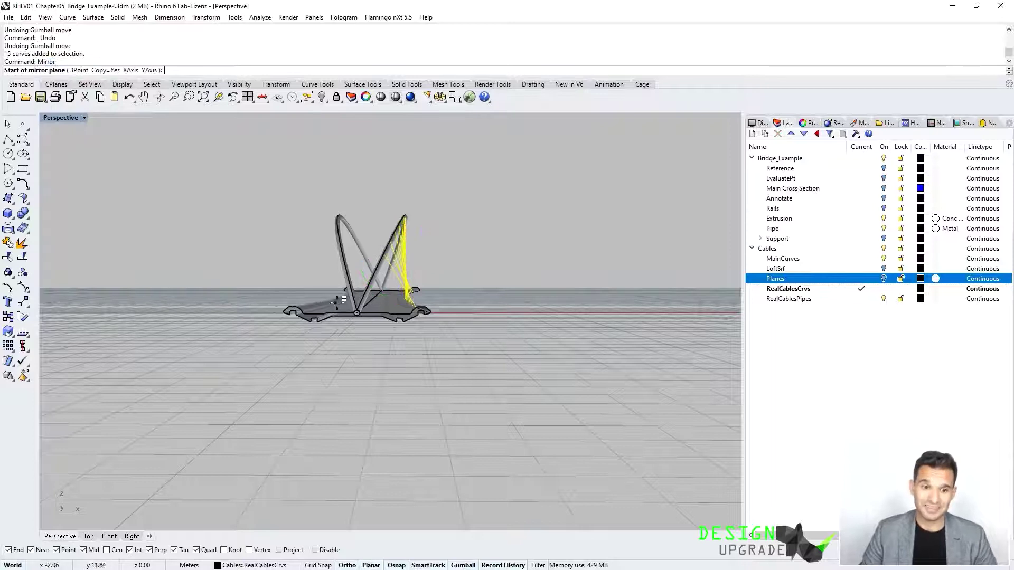
scroll(345, 307, up, 5)
click(394, 334)
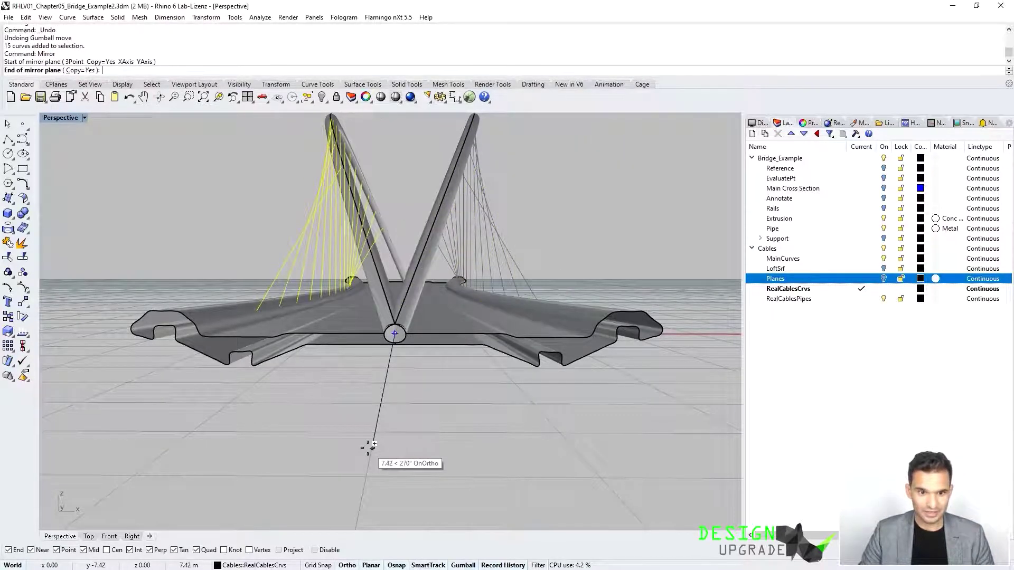
click(367, 447)
scroll(426, 402, down, 5)
mouse_move(435, 414)
right_down()
mouse_move(208, 398)
mouse_move(124, 406)
mouse_move(430, 406)
right_up()
Step: Select all objects on the RealCablesCrvs layer and make RealCablesPipes the current layer
click(803, 288)
right_click(804, 289)
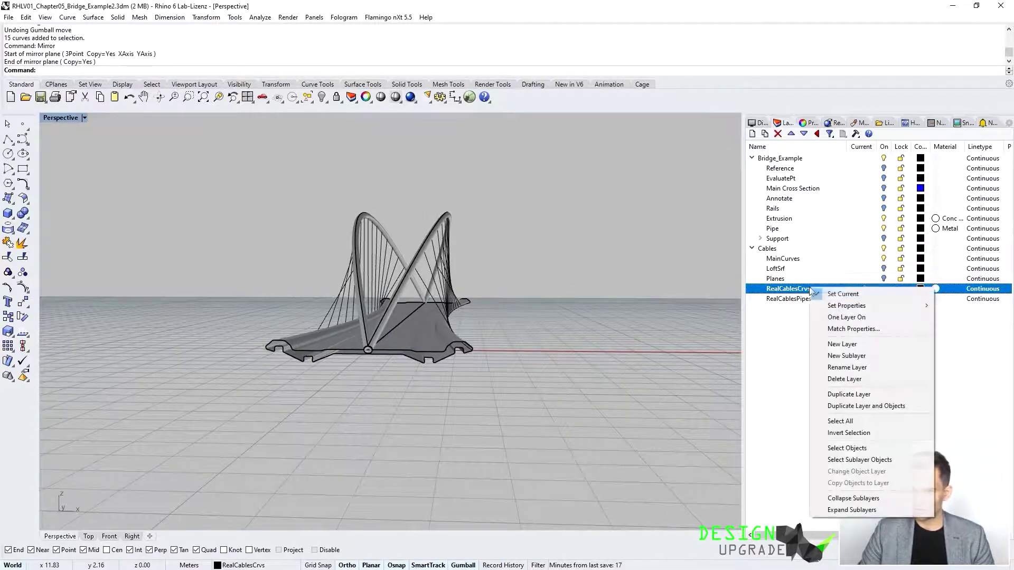
click(837, 447)
click(859, 299)
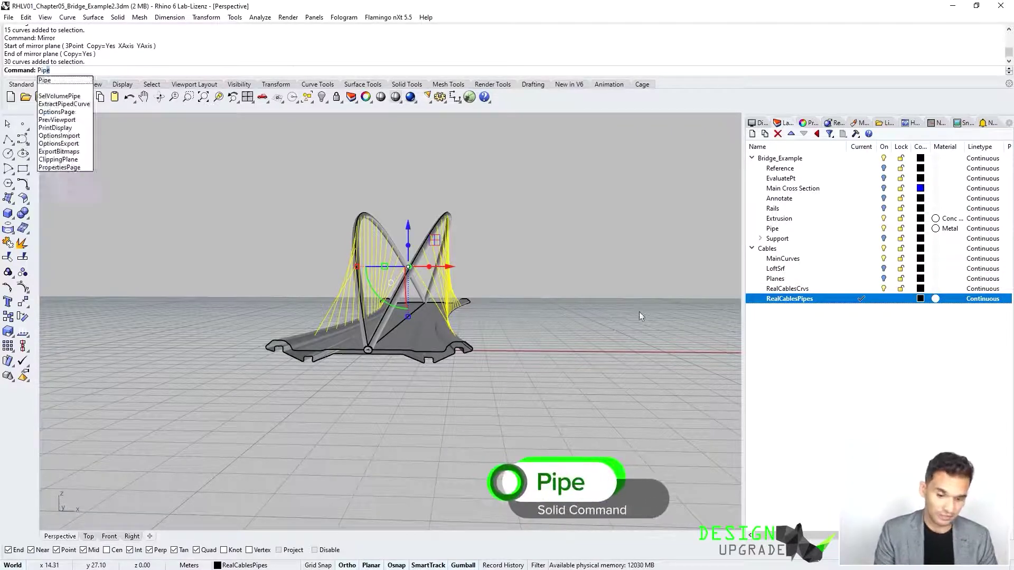
Step: Try piping the selected cable curves with a radius of 0.02 and flat caps, inspect the thickness and undo it
text(Pipe)
key(Return)
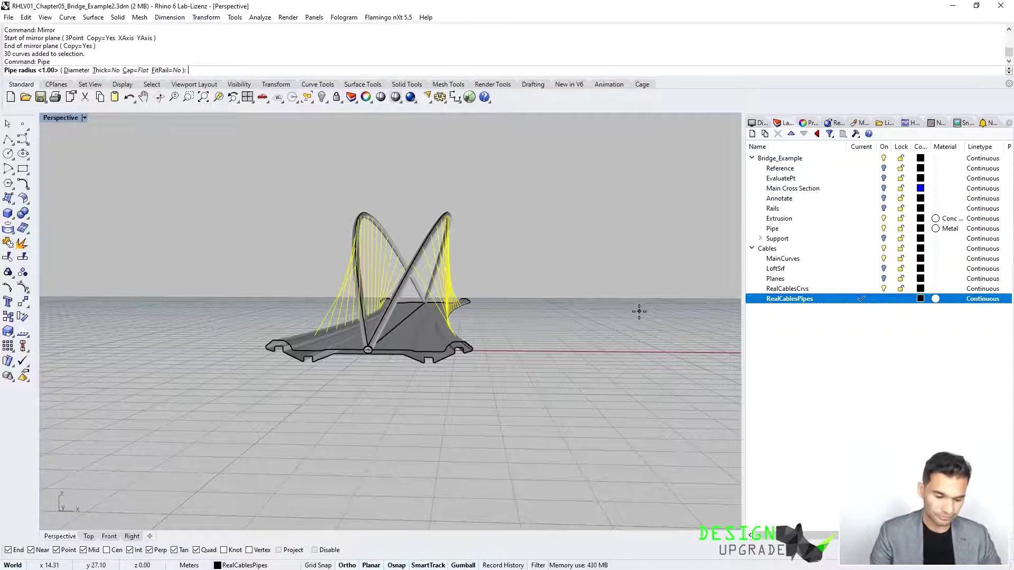
text(0.02)
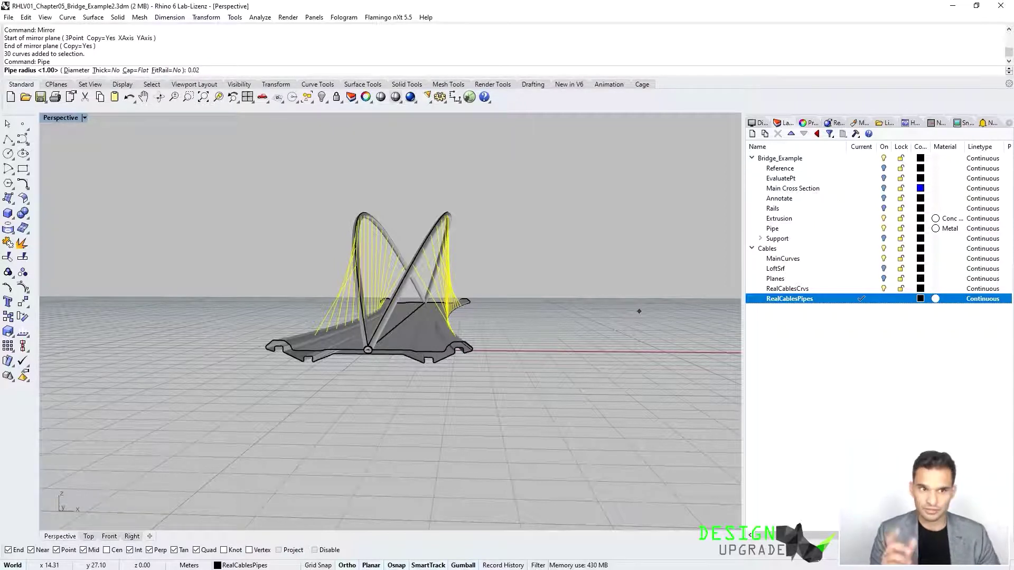
key(Return)
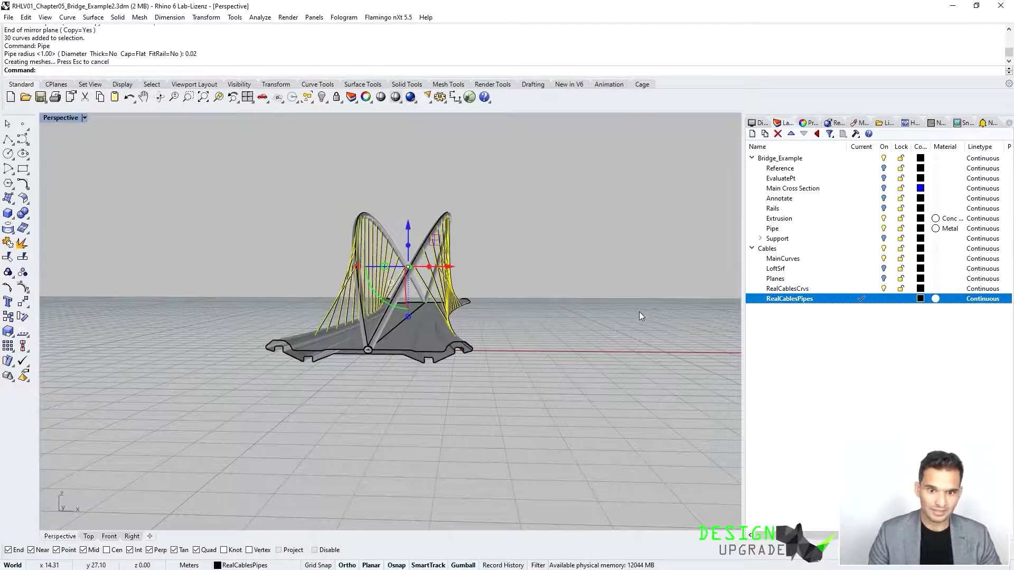
scroll(432, 311, up, 8)
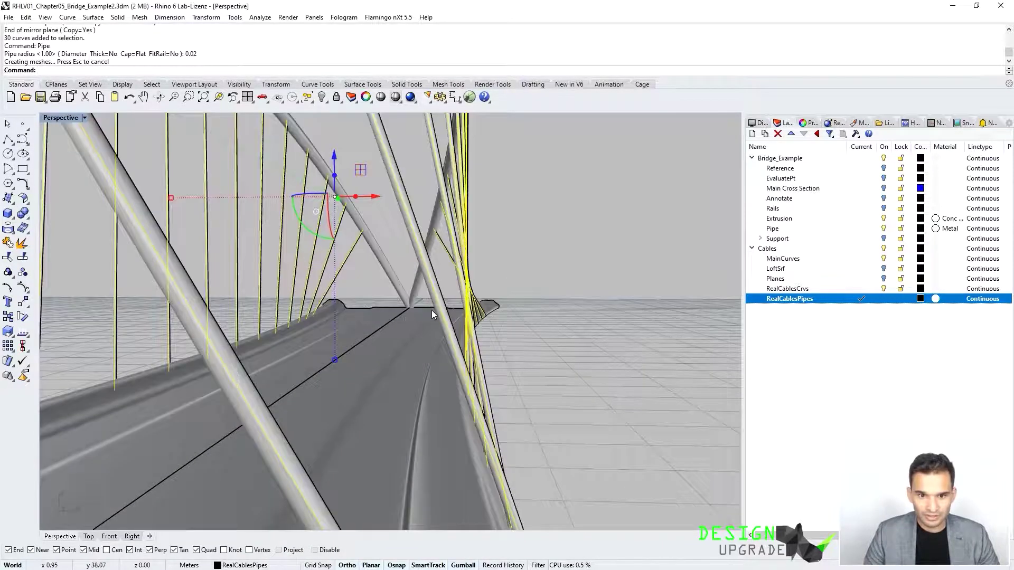
scroll(432, 309, down, 8)
key(ctrl+z)
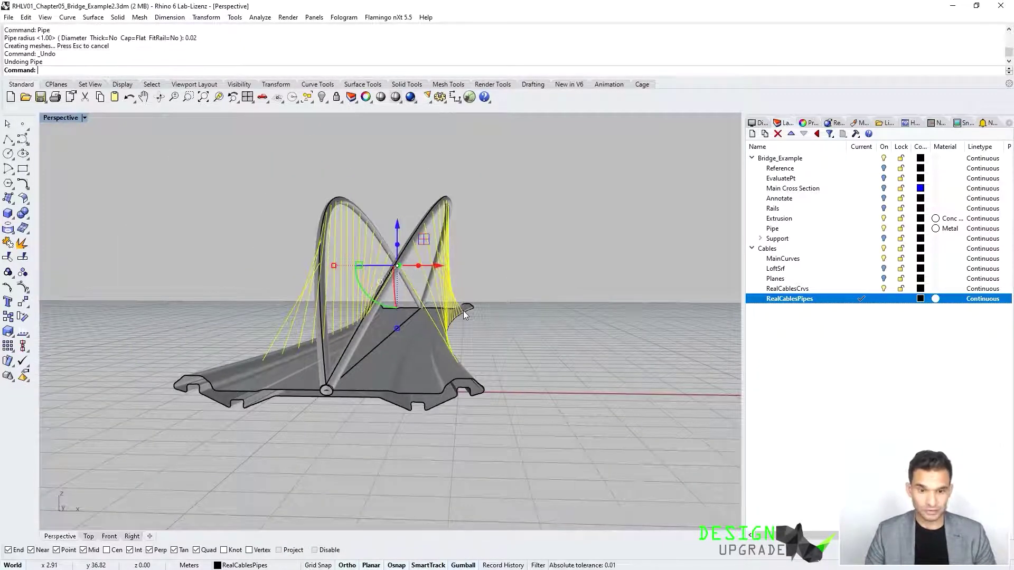
Step: Pipe the selected cable curves with a radius of 0.01 and flat caps, and inspect their thickness
text(Pipe)
key(Return)
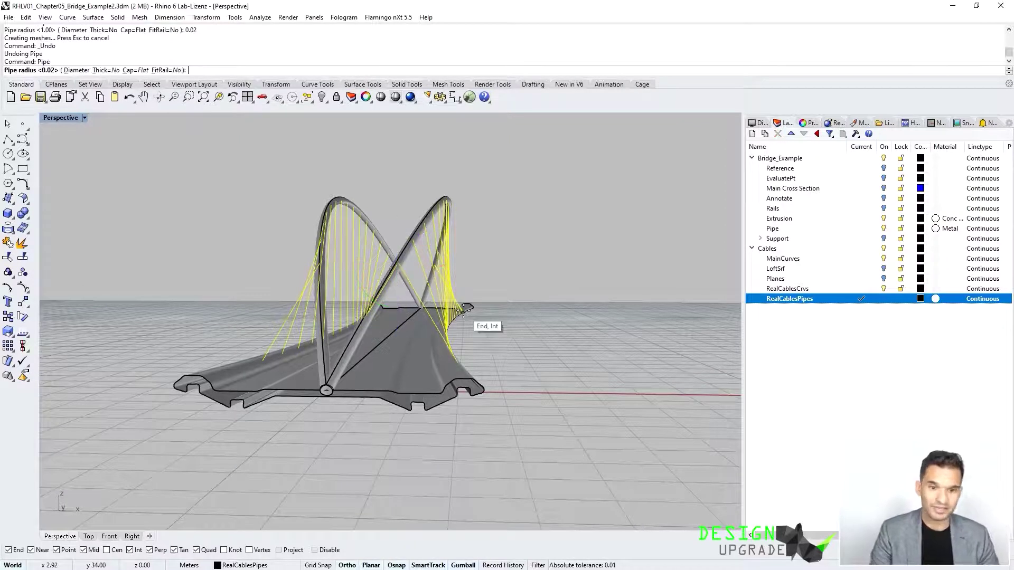
text(0.01)
key(Return)
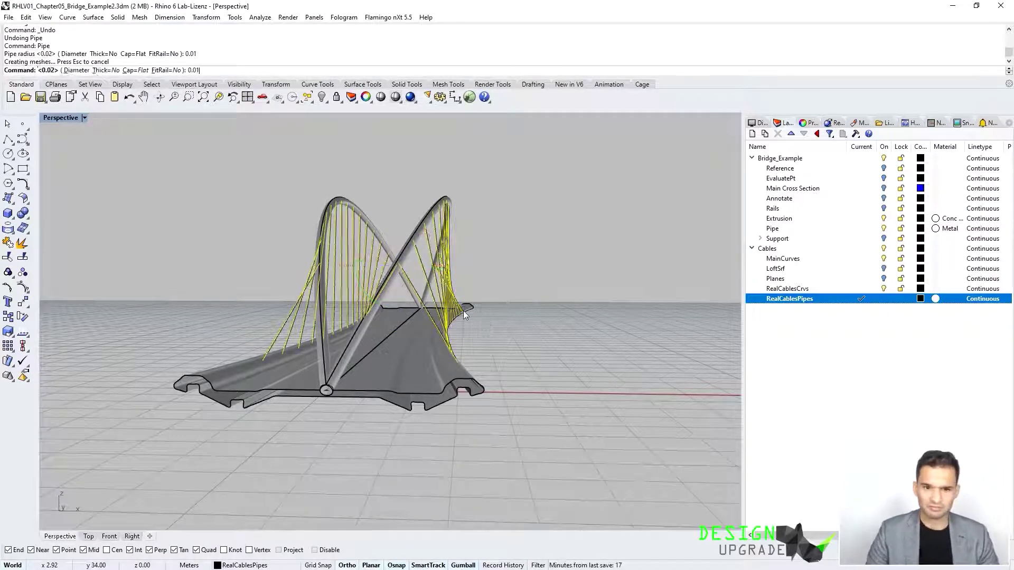
scroll(464, 311, up, 5)
scroll(426, 312, down, 3)
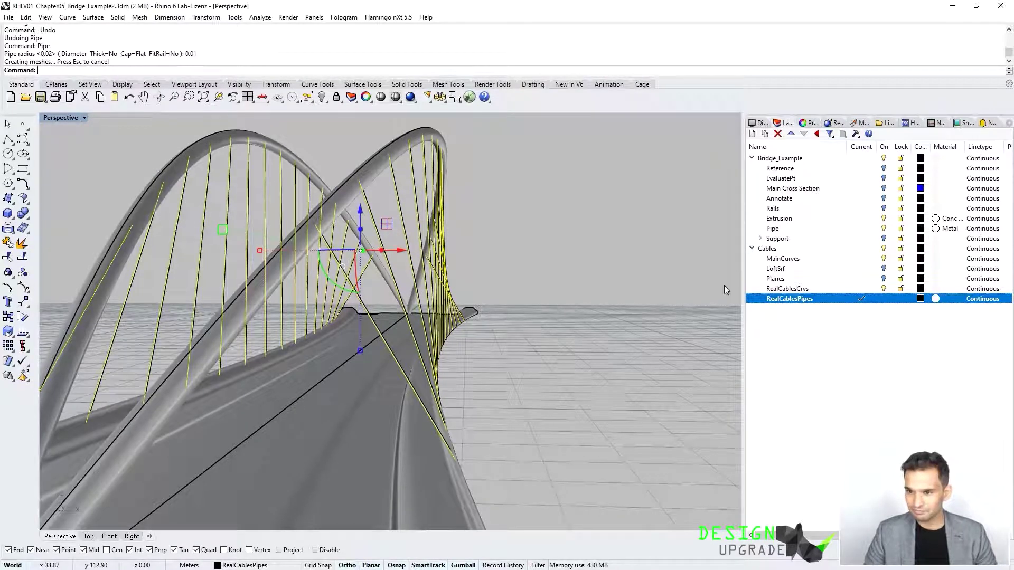
Step: Turn off the RealCablesCrvs layer and turn on the Support layer to show the whole bridge
click(883, 288)
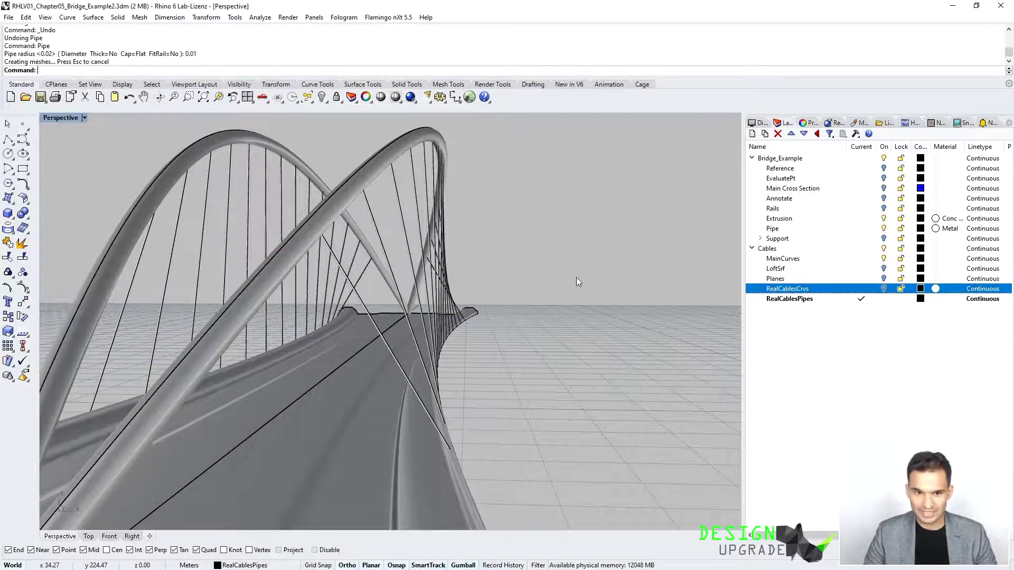
scroll(565, 278, down, 5)
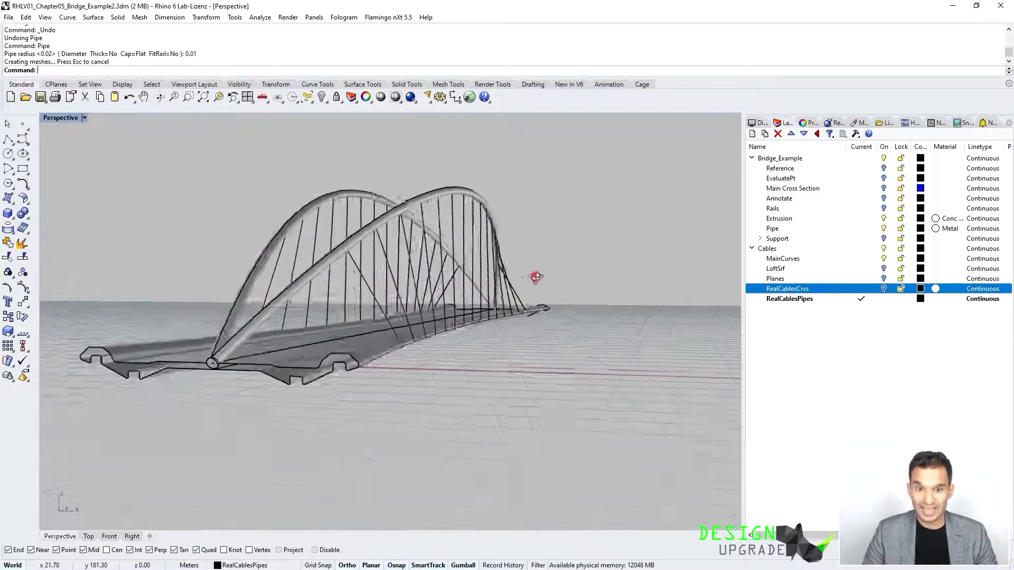
click(883, 239)
scroll(586, 271, down, 3)
right_drag(586, 272, 476, 295)
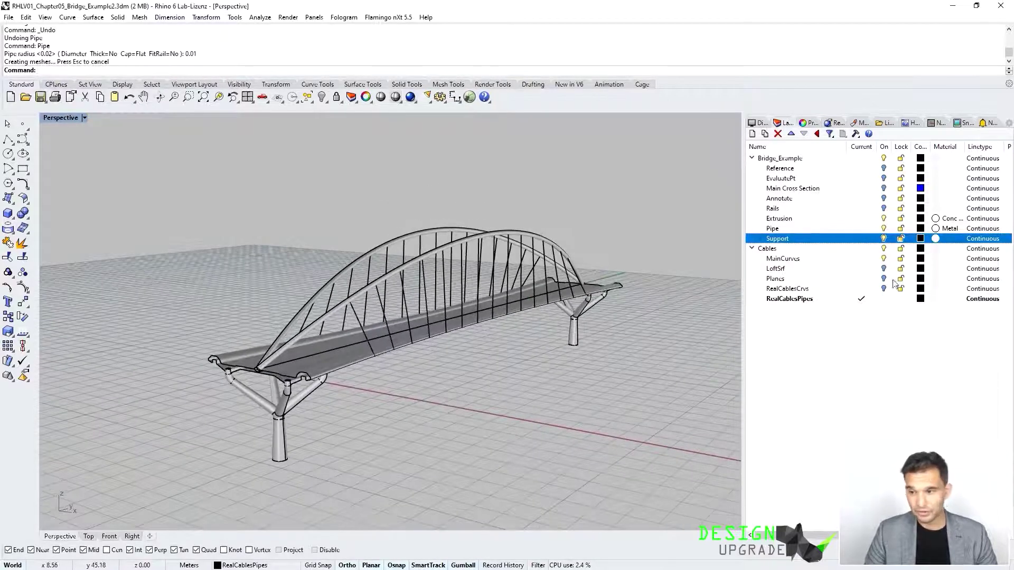
Step: Set the perspective view to Rendered display and examine the bridge's arches and cables from its end
click(84, 118)
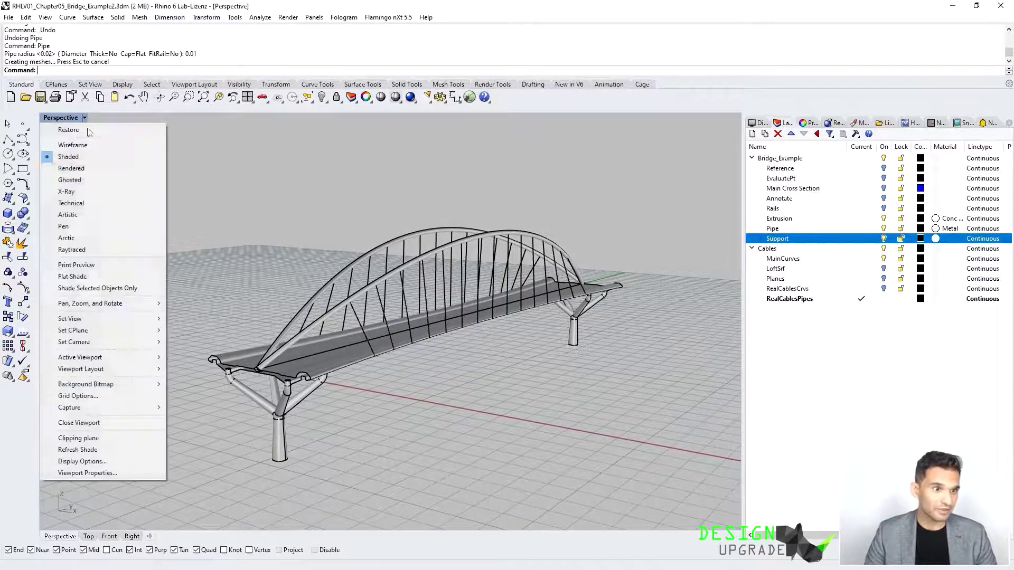
click(72, 168)
right_drag(338, 391, 546, 289)
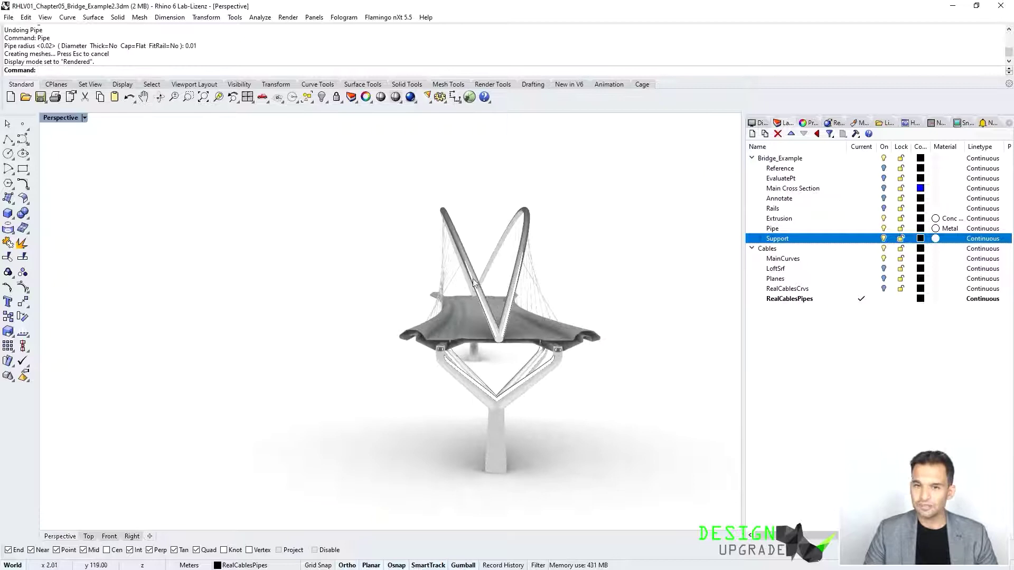
scroll(464, 272, up, 2)
scroll(453, 264, up, 2)
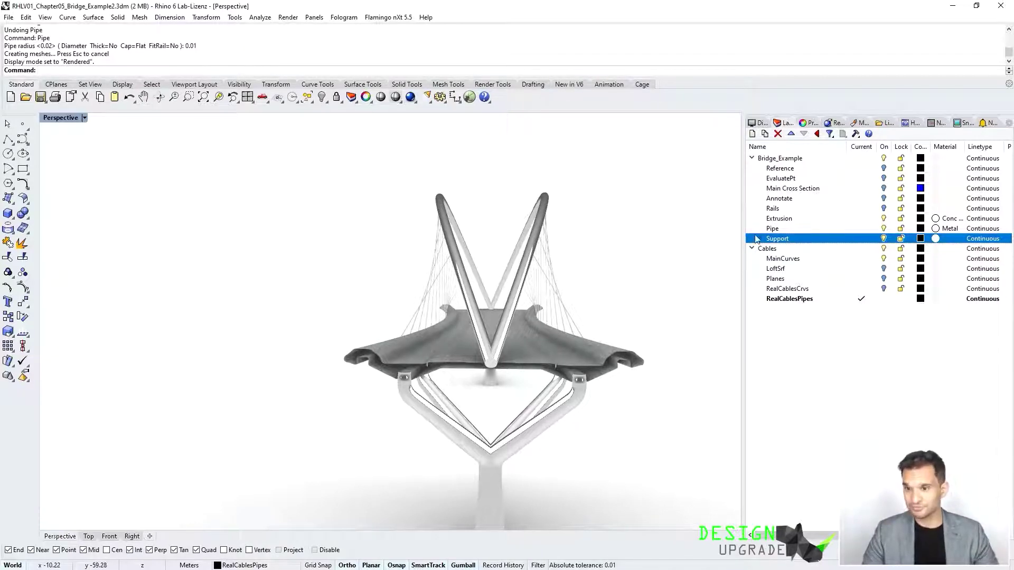
right_drag(489, 241, 475, 201)
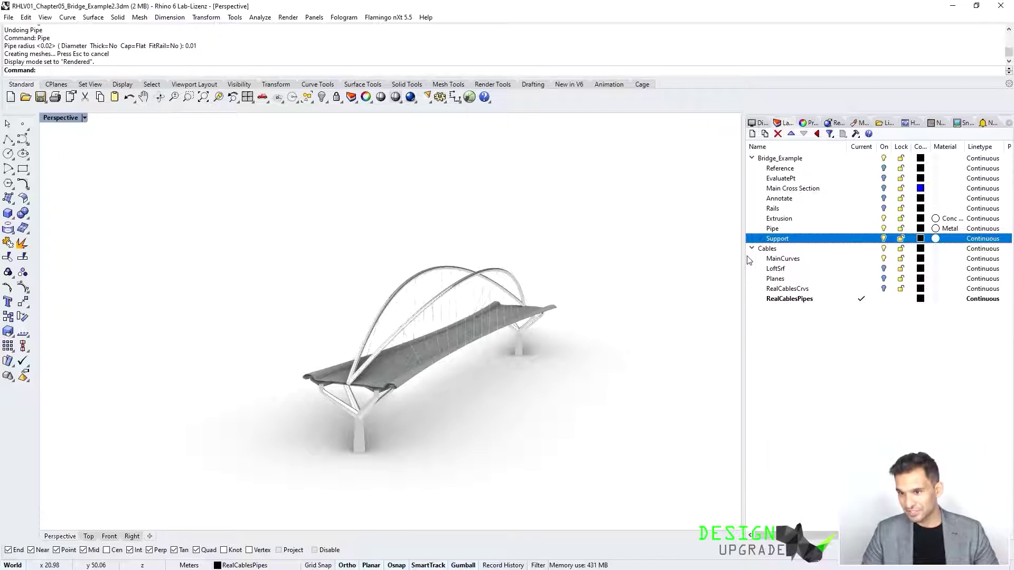
Step: Return the view to Shaded display and turn off the Support, Pipe and Extrusion layers
click(85, 118)
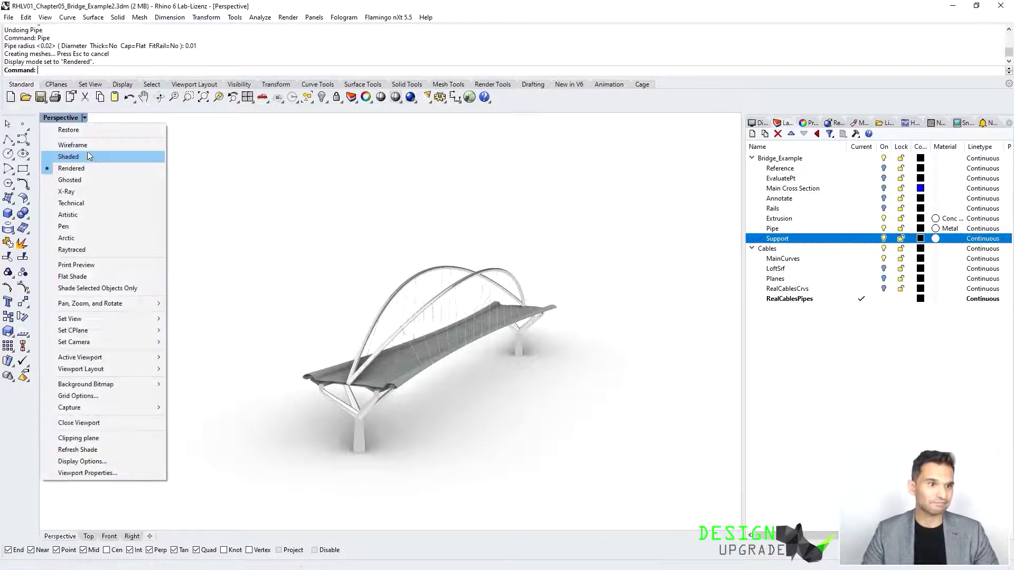
click(87, 152)
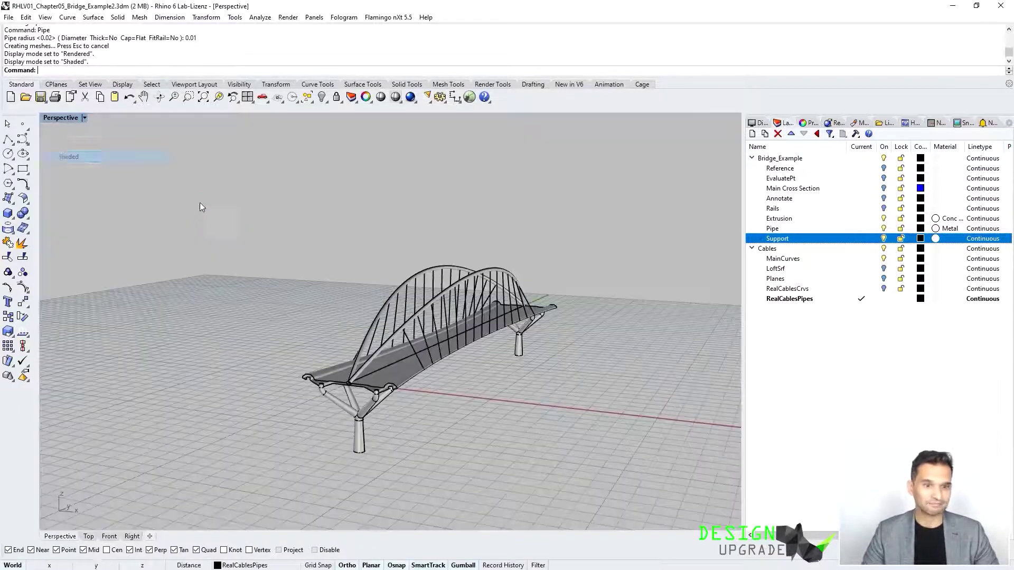
click(883, 259)
click(883, 238)
click(883, 229)
click(883, 218)
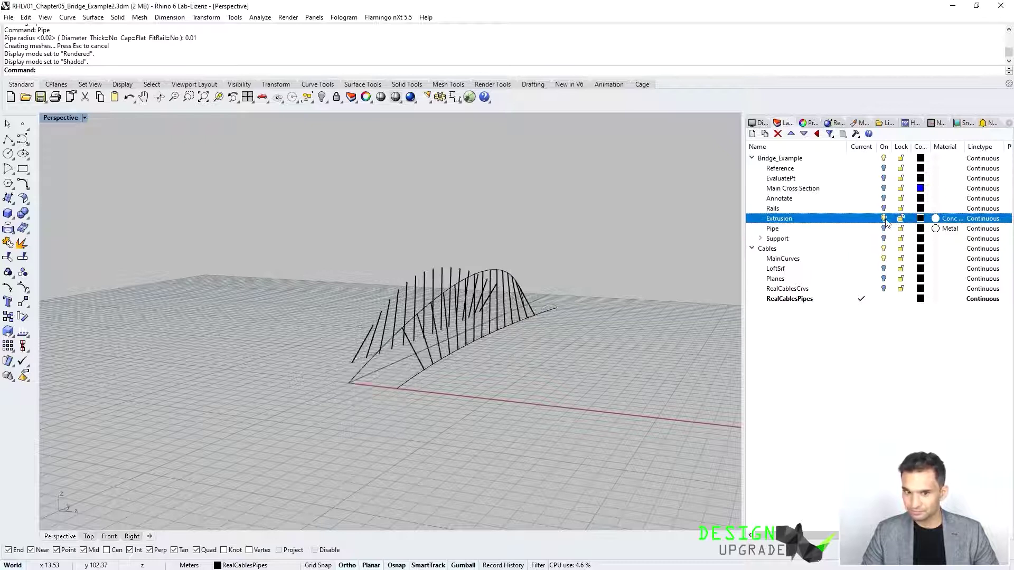
Step: Make MainCurves the current layer and turn off the RealCablesPipes layer, leaving only the main curves in view
click(861, 259)
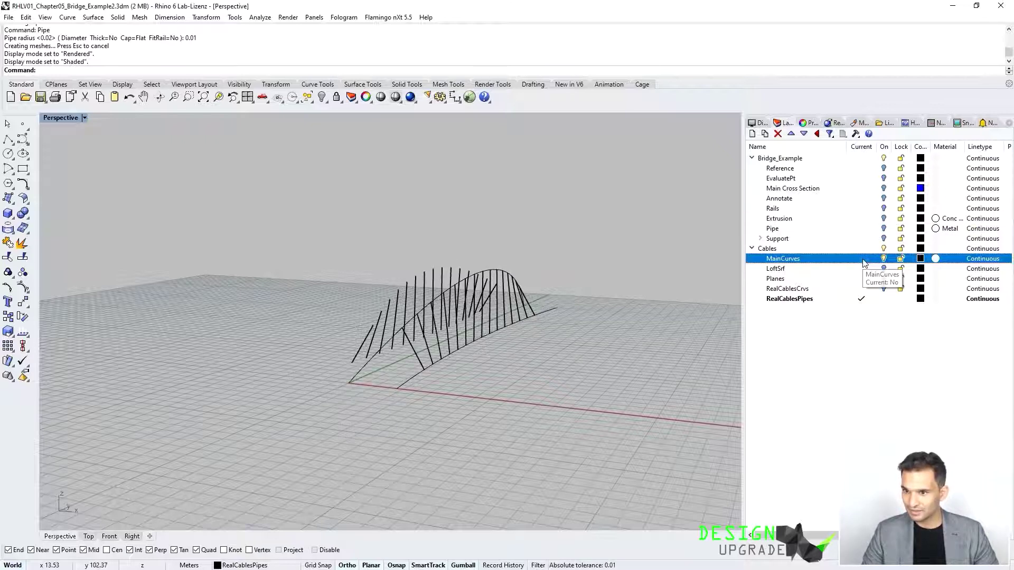
click(883, 299)
right_drag(624, 315, 483, 290)
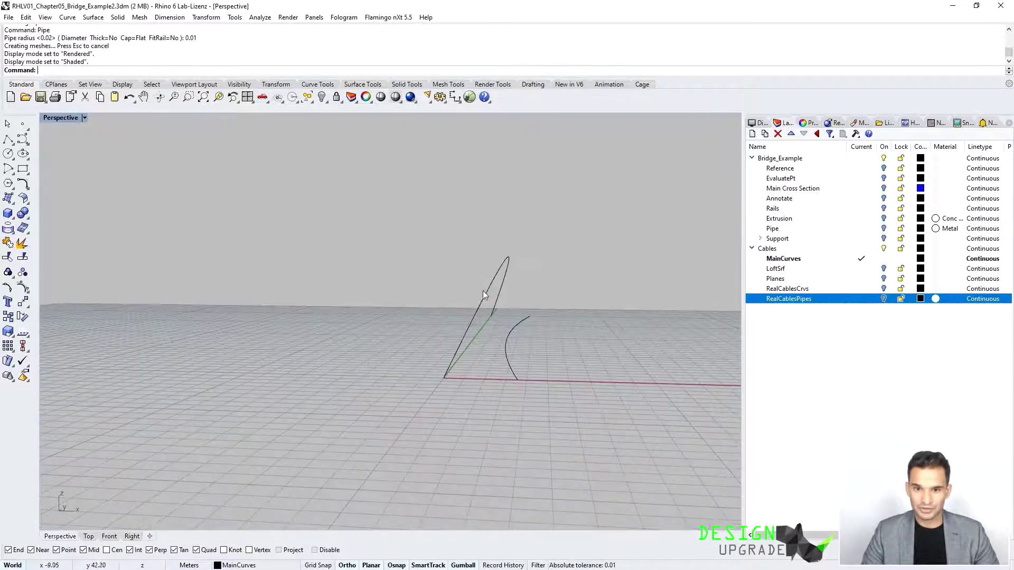
Step: Mirror the arch curve about the Y axis from the arch's base point, keeping the original
click(498, 276)
text(M)
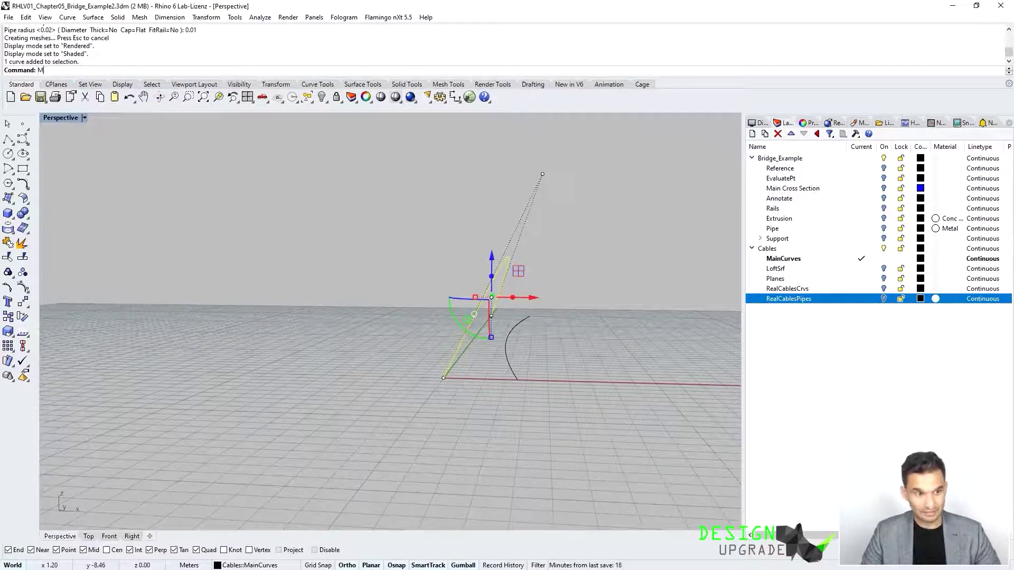
text(I)
key(Return)
click(443, 378)
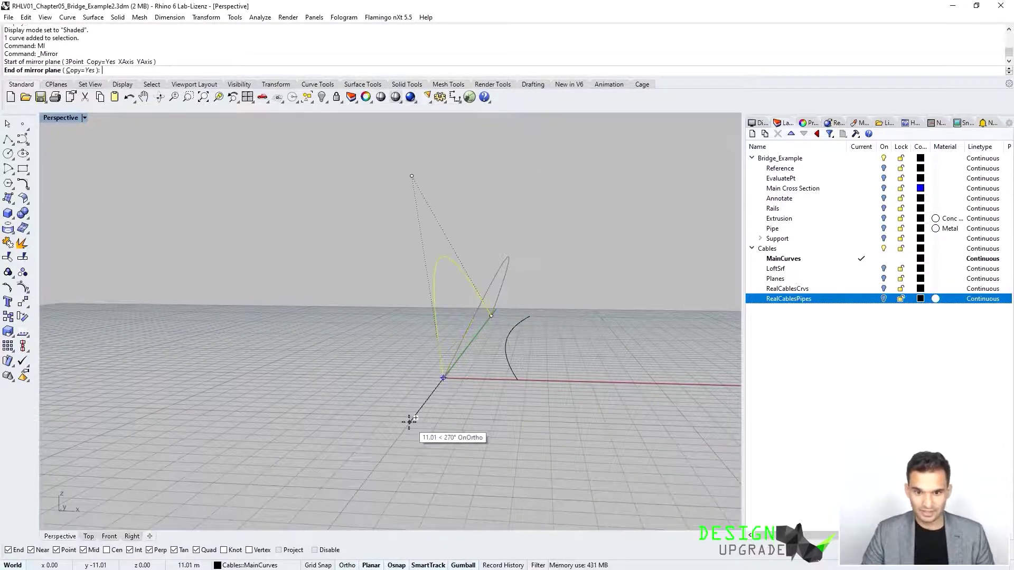
click(409, 421)
key(Escape)
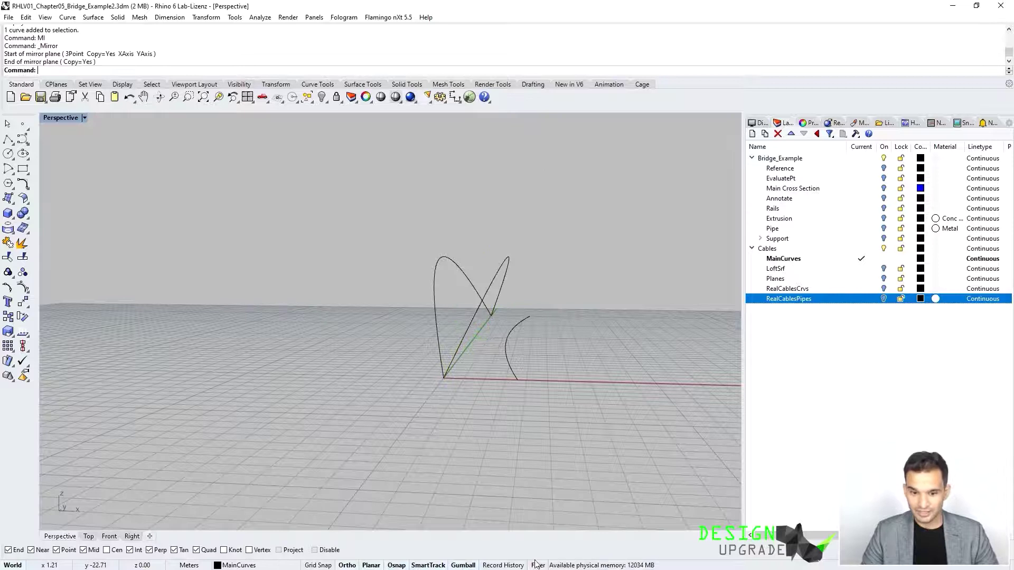
Step: With Record History on, loft a surface between the two arch curves using the Normal style without simplifying
drag(523, 236, 436, 272)
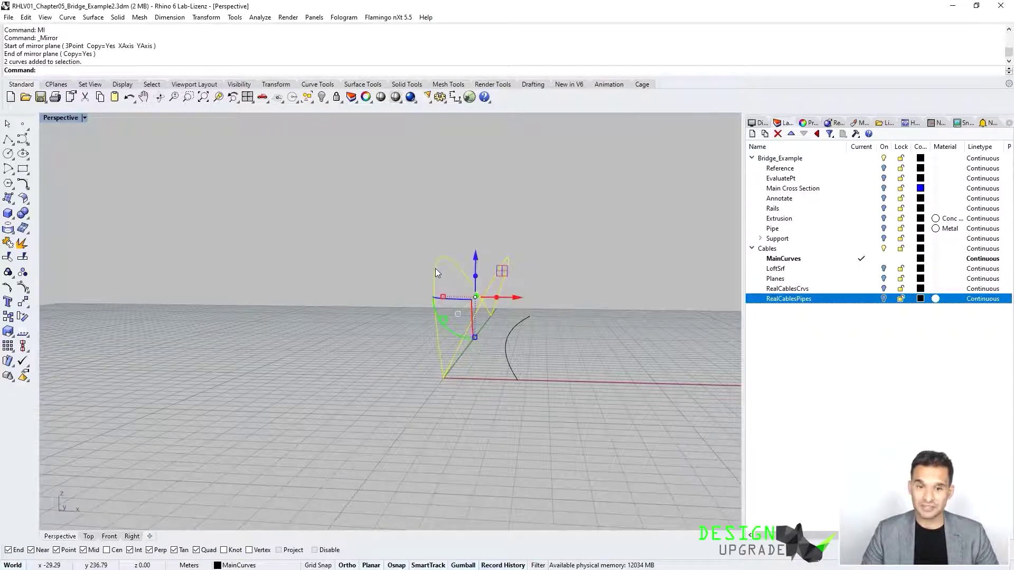
text(Loft)
key(Return)
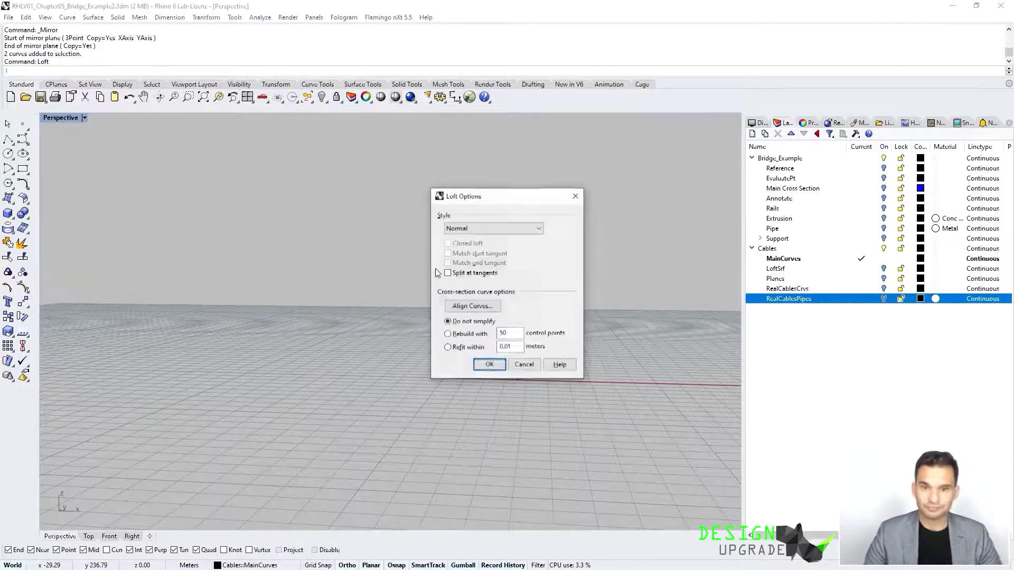
right_drag(477, 259, 565, 360)
Step: Turn on the Planes layer and move all the vertical planes along X so they cross both arches
click(884, 279)
right_drag(501, 258, 562, 242)
drag(563, 228, 530, 292)
drag(533, 297, 535, 297)
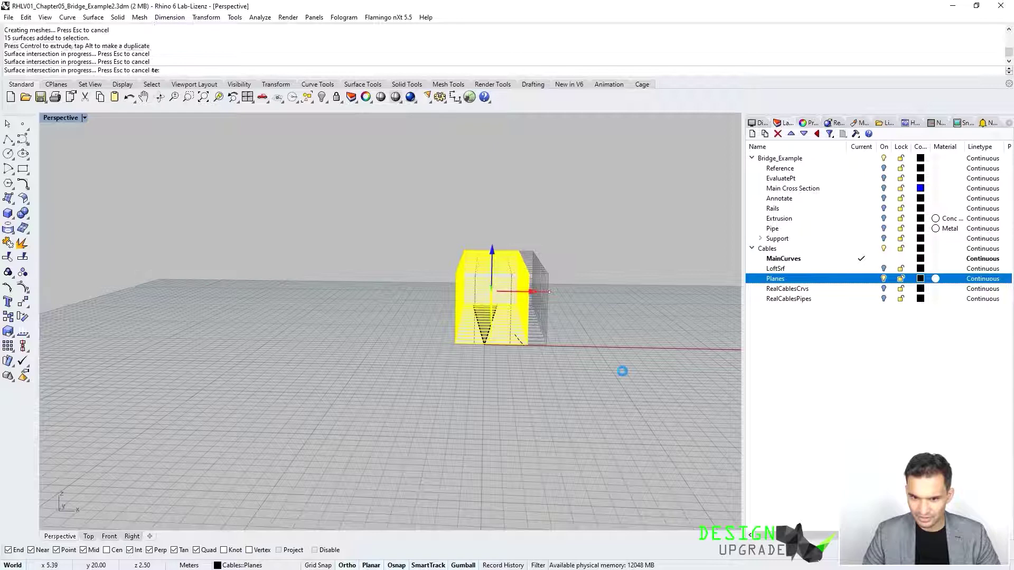
right_drag(602, 350, 475, 348)
key(Escape)
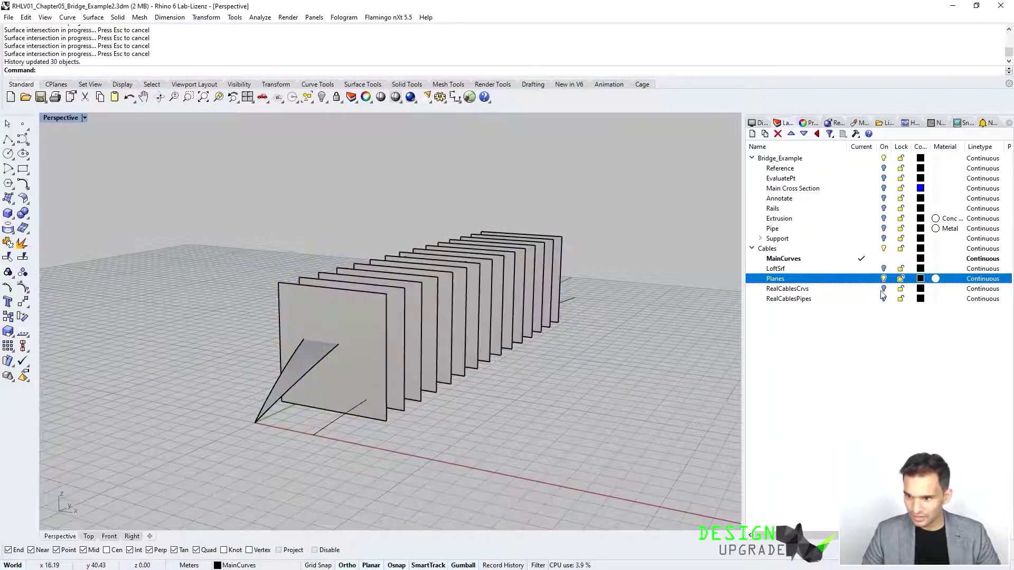
Step: Turn on the RealCablesCrvs layer and check how the planes cross the loft between the arches
click(882, 289)
right_drag(501, 349, 453, 347)
scroll(396, 356, up, 5)
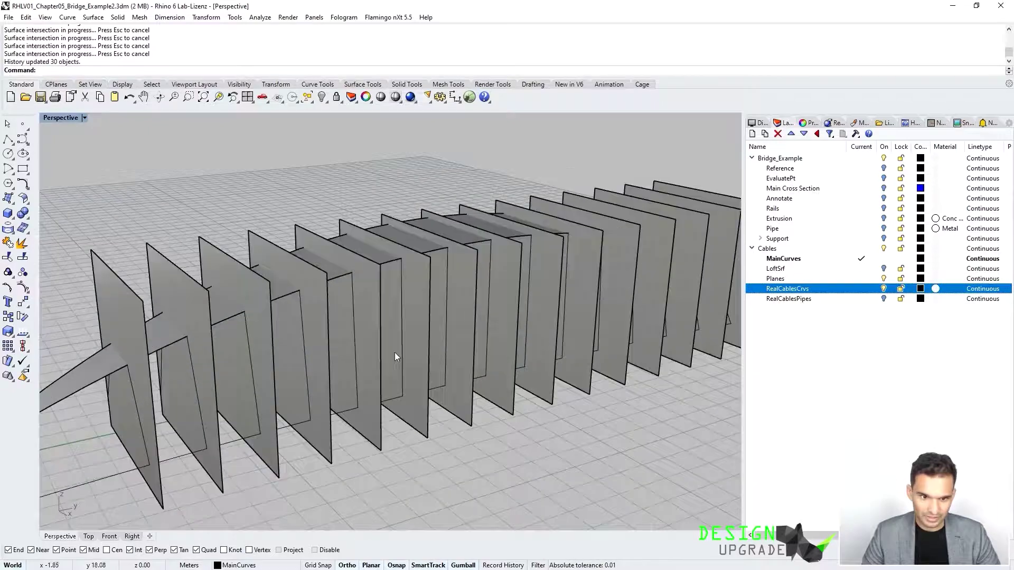
scroll(395, 353, down, 5)
scroll(421, 290, down, 3)
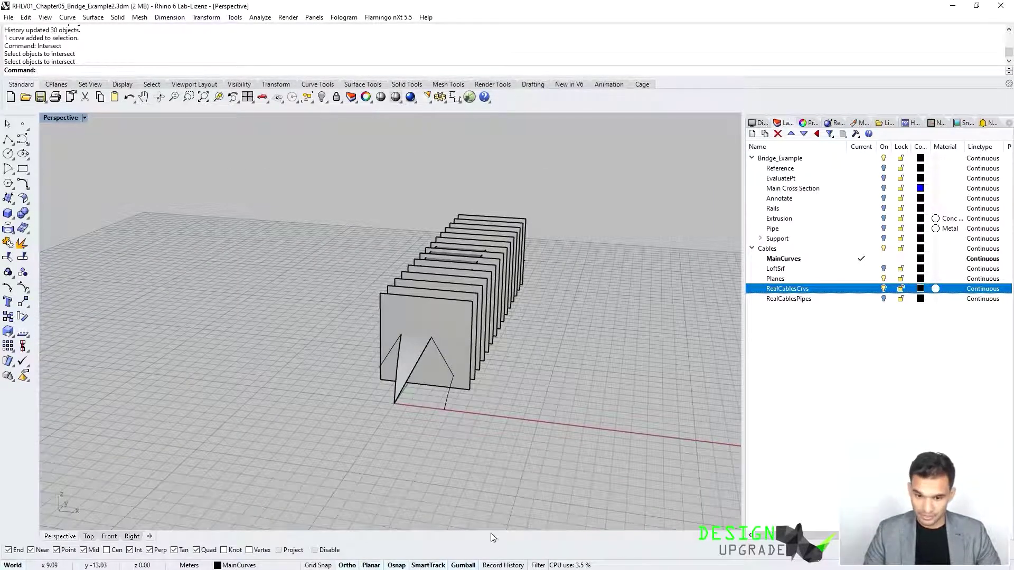
Step: With Record History on, intersect the loft between the arches with all the vertical planes
click(498, 565)
key(Up)
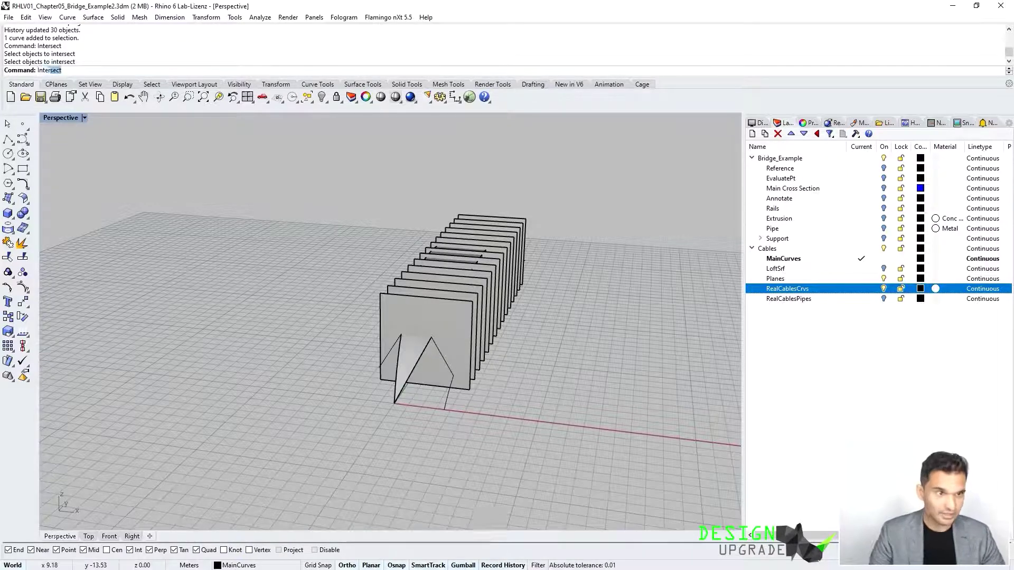
key(Return)
click(412, 346)
right_drag(413, 346, 542, 366)
drag(526, 229, 493, 261)
right_drag(542, 292, 524, 317)
key(Return)
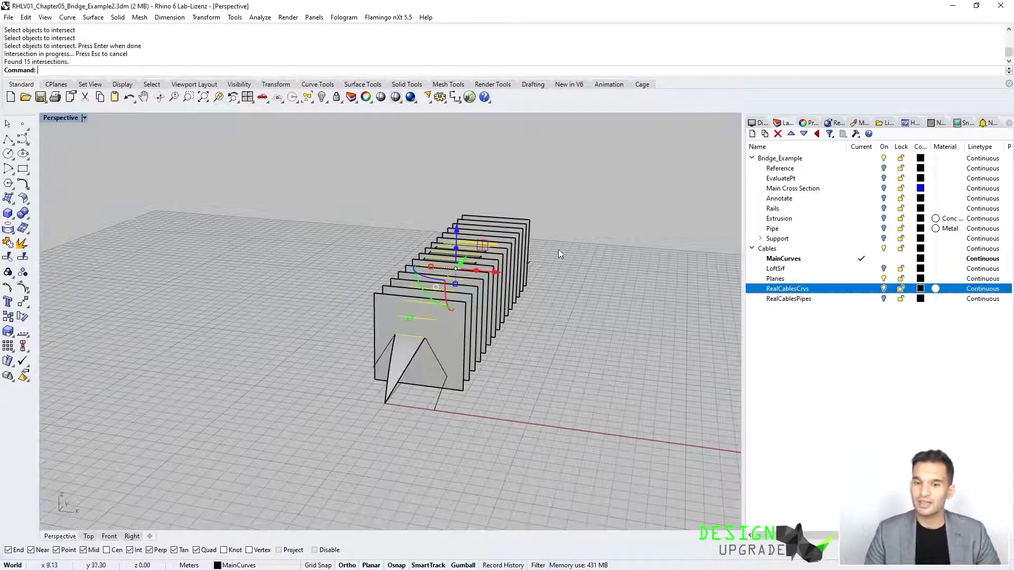
Step: Make RealCablesPipes the current layer and pipe the new intersection curves with a radius of 0.01 and flat caps
click(845, 303)
text(Pipe)
key(Return)
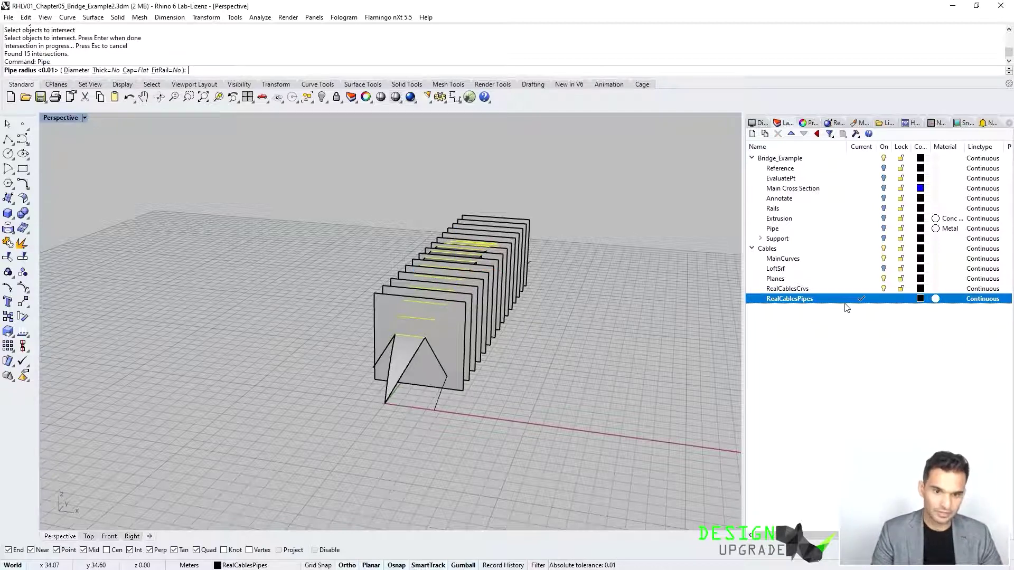
key(Return)
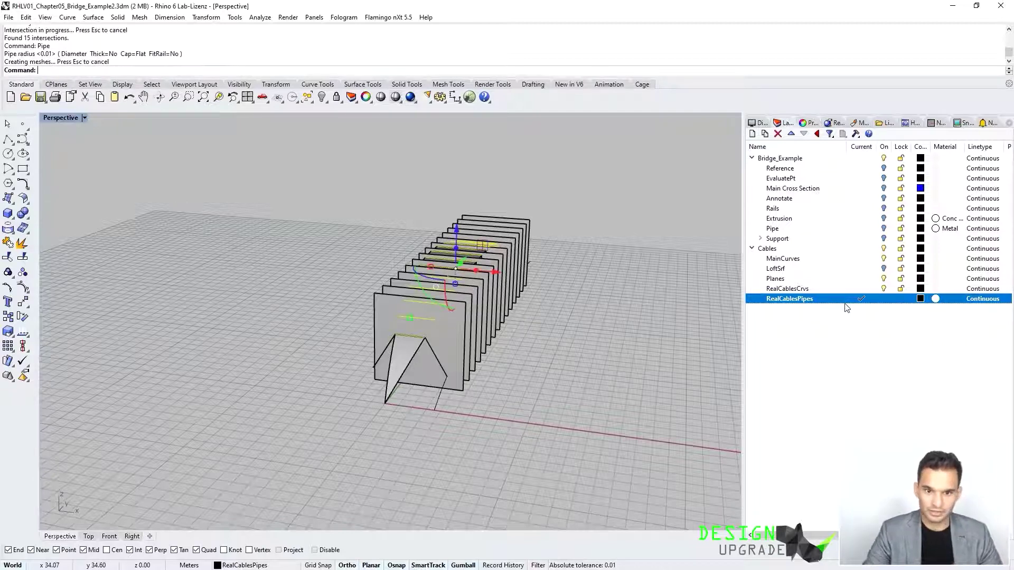
Step: Deselect the curves and turn off the Planes, RealCablesCrvs and MainCurves layers so only the cable pipes show
click(884, 279)
click(874, 288)
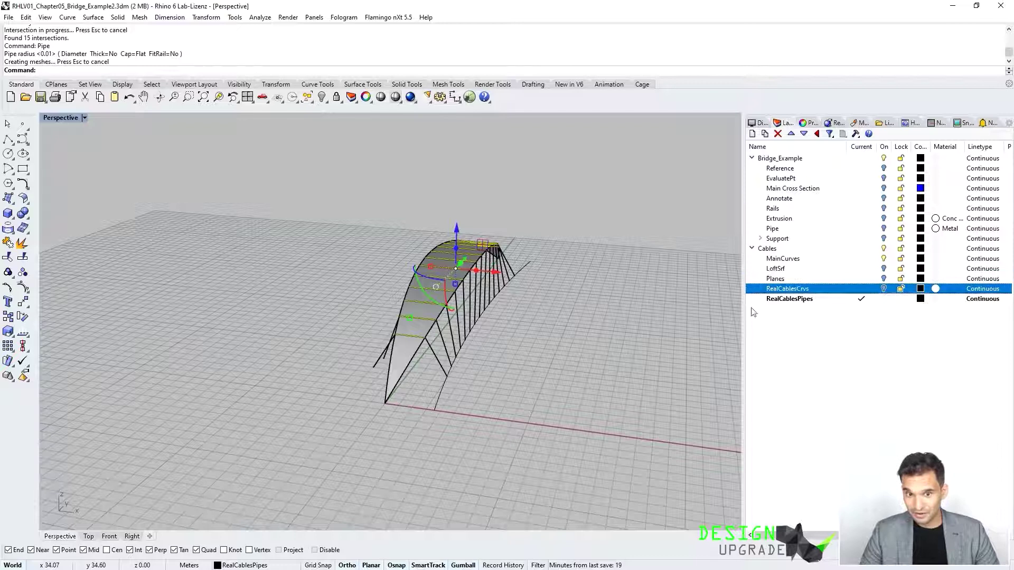
click(673, 317)
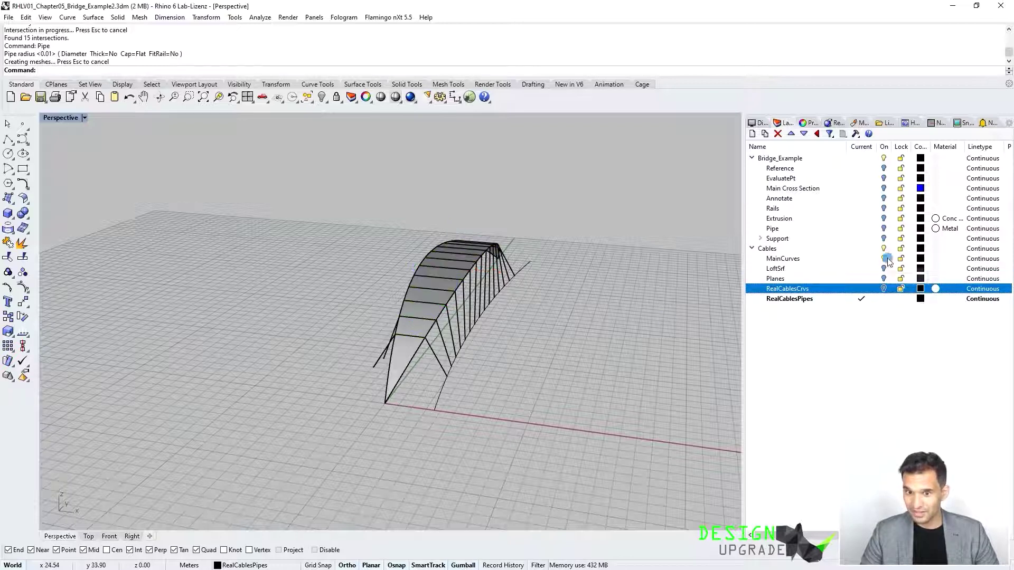
click(887, 261)
right_drag(502, 318, 425, 248)
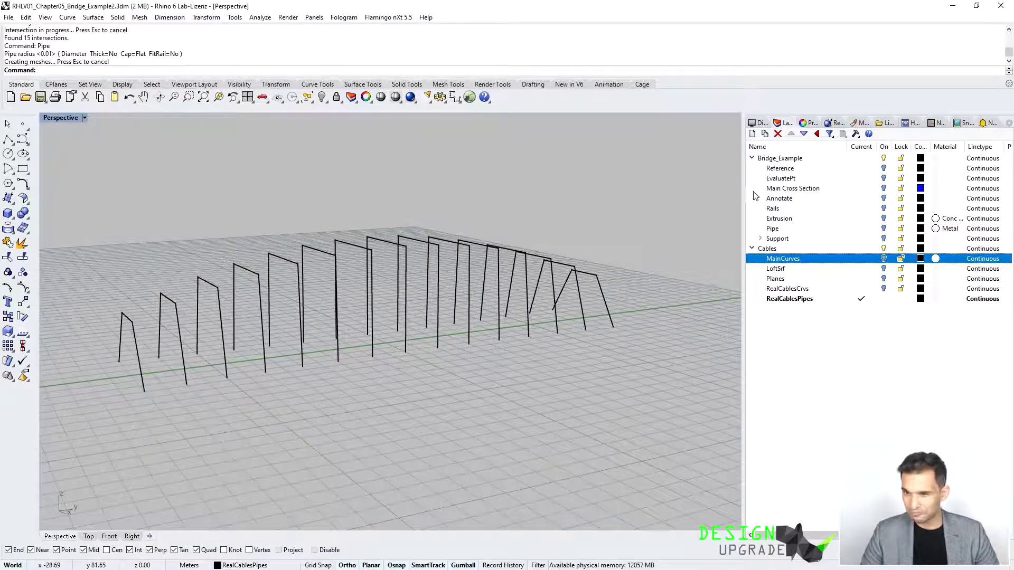
Step: Turn on the Pipe, Support and Extrusion layers to bring back the arches, supports and deck
click(883, 228)
click(883, 238)
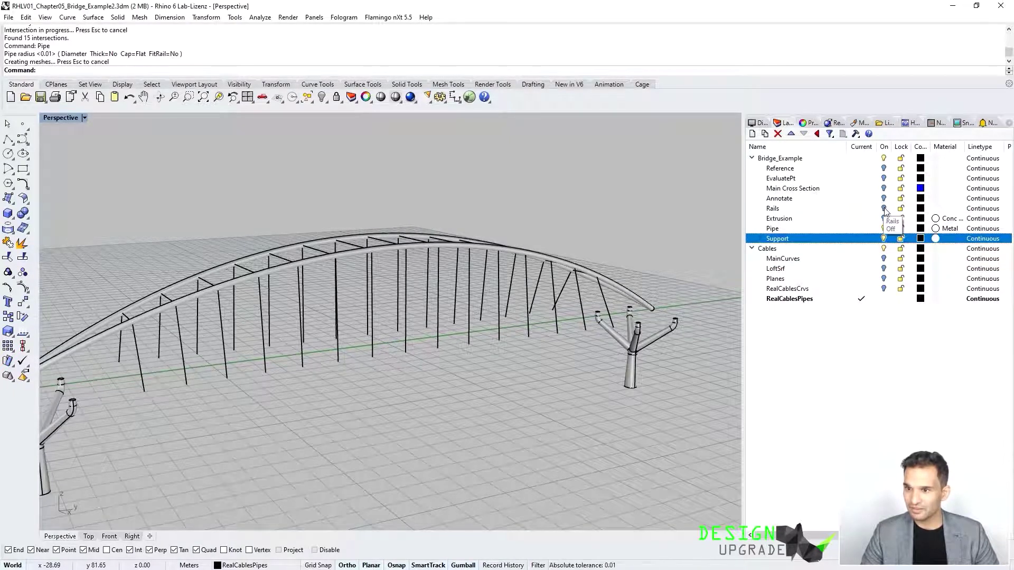
click(884, 218)
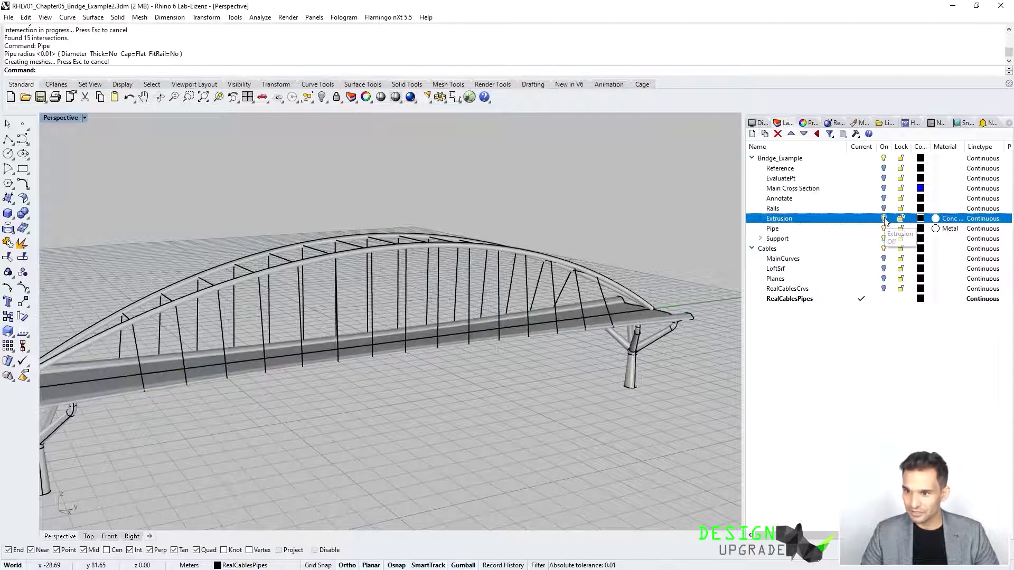
Step: Set the perspective view to Rendered display and view the complete bridge with its cables
click(85, 117)
click(74, 167)
scroll(362, 249, down, 3)
right_drag(362, 248, 358, 334)
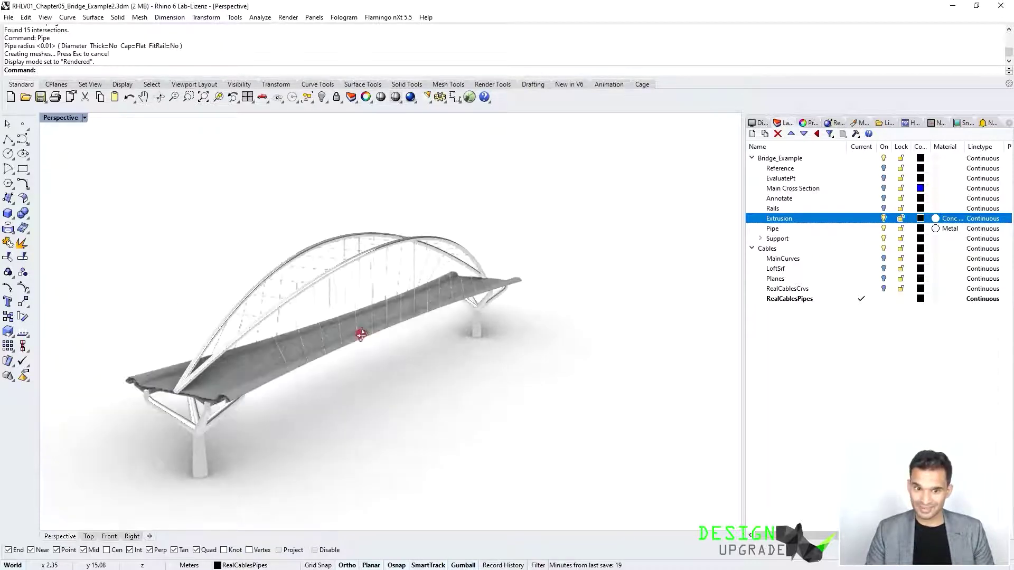